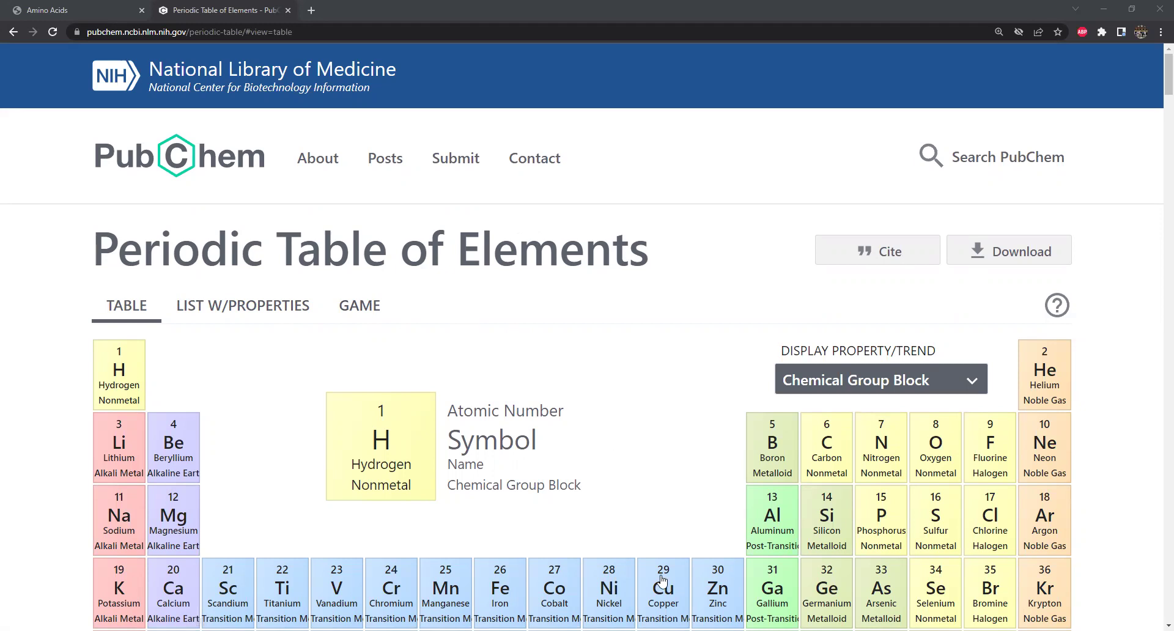
# - Scroll through PubChem's periodic table, with elements coloured by chemical group block
pyautogui.scroll(-2, 575, 463)
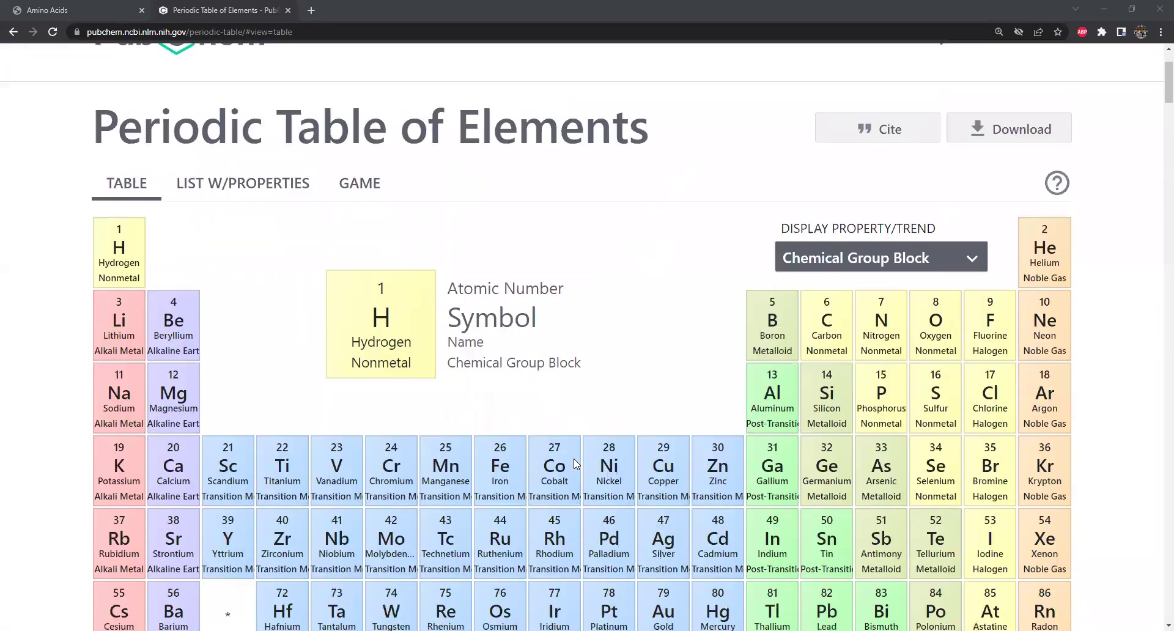
pyautogui.scroll(-2, 573, 458)
pyautogui.scroll(3, 573, 459)
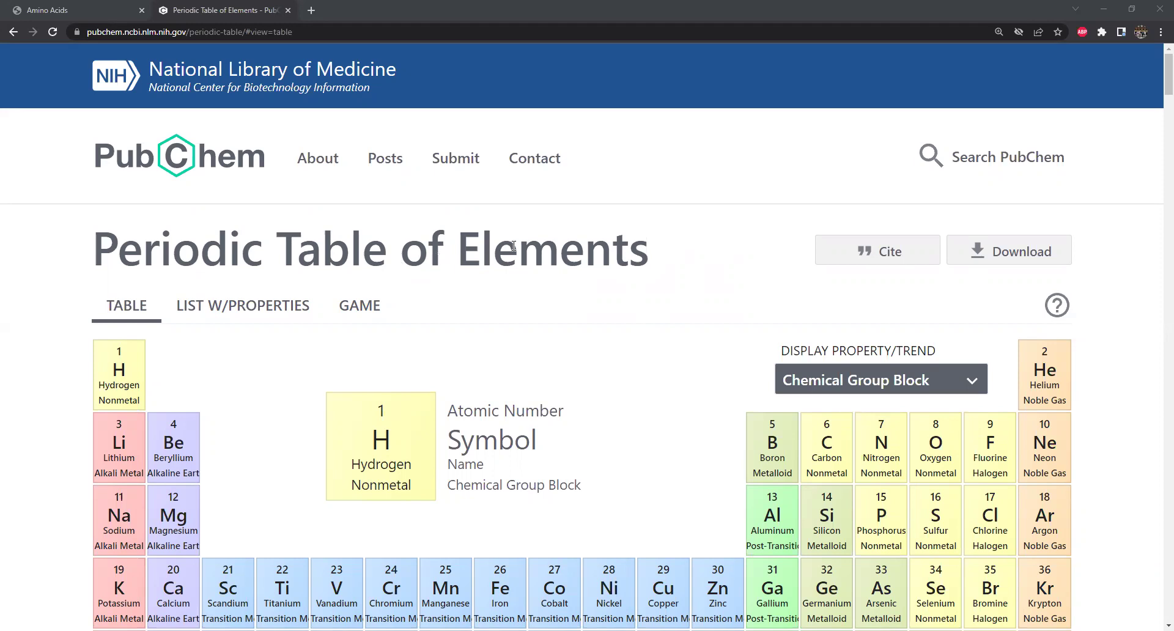
pyautogui.scroll(-2, 516, 378)
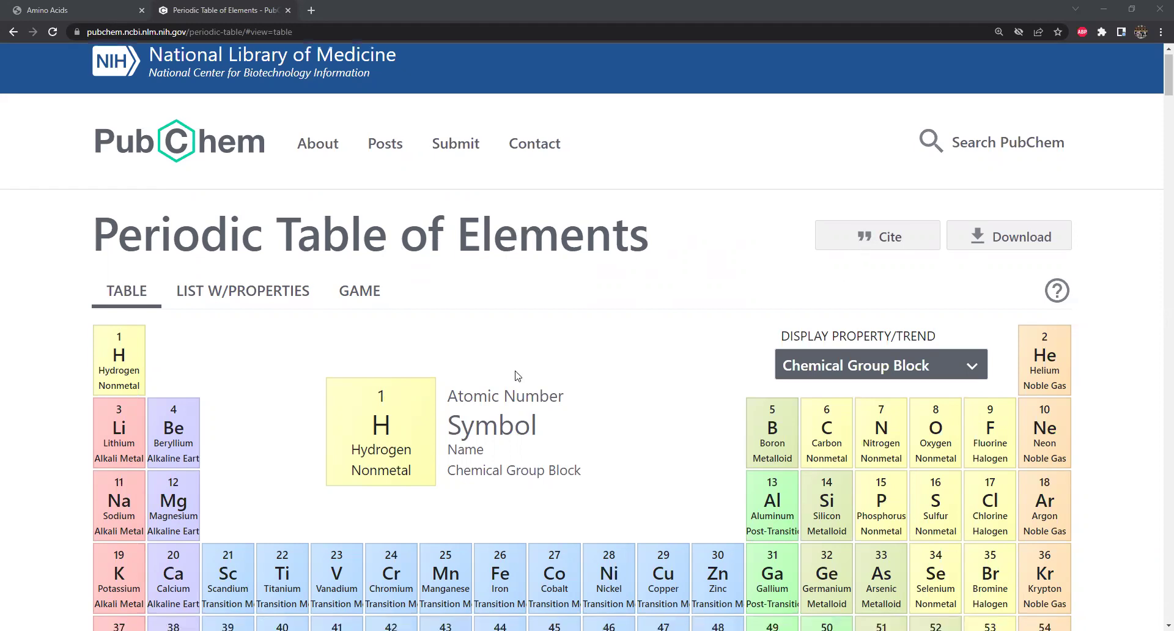
pyautogui.scroll(-2, 517, 376)
pyautogui.scroll(3, 510, 372)
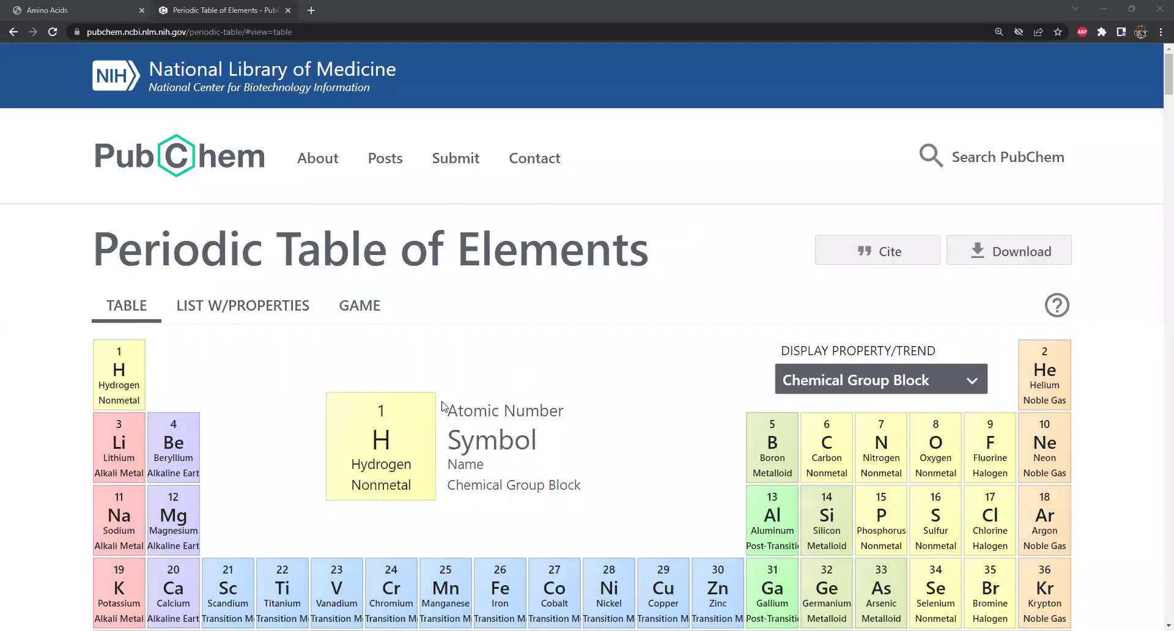
pyautogui.scroll(-3, 438, 404)
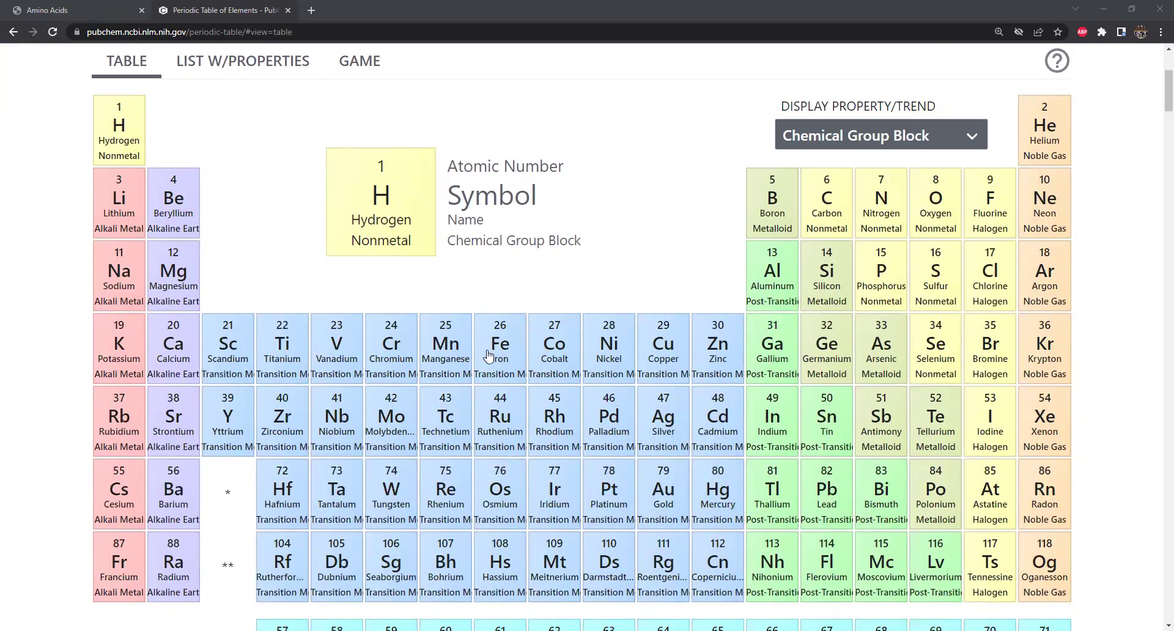
pyautogui.scroll(-2, 499, 357)
pyautogui.scroll(-4, 501, 356)
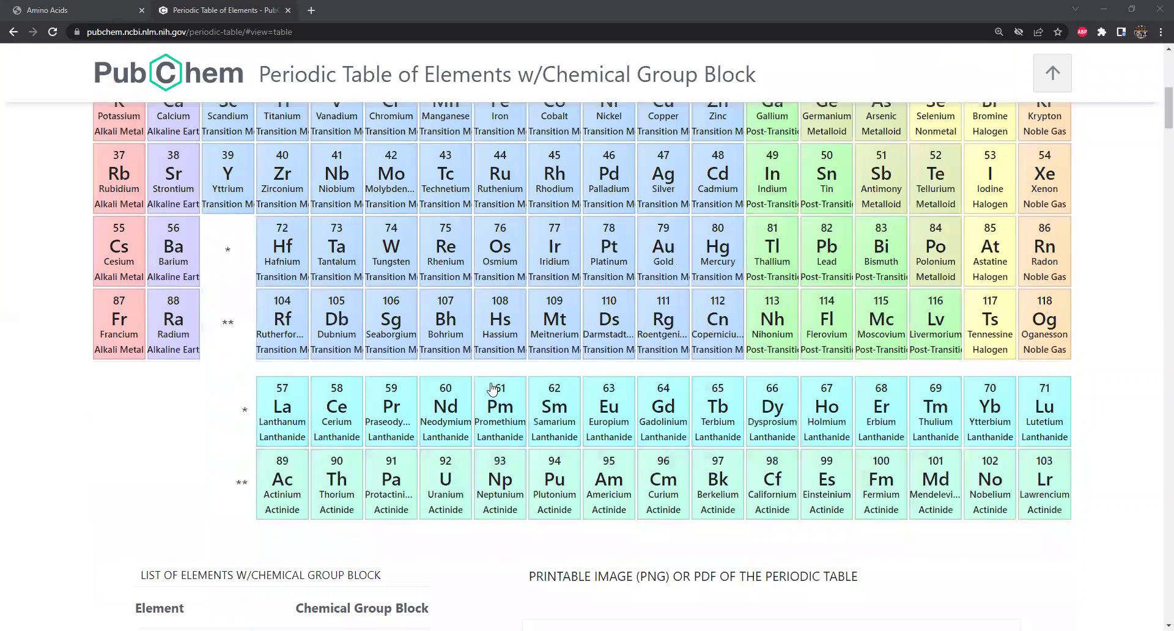
pyautogui.scroll(5, 492, 388)
# - Zoom the periodic table page in and back to normal, then return to Excel's Amino Acids sheet
pyautogui.hotkey('ctrl', '+')
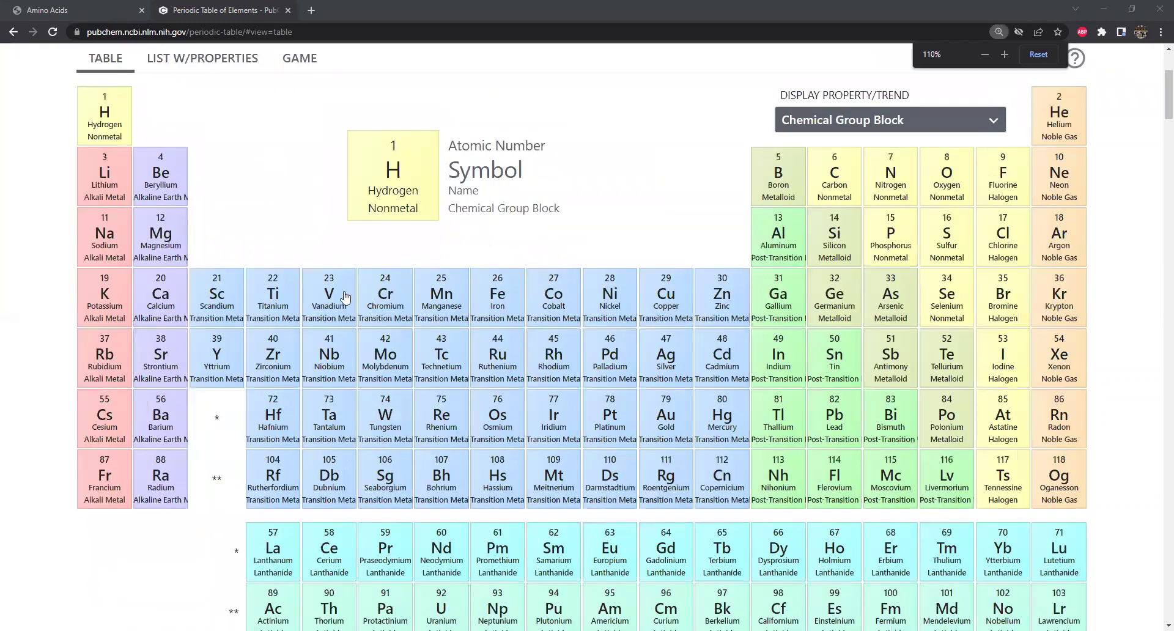
pyautogui.hotkey('ctrl', '-')
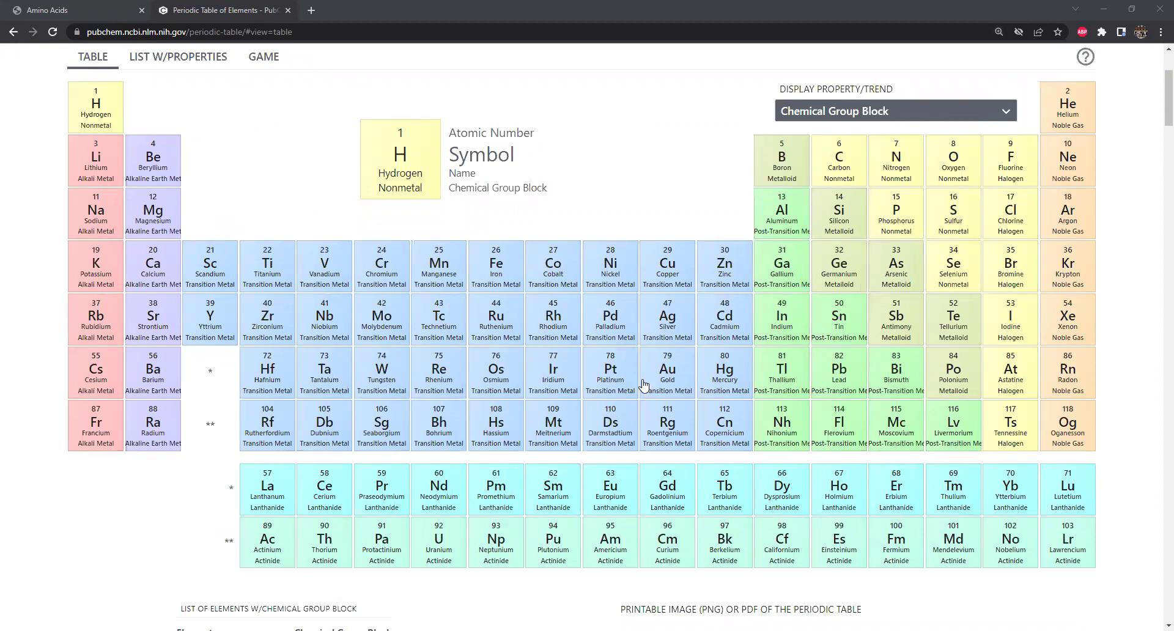
pyautogui.scroll(1, 586, 377)
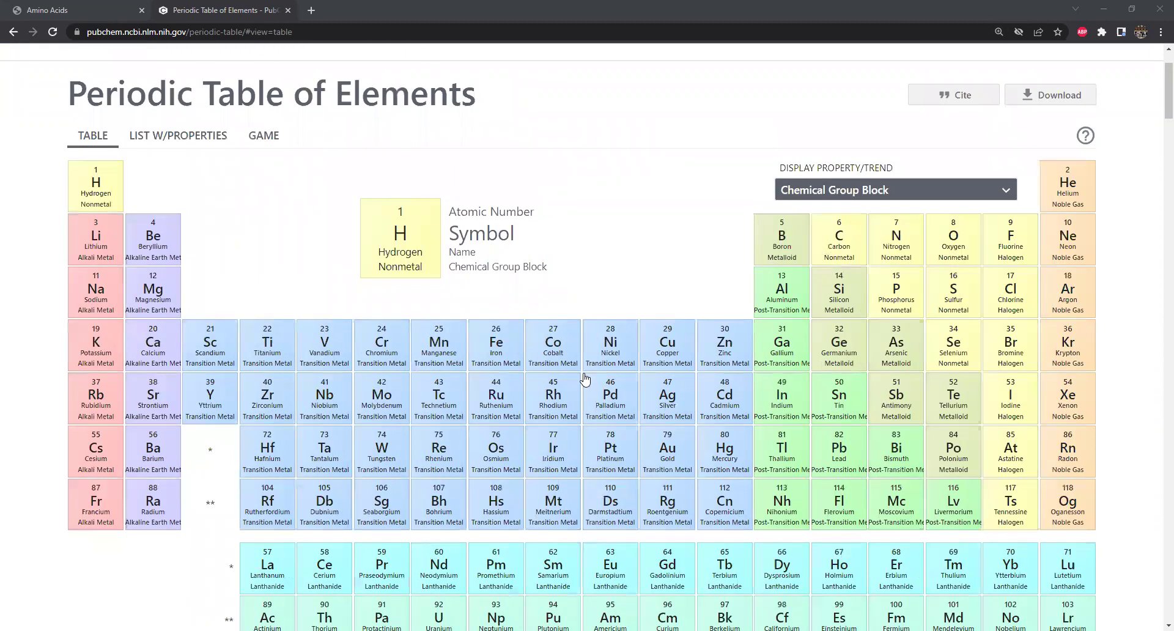
pyautogui.scroll(1, 881, 342)
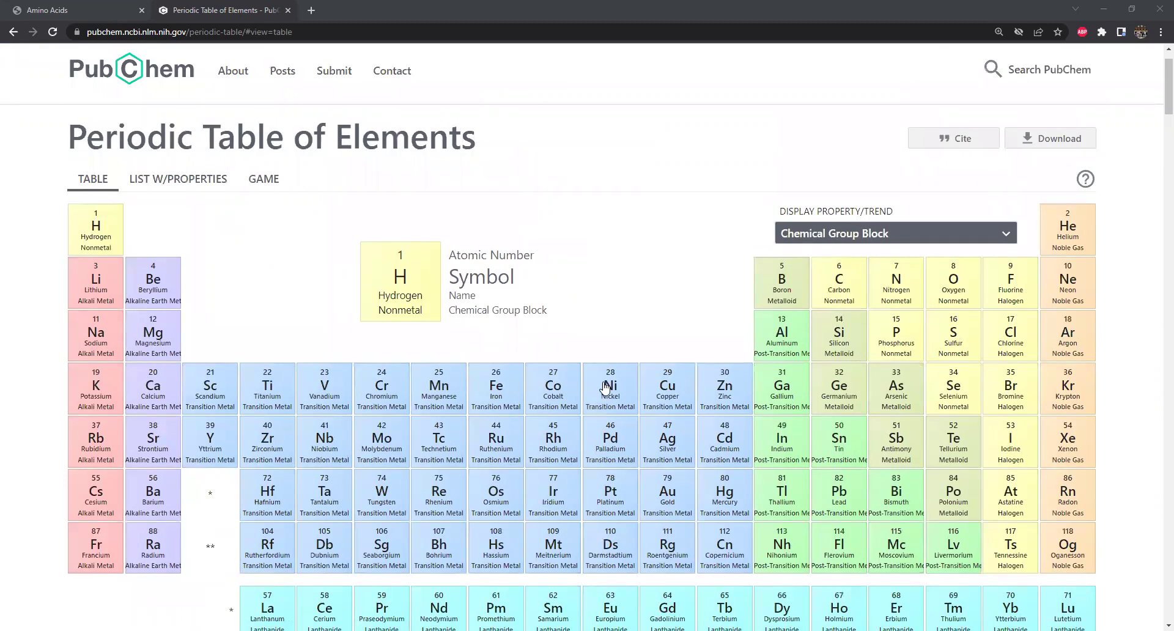
pyautogui.scroll(-3, 470, 430)
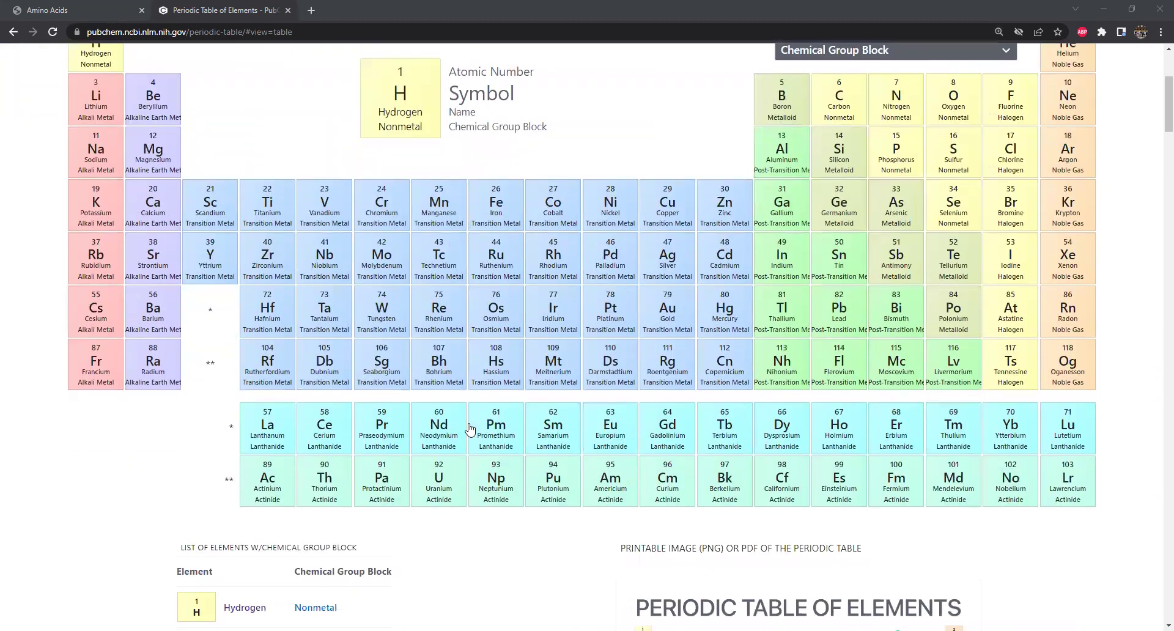
pyautogui.scroll(4, 469, 430)
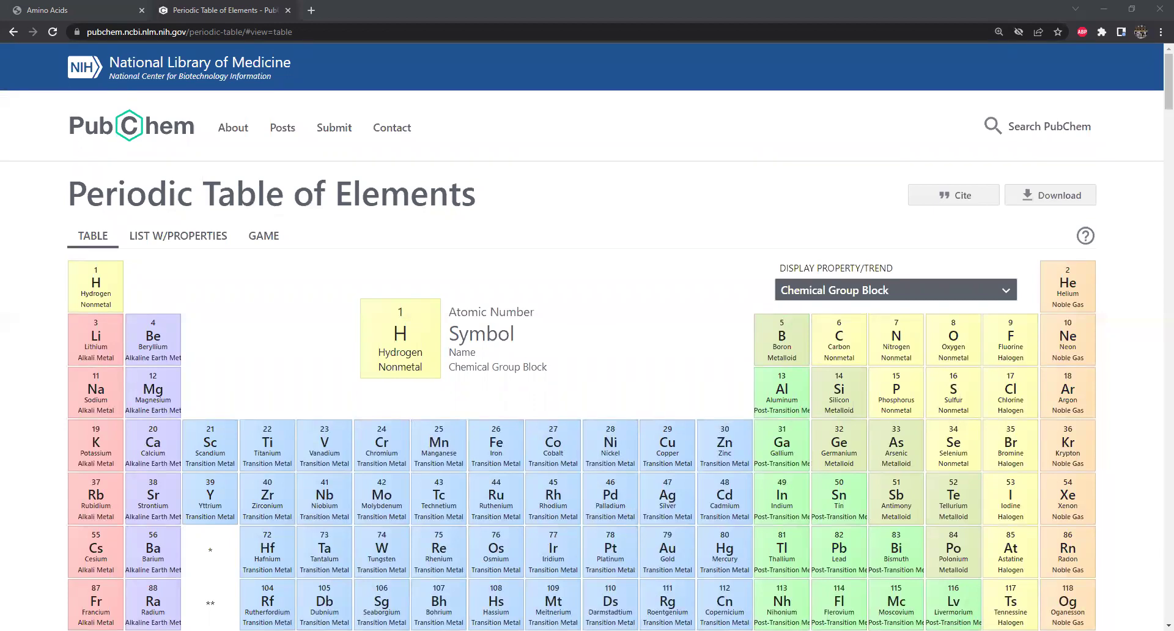
pyautogui.hotkey('alt', 'Tab')
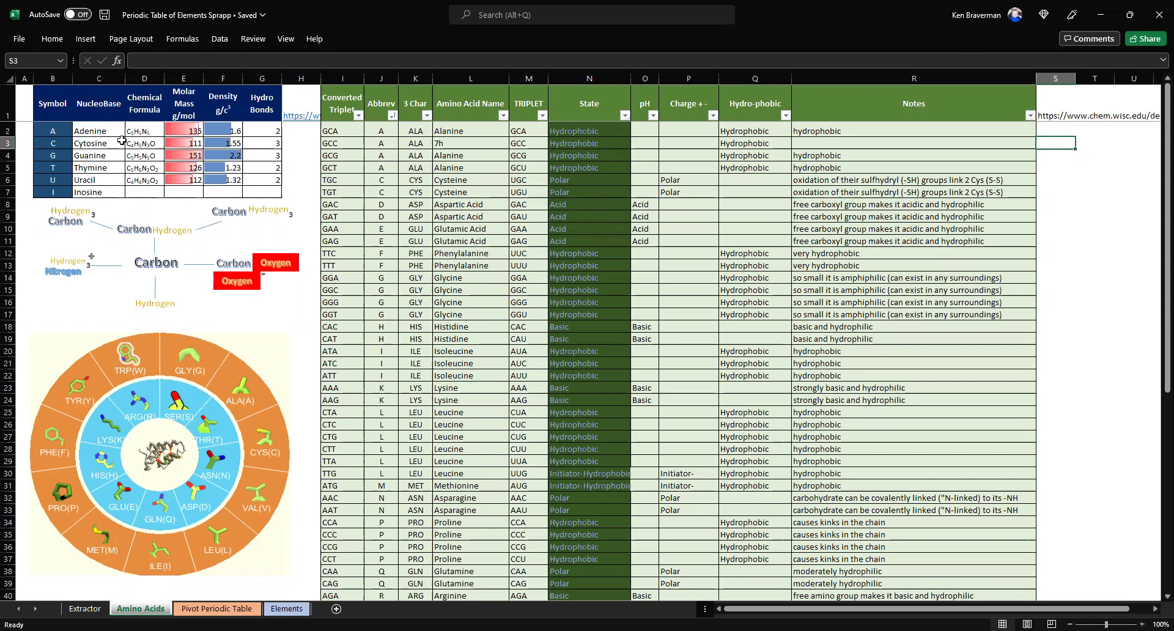
pyautogui.moveTo(115, 136); pyautogui.dragTo(278, 177)
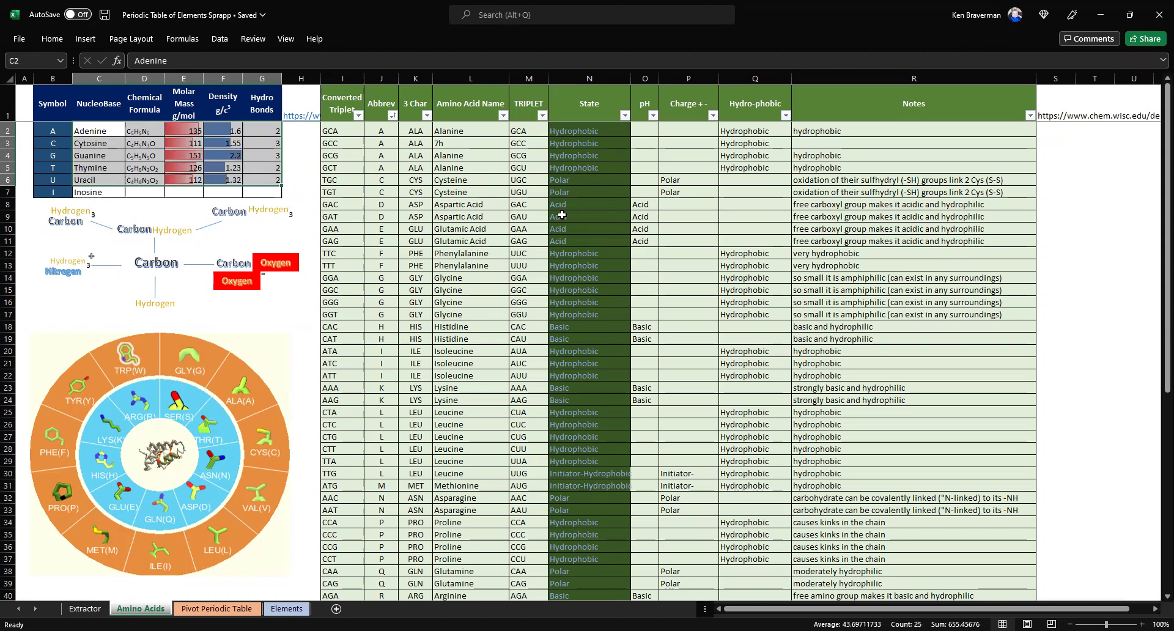
pyautogui.keyDown('ctrl'); pyautogui.scroll(5, 797, 216); pyautogui.keyUp('ctrl')
pyautogui.click(806, 215)
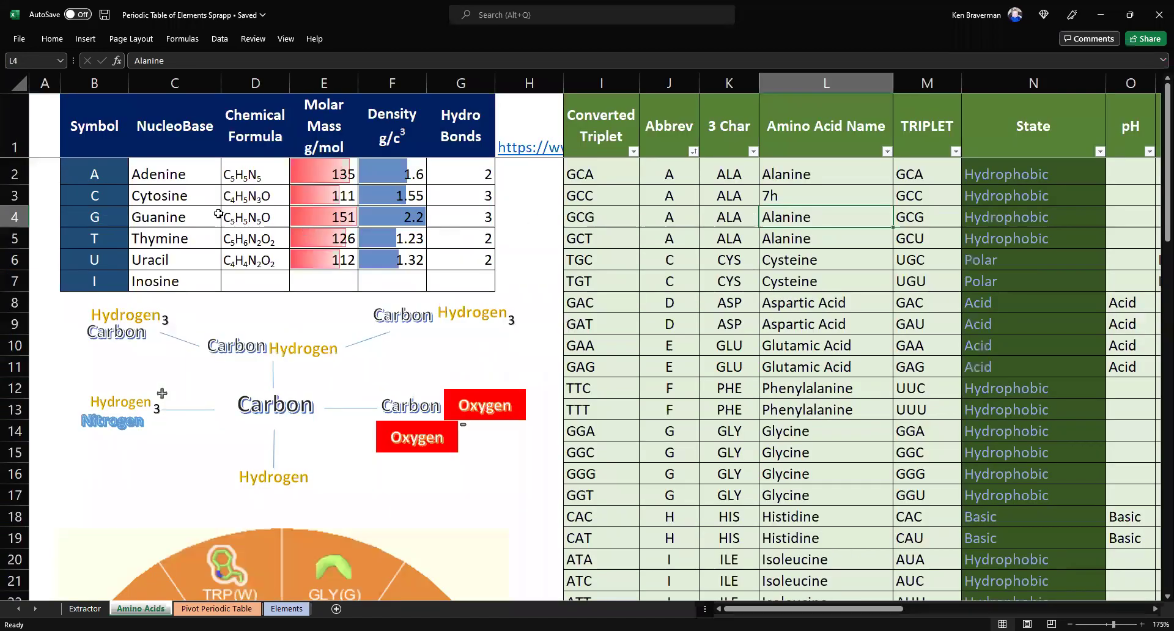
pyautogui.click(181, 173)
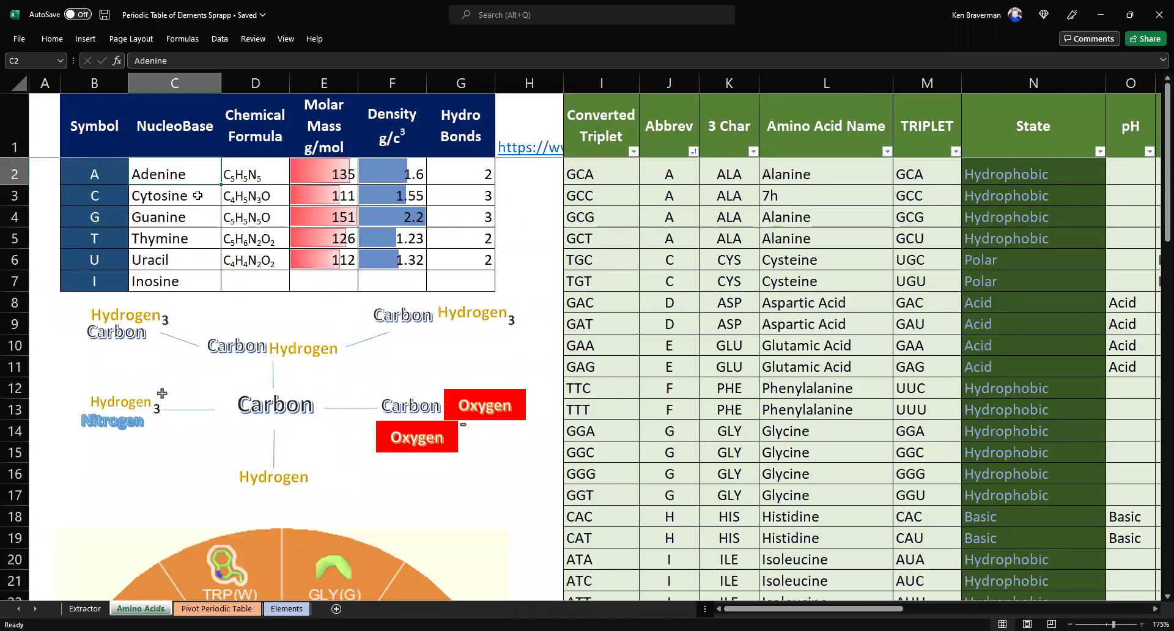
pyautogui.click(254, 174)
pyautogui.click(254, 195)
pyautogui.click(254, 216)
pyautogui.click(254, 238)
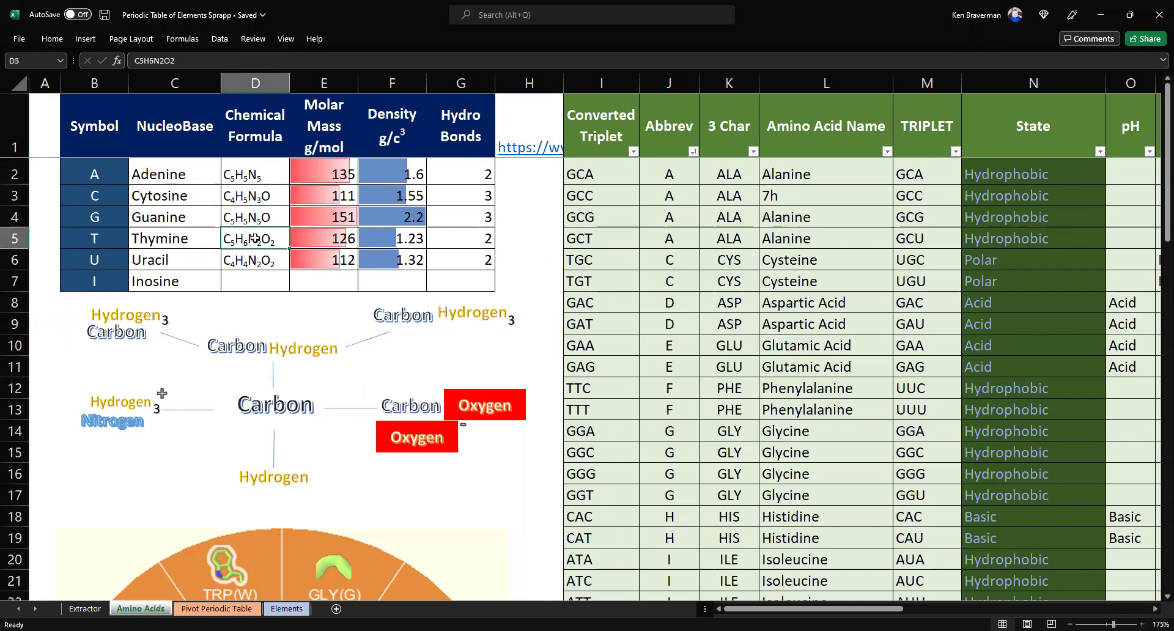
pyautogui.scroll(1, 349, 251)
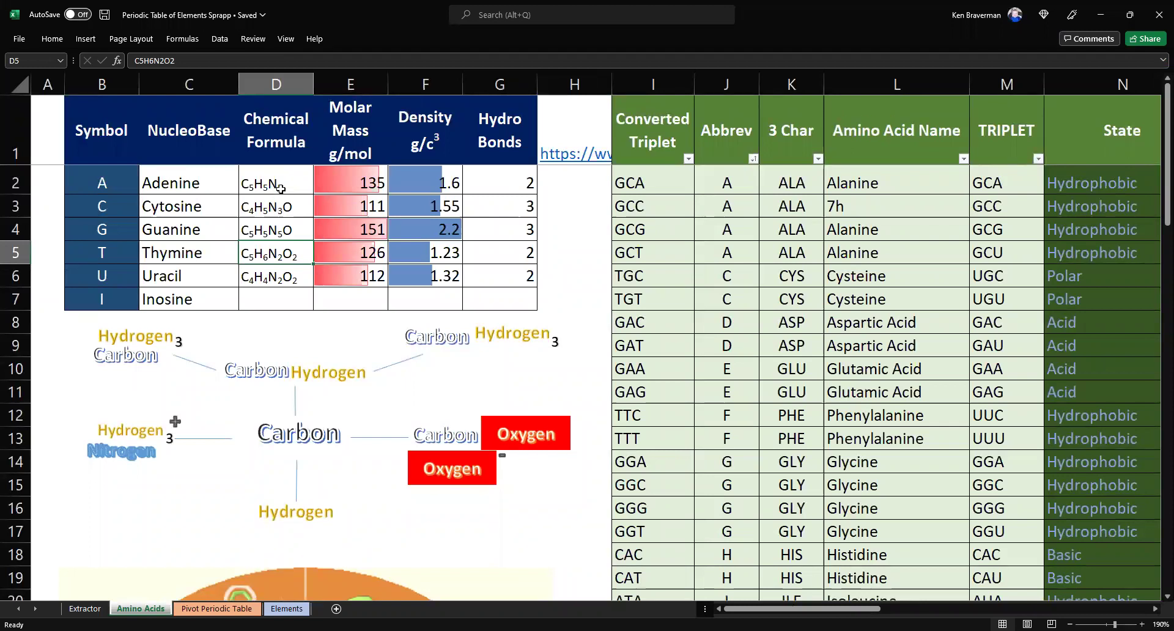
pyautogui.click(284, 185)
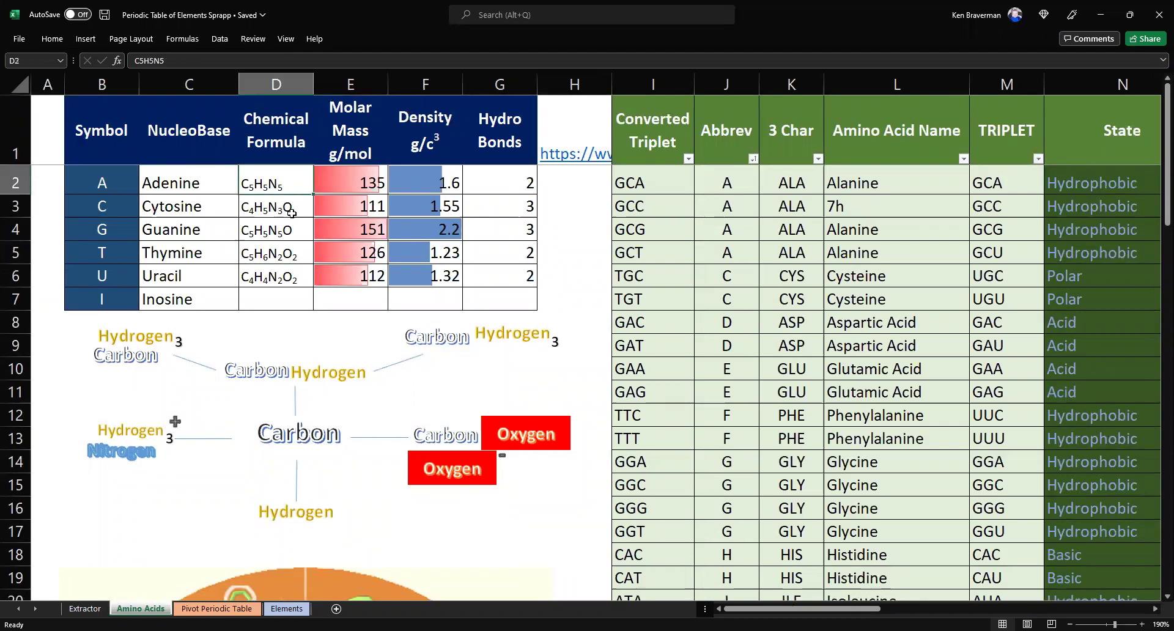
pyautogui.scroll(2, 269, 244)
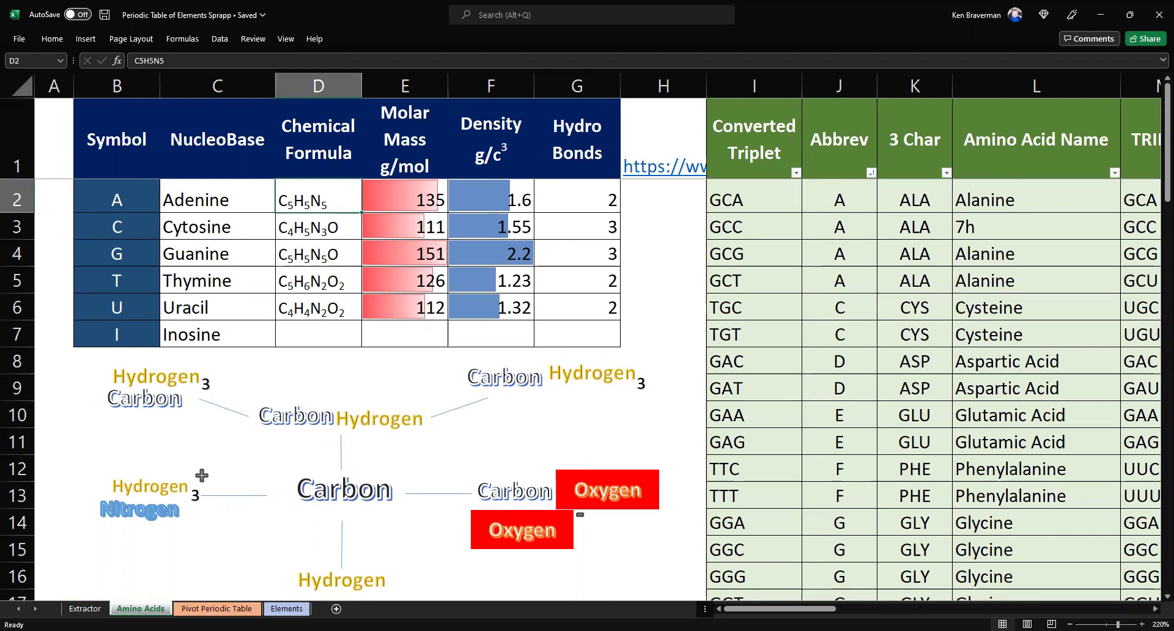
# - Check the Pivot Periodic Table sheet and the browser, then show the Elements data sheet
pyautogui.hotkey('ctrl', 'pagedown')
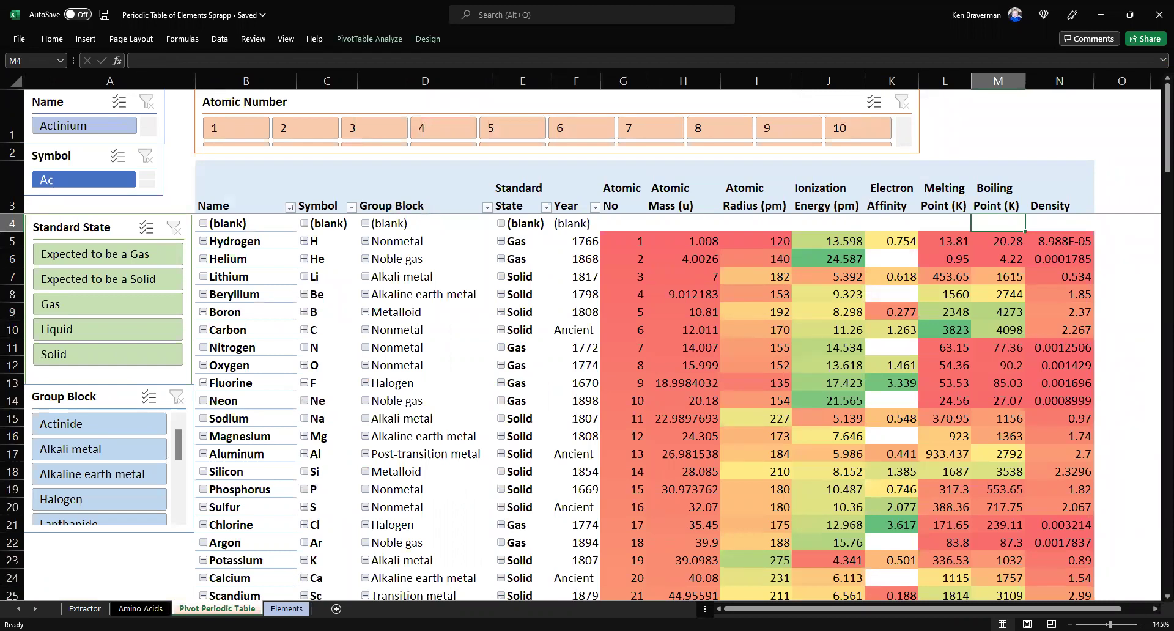
pyautogui.hotkey('alt', 'Tab')
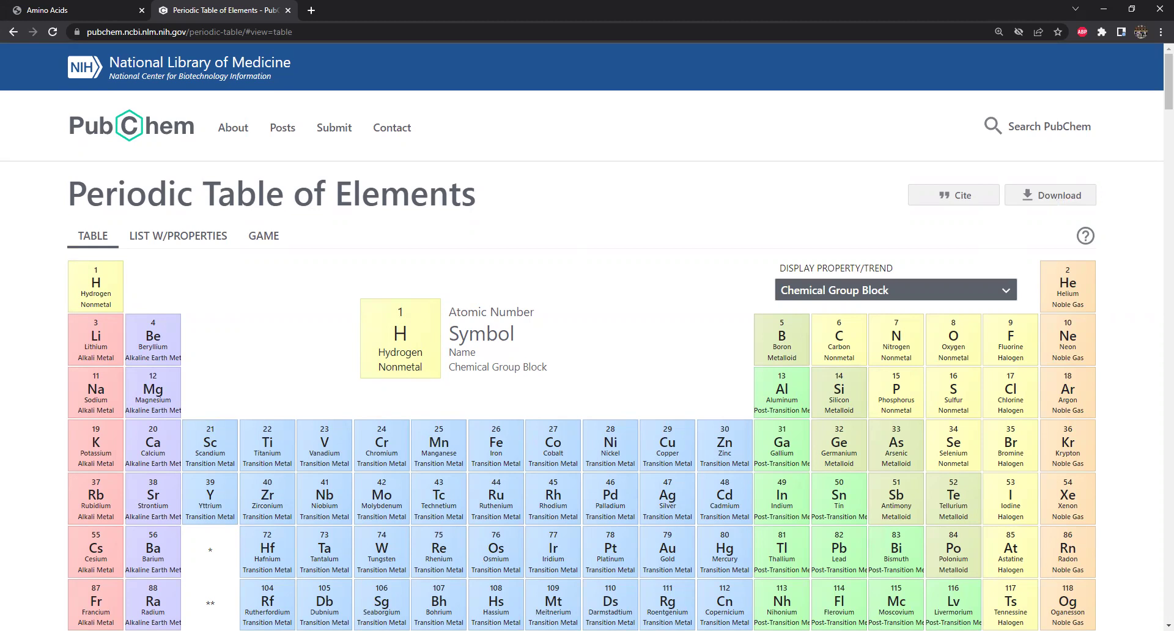
pyautogui.hotkey('alt', 'Tab')
pyautogui.click(286, 608)
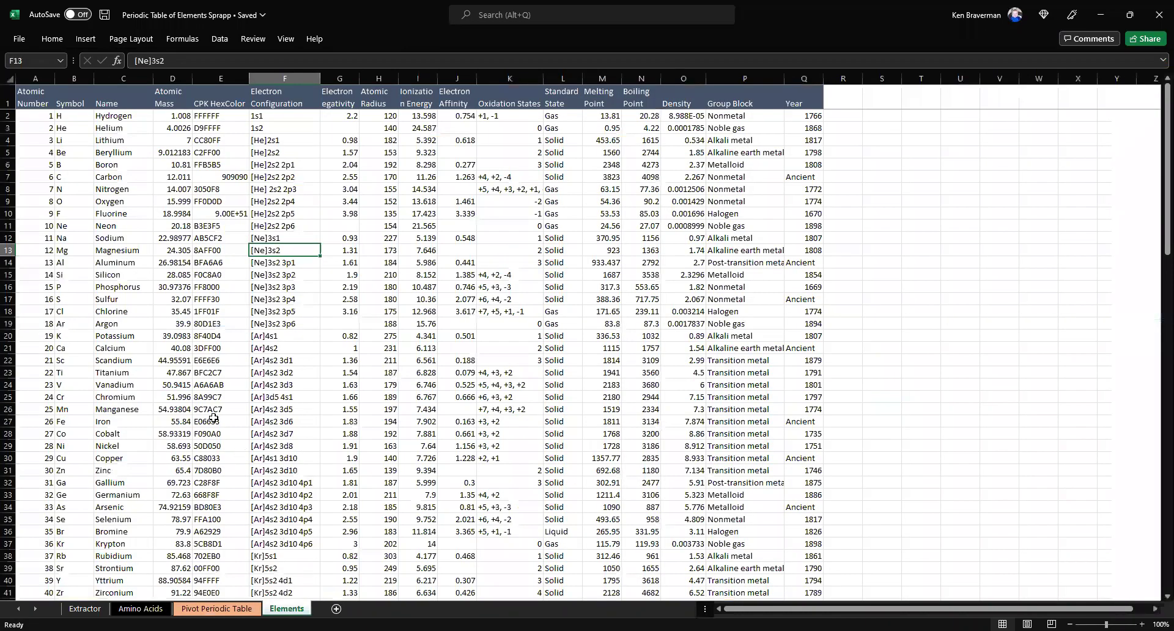
pyautogui.keyDown('ctrl'); pyautogui.scroll(1, 213, 417); pyautogui.keyUp('ctrl')
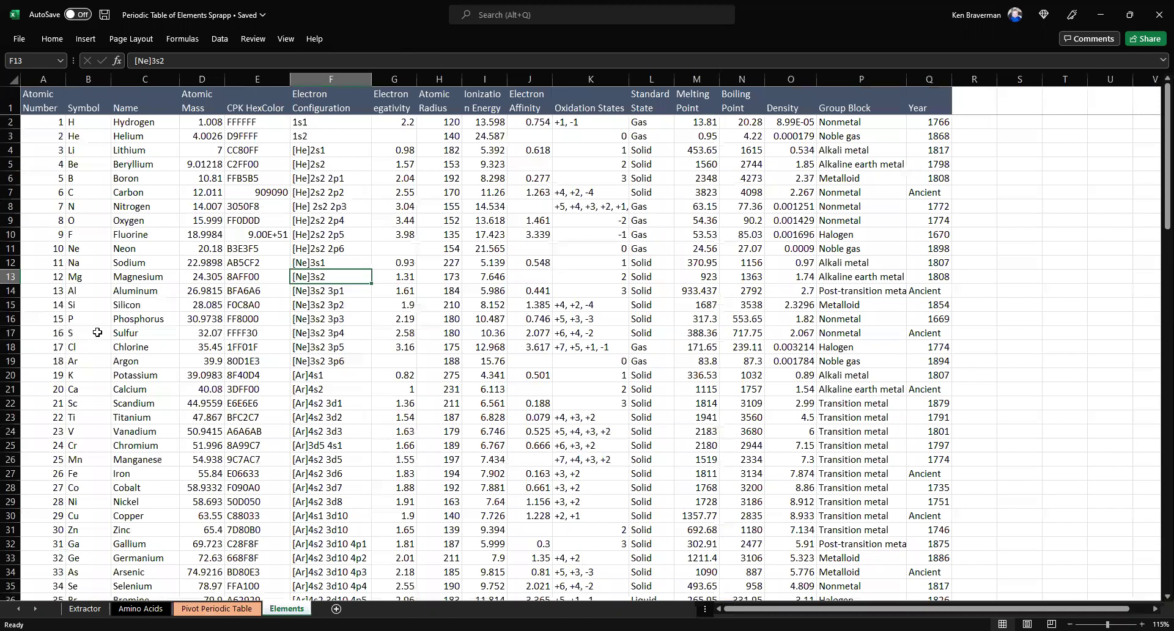
pyautogui.keyDown('ctrl'); pyautogui.scroll(1, 32, 147); pyautogui.keyUp('ctrl')
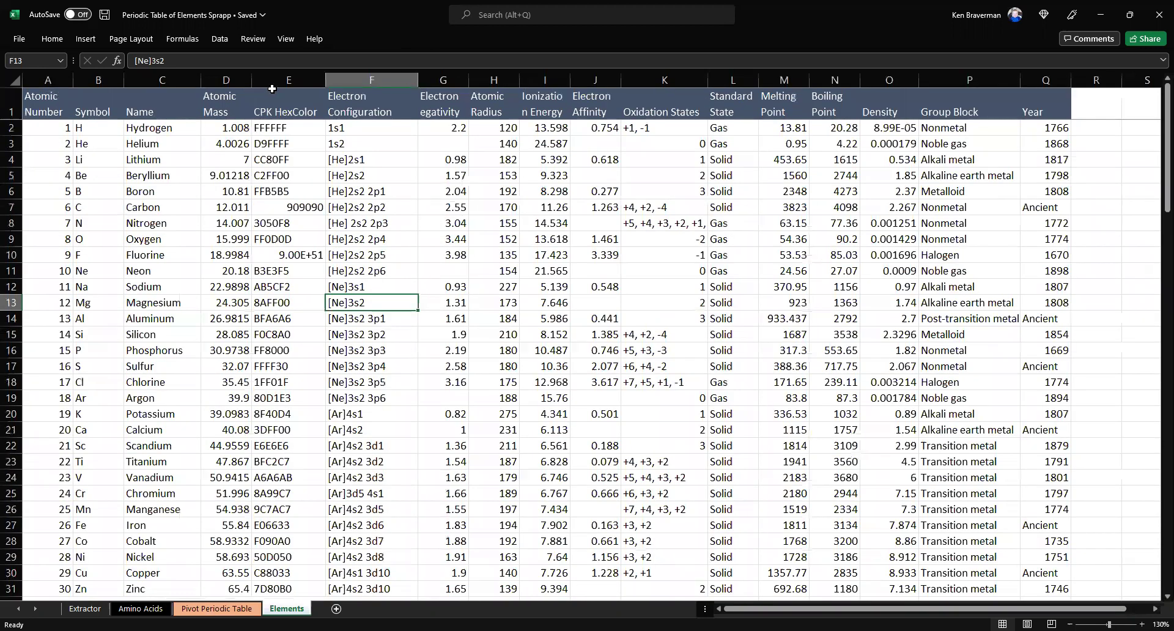
pyautogui.moveTo(43, 104); pyautogui.dragTo(1040, 113)
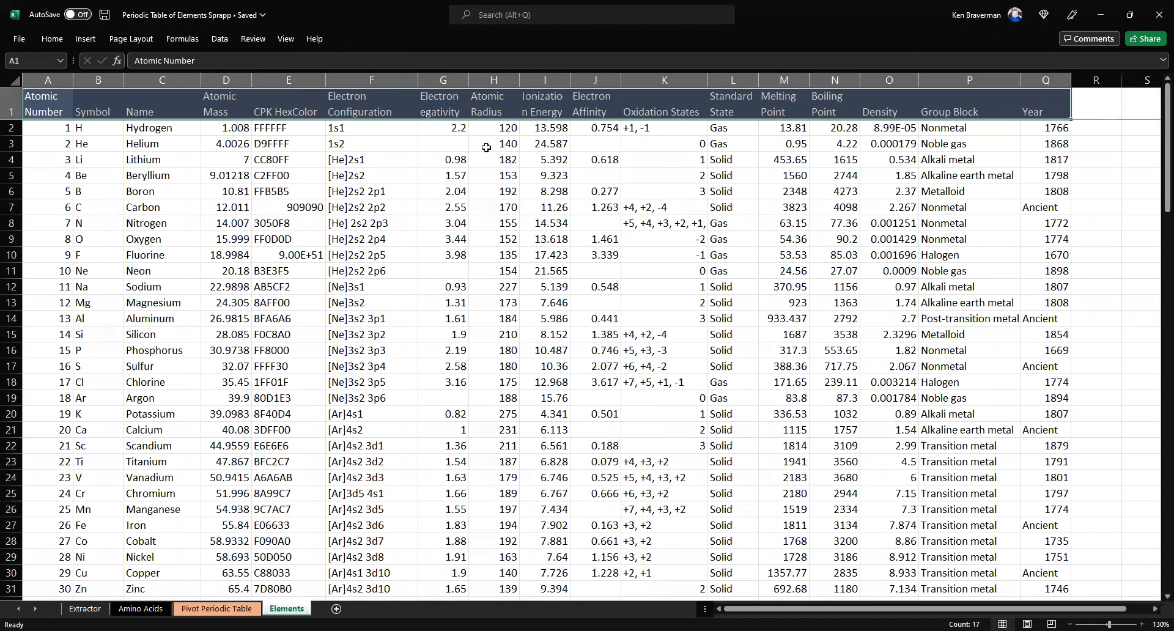
pyautogui.click(220, 609)
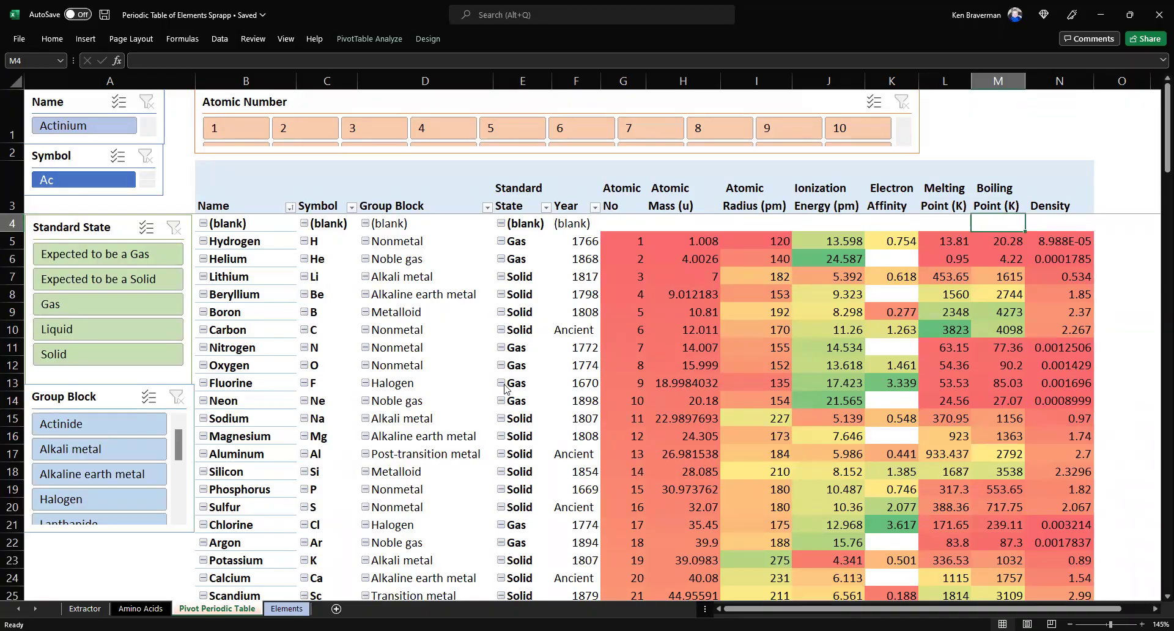
# - Glance at PubChem, then select the pivot header row and property columns G to N
pyautogui.hotkey('alt', 'Tab')
pyautogui.scroll(-4, 505, 392)
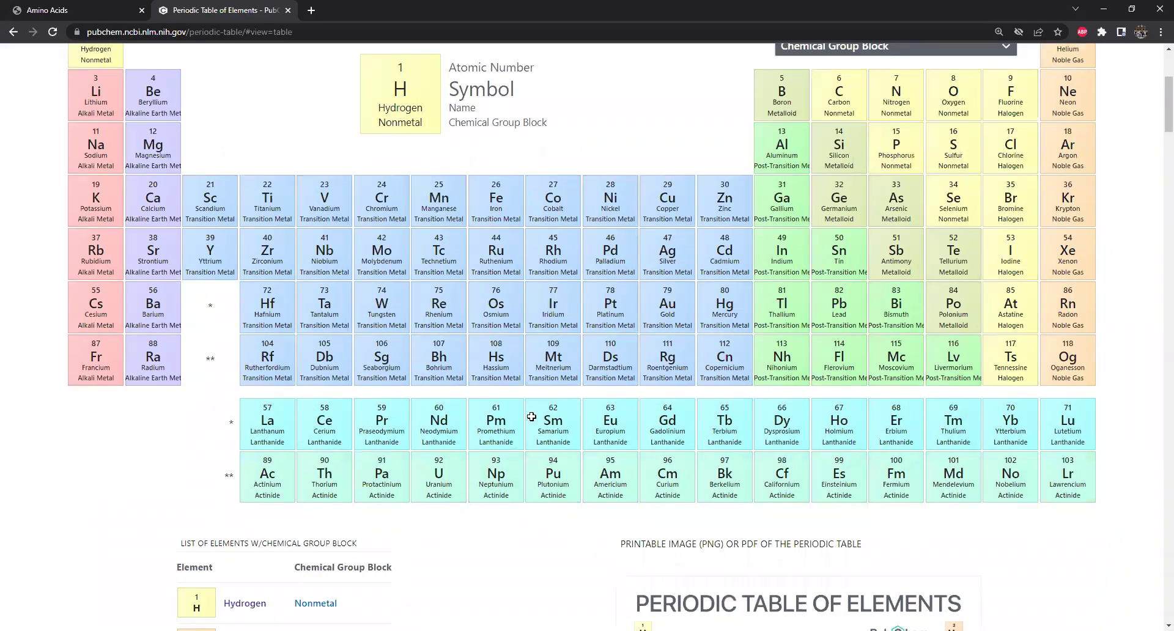
pyautogui.hotkey('alt', 'Tab')
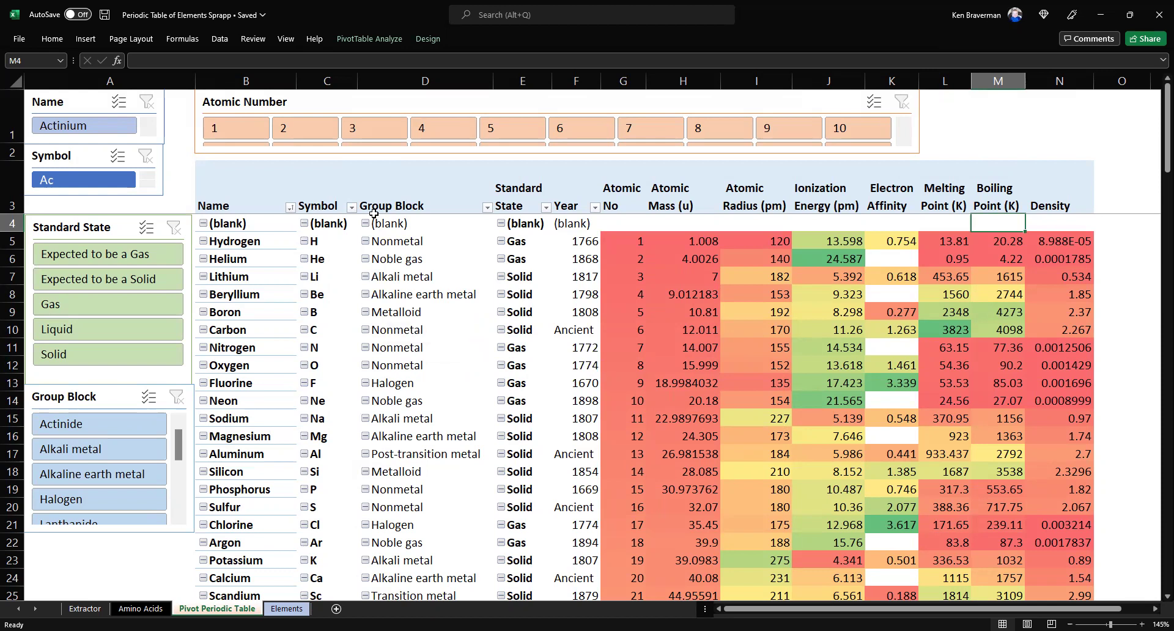
pyautogui.click(254, 187)
pyautogui.moveTo(370, 179); pyautogui.dragTo(1041, 163)
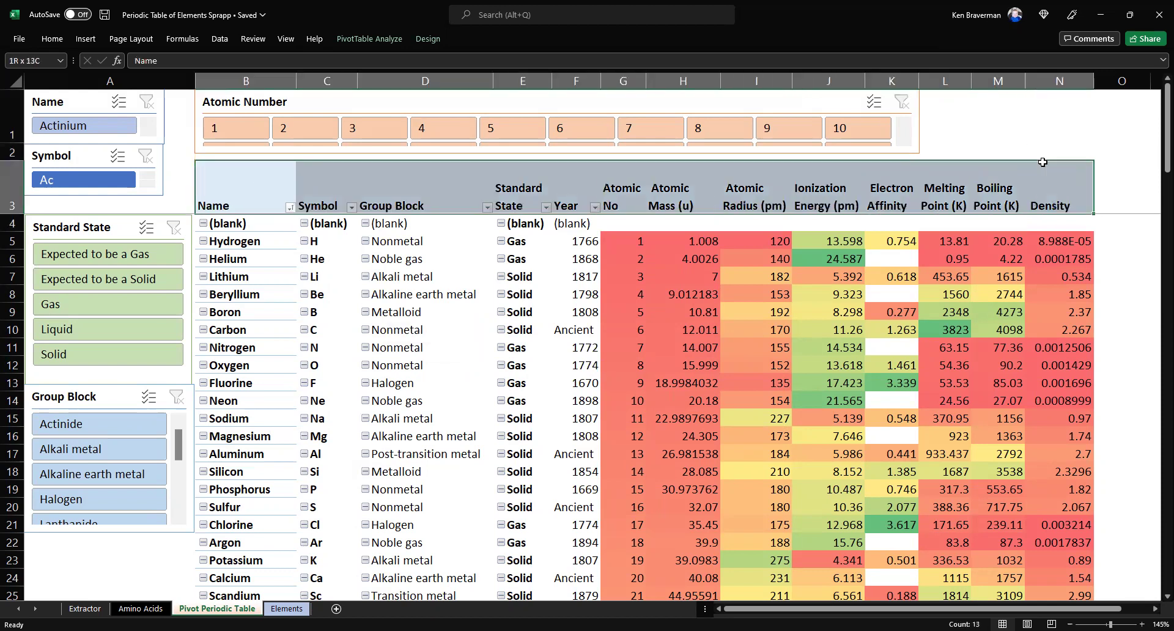
pyautogui.keyDown('ctrl'); pyautogui.scroll(1, 506, 361); pyautogui.keyUp('ctrl')
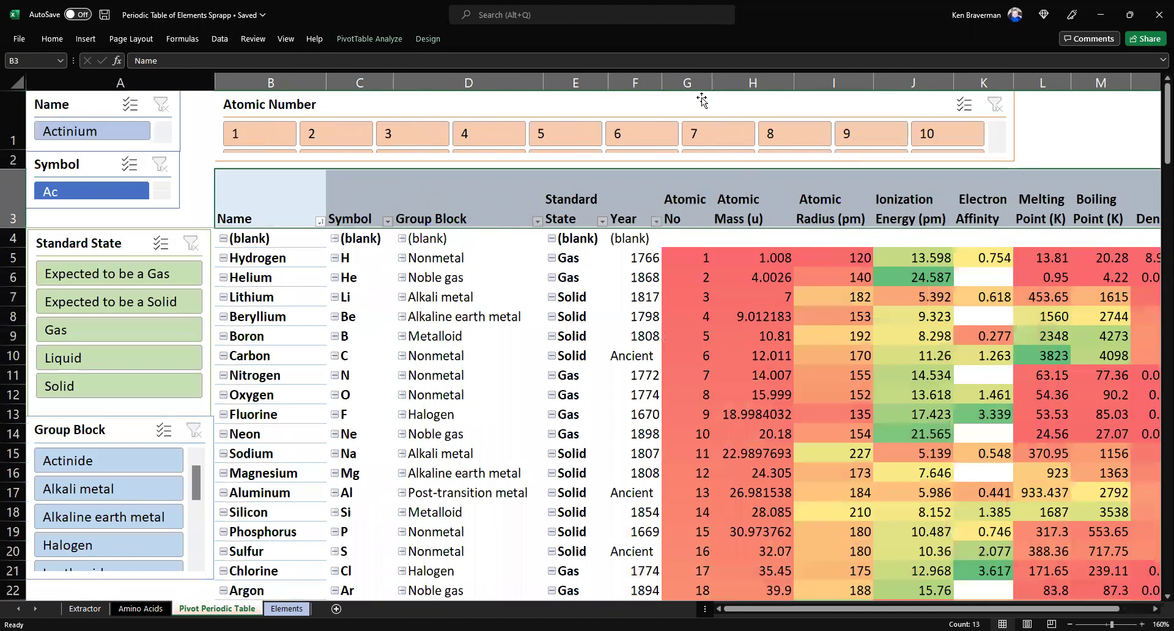
pyautogui.click(701, 86)
pyautogui.moveTo(846, 79); pyautogui.dragTo(1108, 144)
pyautogui.moveTo(1003, 167); pyautogui.dragTo(1002, 167)
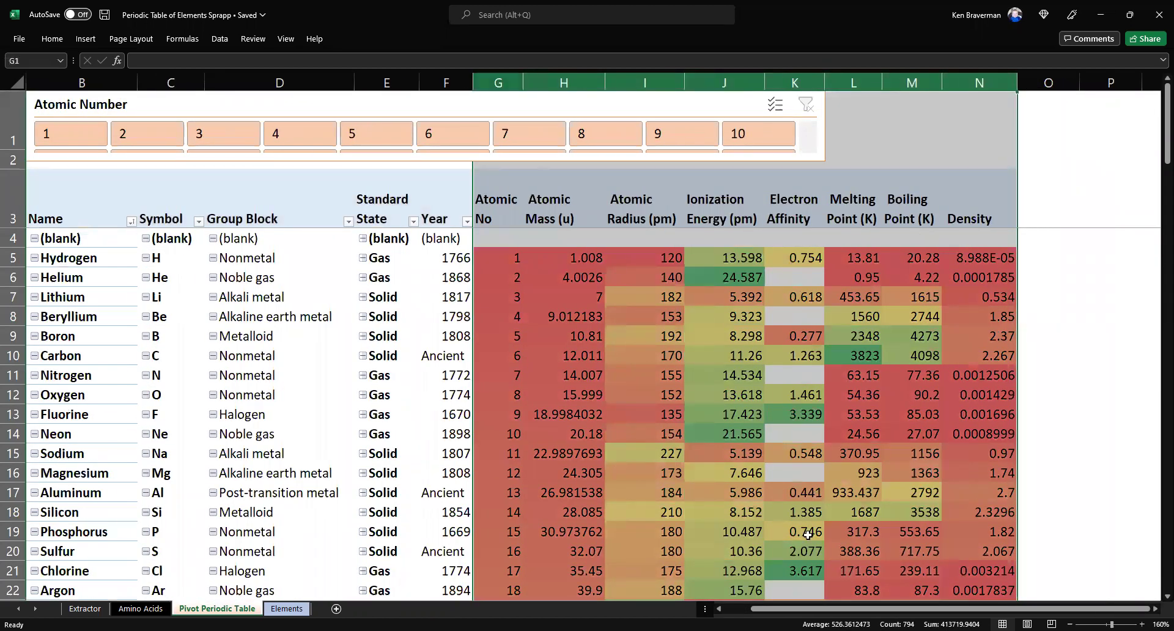
# - Move the Atomic Number slicer slightly down so it sits above the pivot table
pyautogui.moveTo(879, 609); pyautogui.dragTo(856, 608)
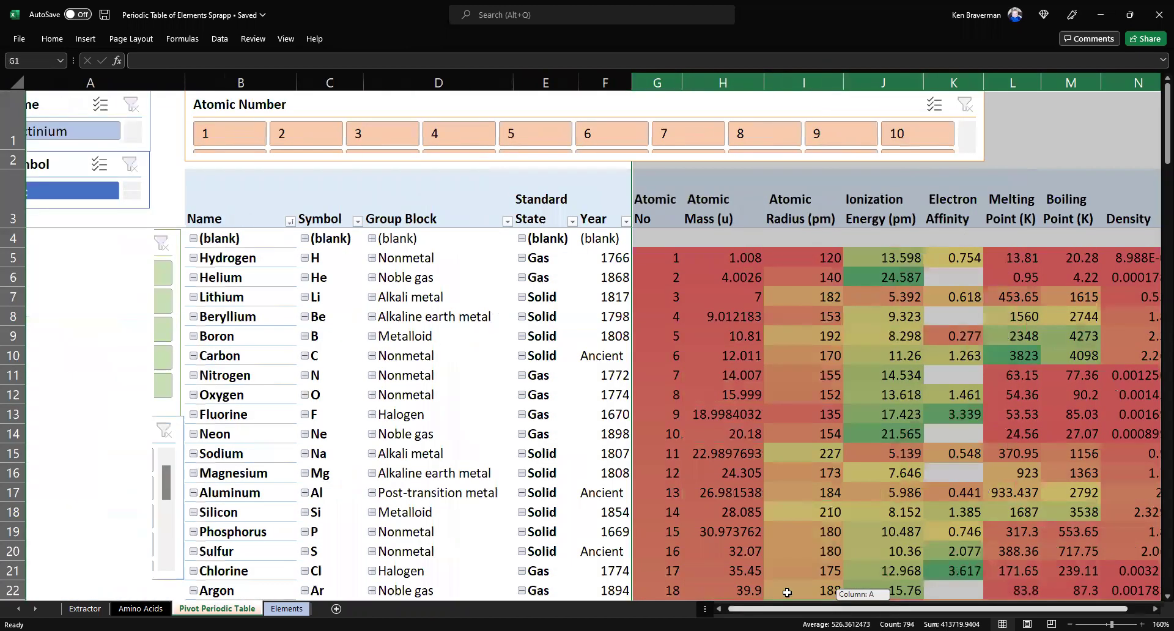
pyautogui.moveTo(787, 592); pyautogui.dragTo(787, 593)
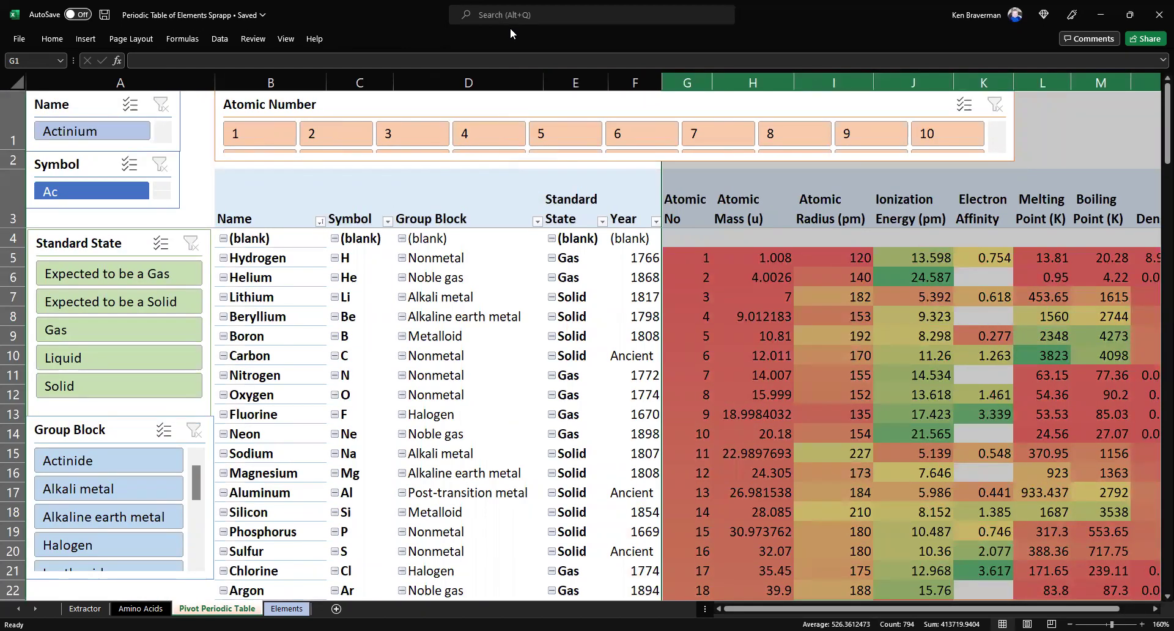
pyautogui.moveTo(506, 105); pyautogui.dragTo(504, 113)
pyautogui.click(702, 279)
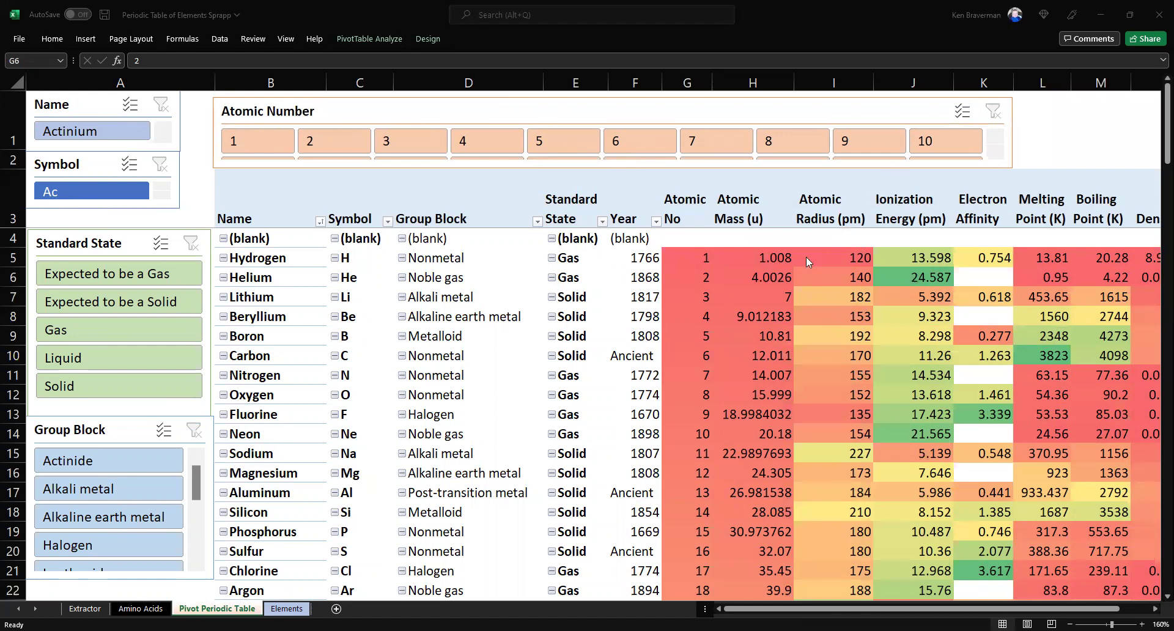
# - Filter the pivot to Gas in the Standard State slicer and narrow the Group Block column
pyautogui.keyDown('ctrl'); pyautogui.scroll(-1, 806, 257); pyautogui.keyUp('ctrl')
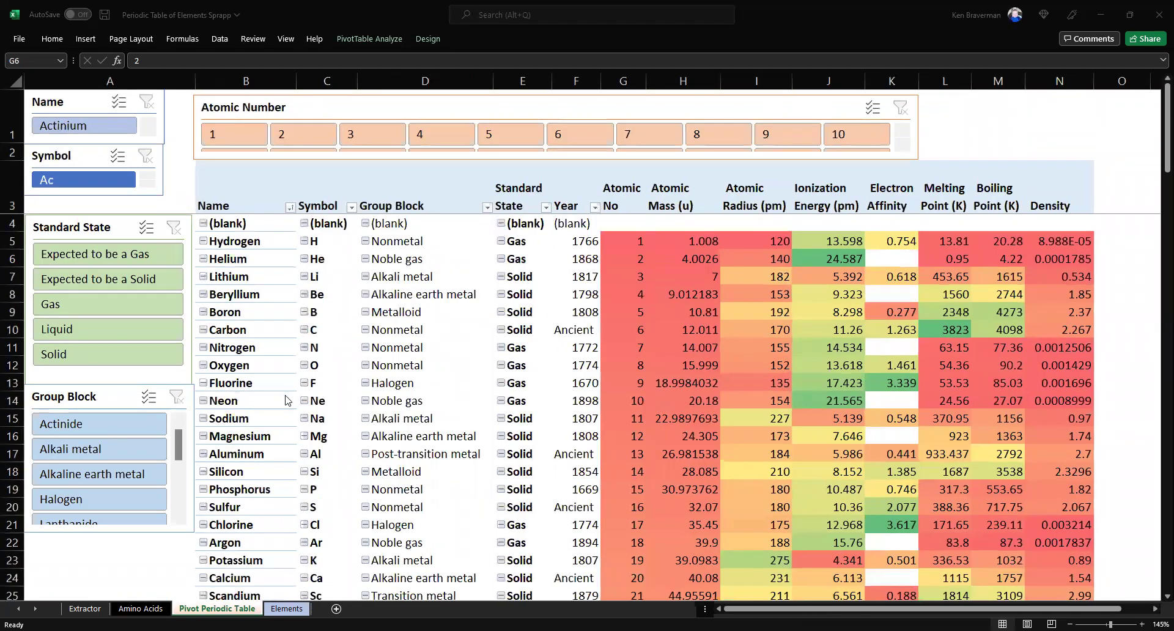
pyautogui.keyDown('ctrl'); pyautogui.scroll(1, 285, 401); pyautogui.keyUp('ctrl')
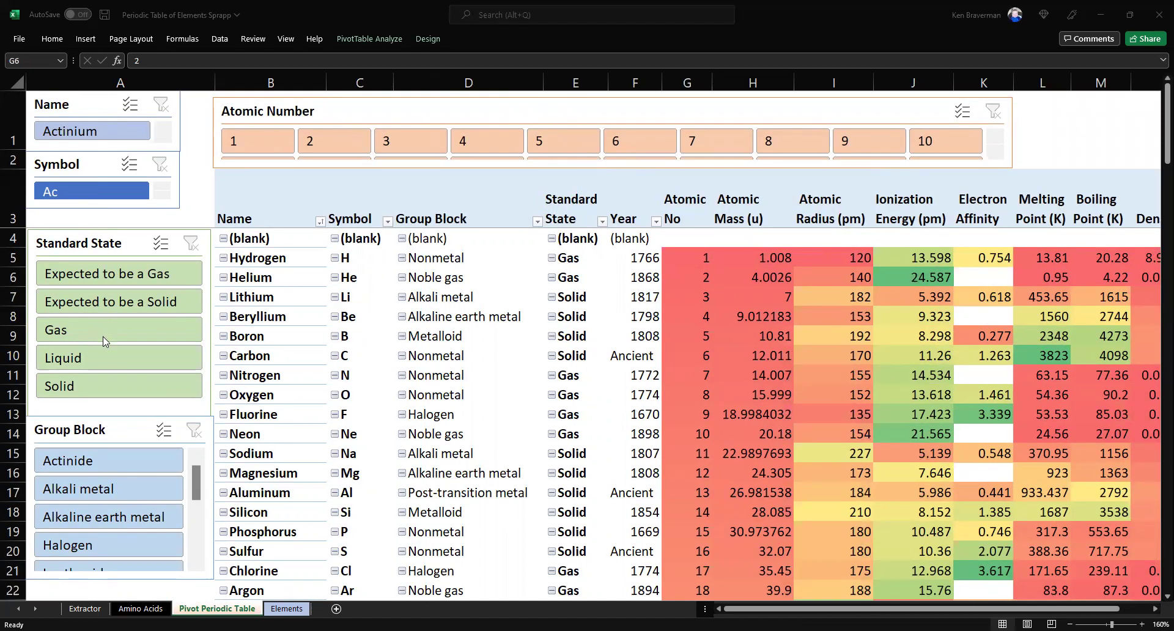
pyautogui.click(103, 336)
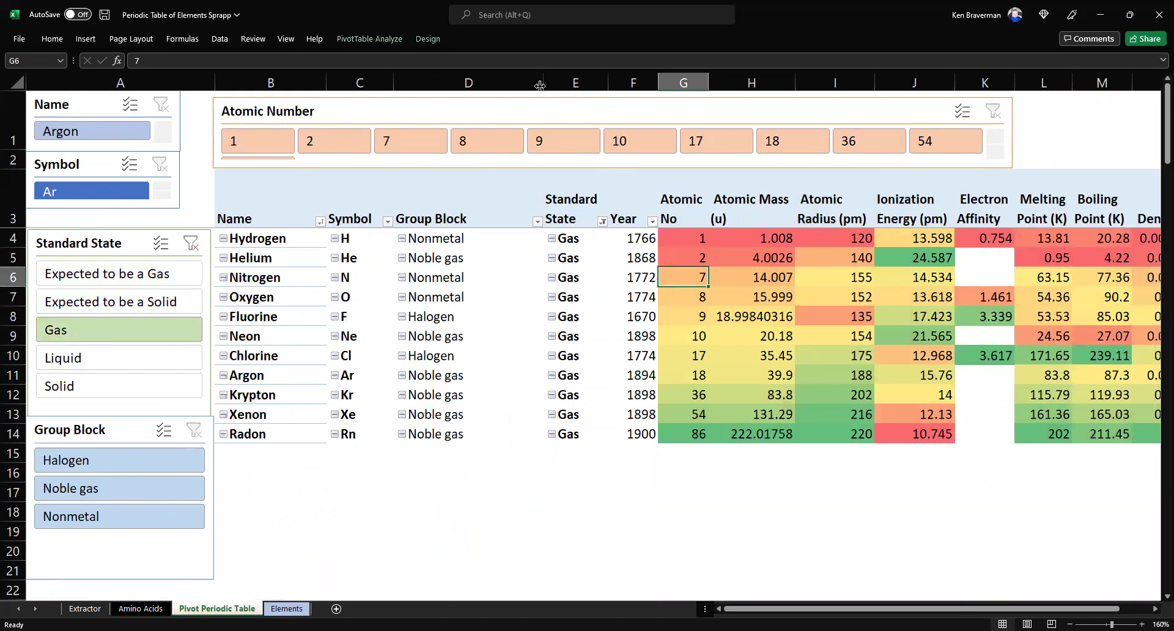
pyautogui.moveTo(543, 82); pyautogui.dragTo(486, 82)
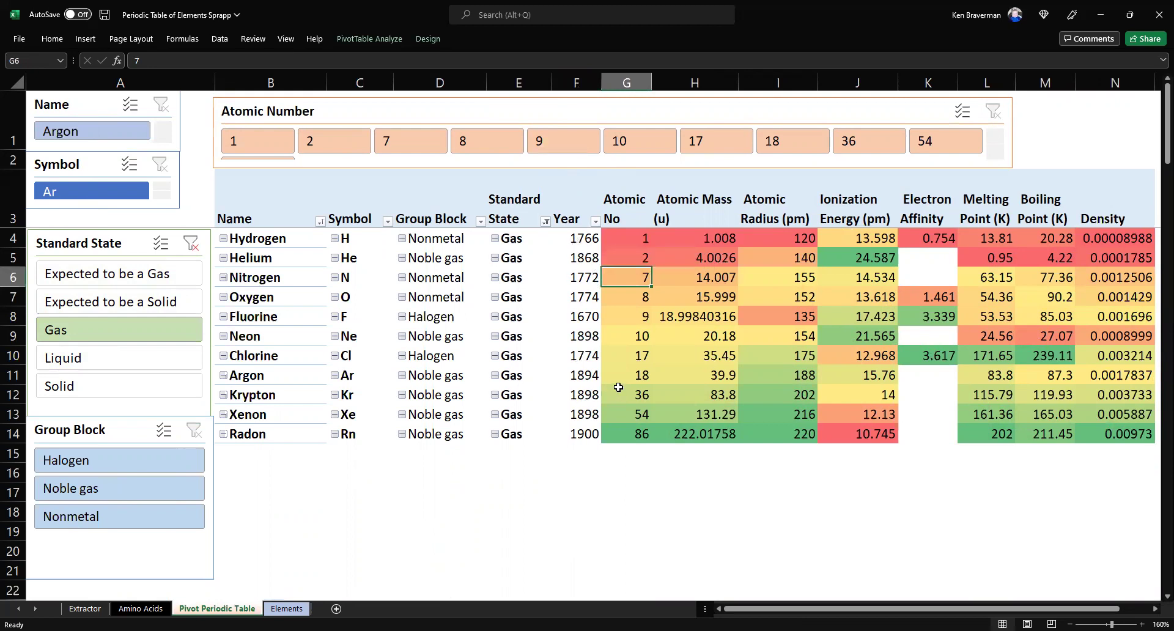
# - Narrow the Density and Atomic Mass columns, checking Hydrogen's density and Fluorine's 135 radius
pyautogui.click(712, 210)
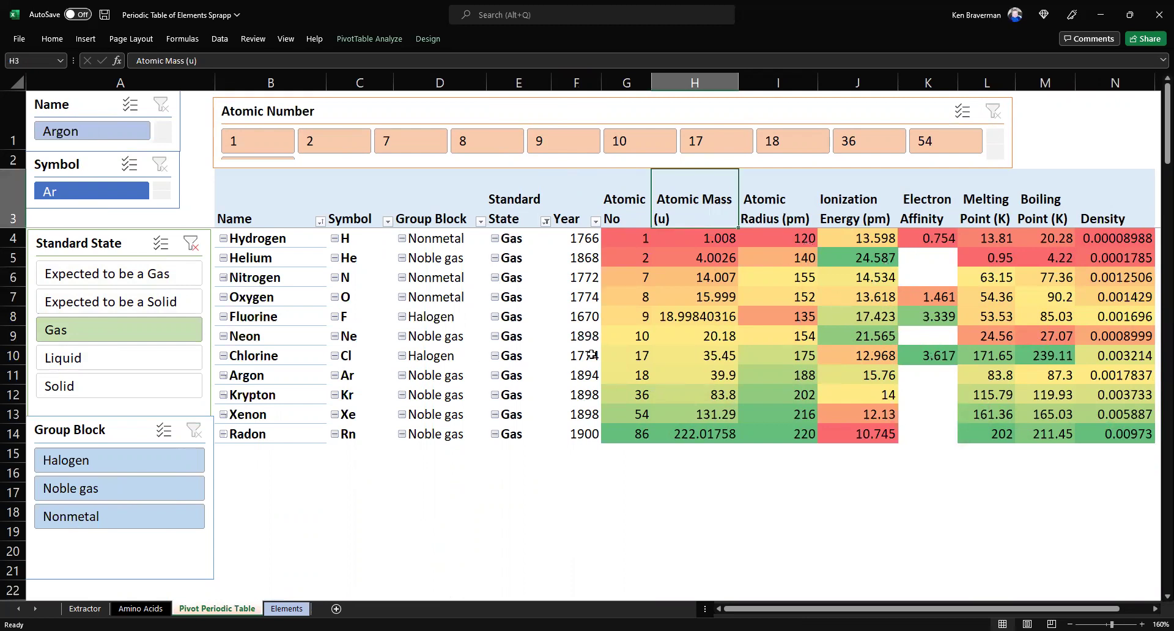
pyautogui.keyDown('ctrl'); pyautogui.scroll(-1, 826, 343); pyautogui.keyUp('ctrl')
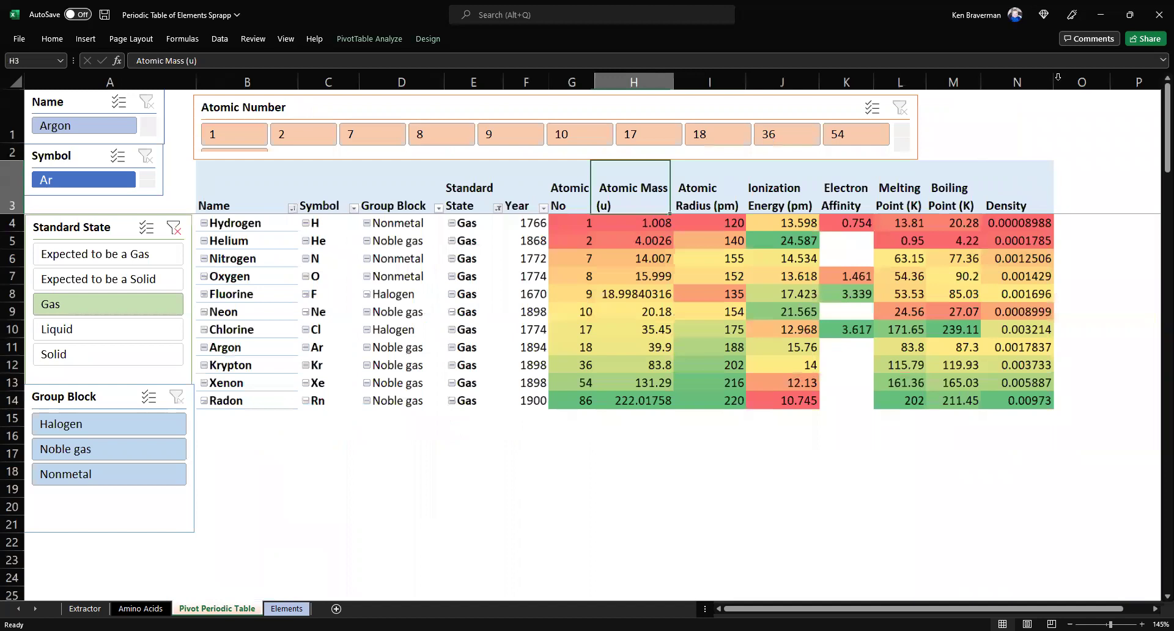
pyautogui.moveTo(1054, 81); pyautogui.dragTo(1039, 155)
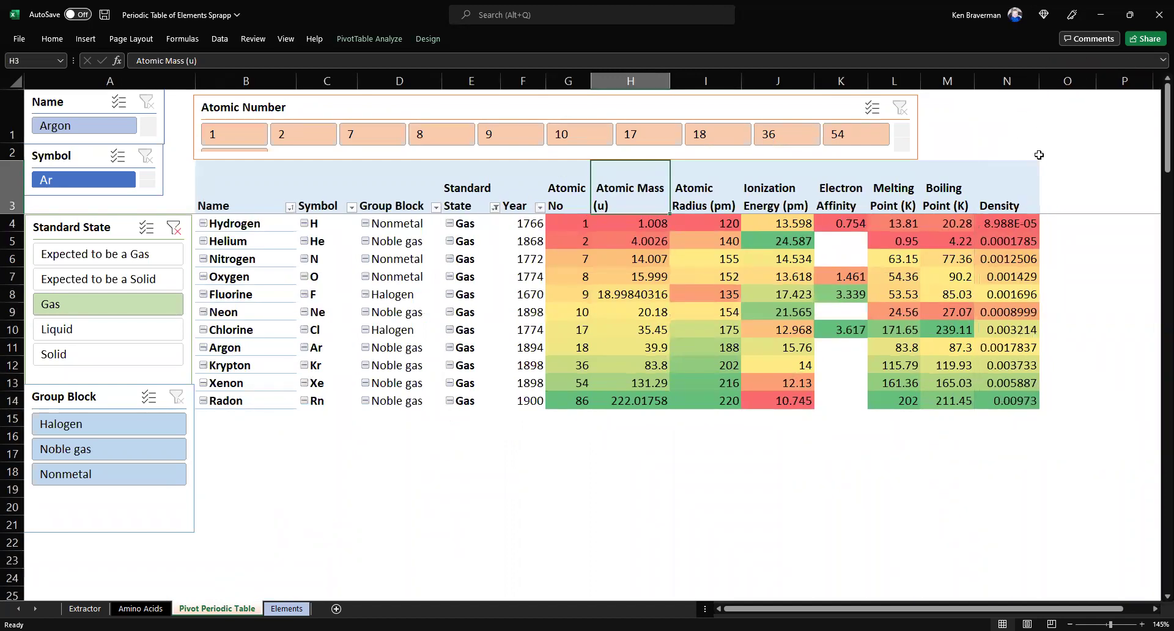
pyautogui.click(998, 227)
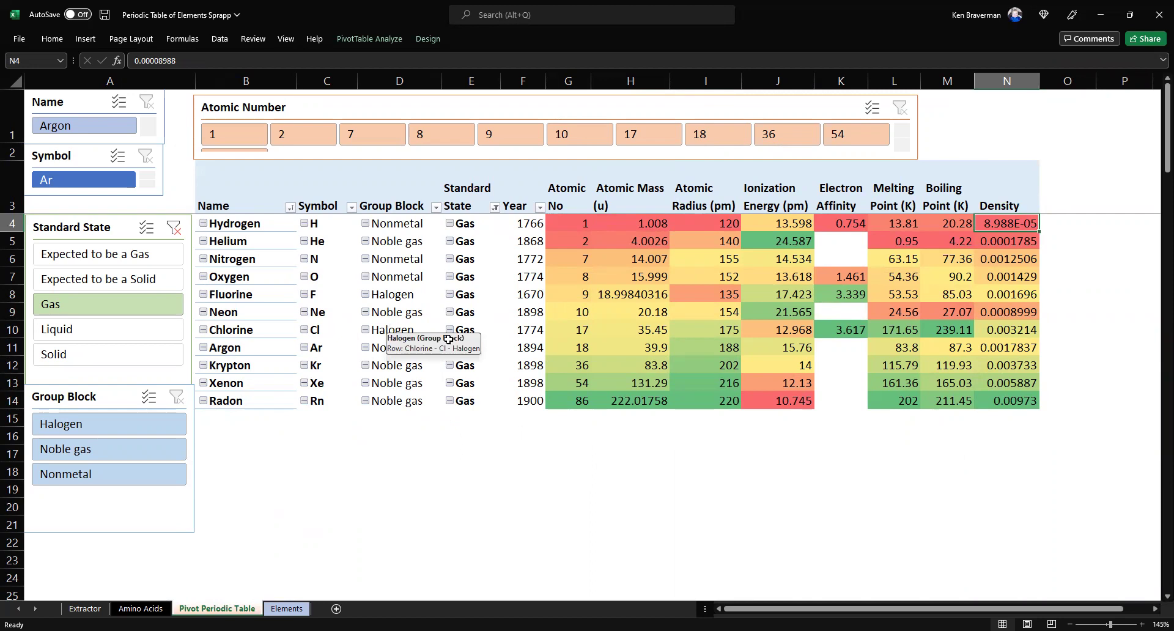
pyautogui.moveTo(706, 276); pyautogui.dragTo(705, 345)
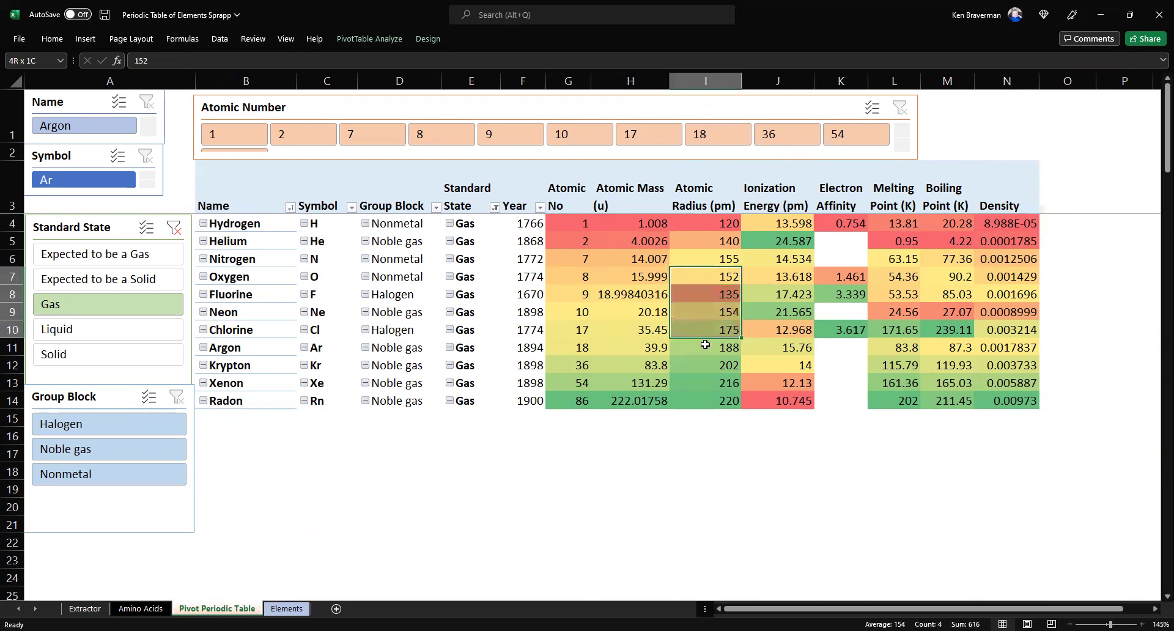
pyautogui.click(705, 298)
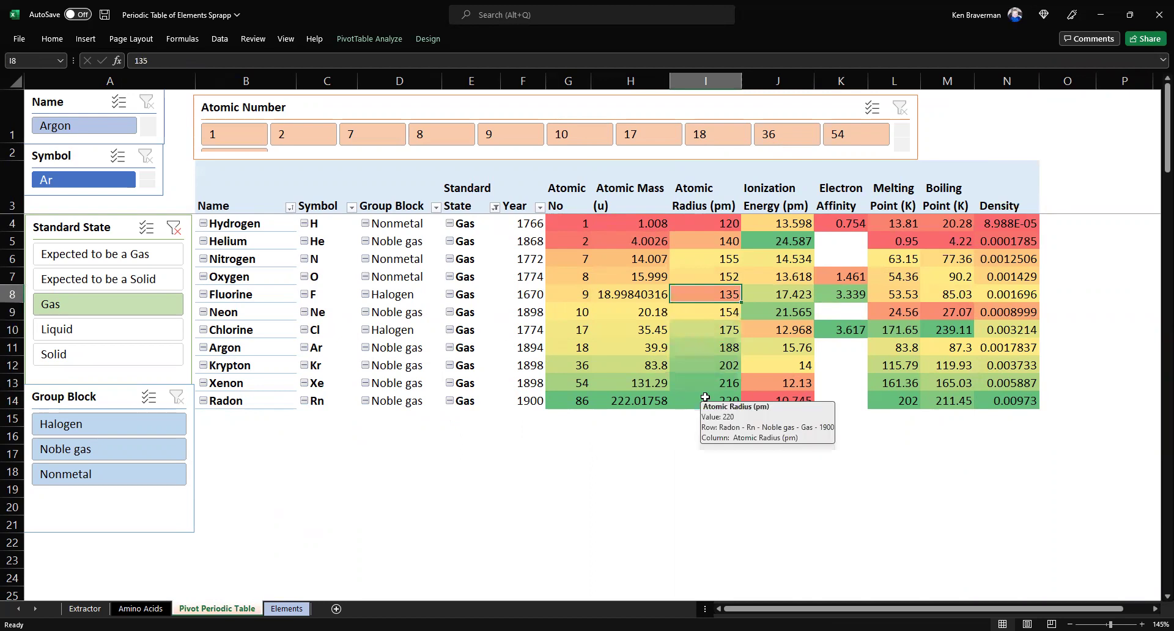
pyautogui.moveTo(670, 81); pyautogui.dragTo(646, 82)
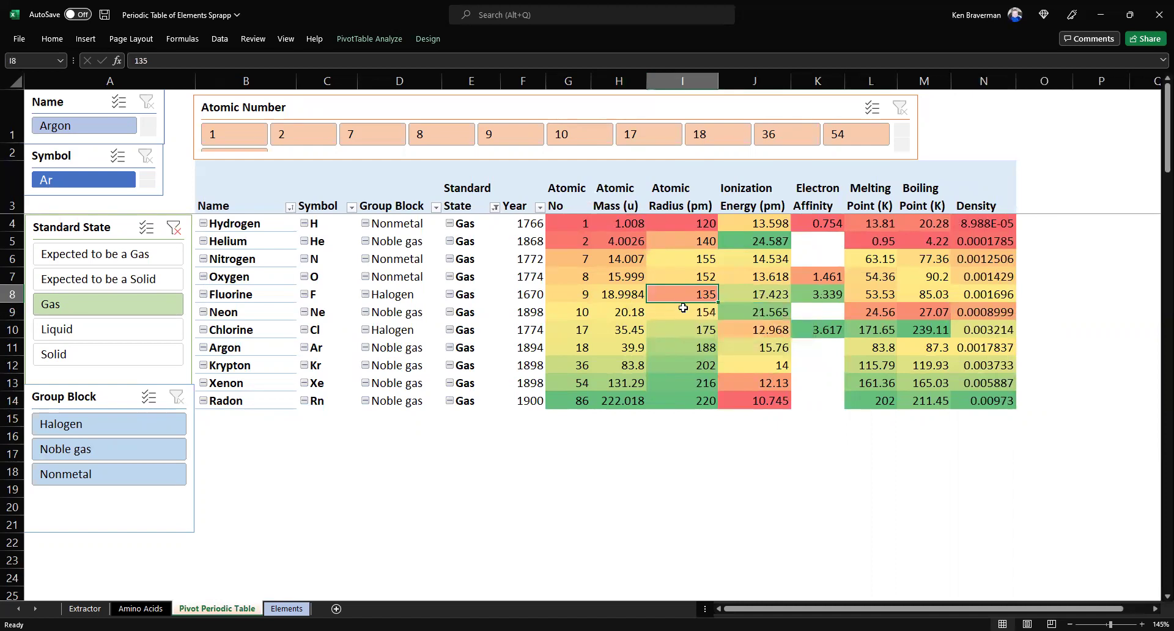
pyautogui.click(407, 299)
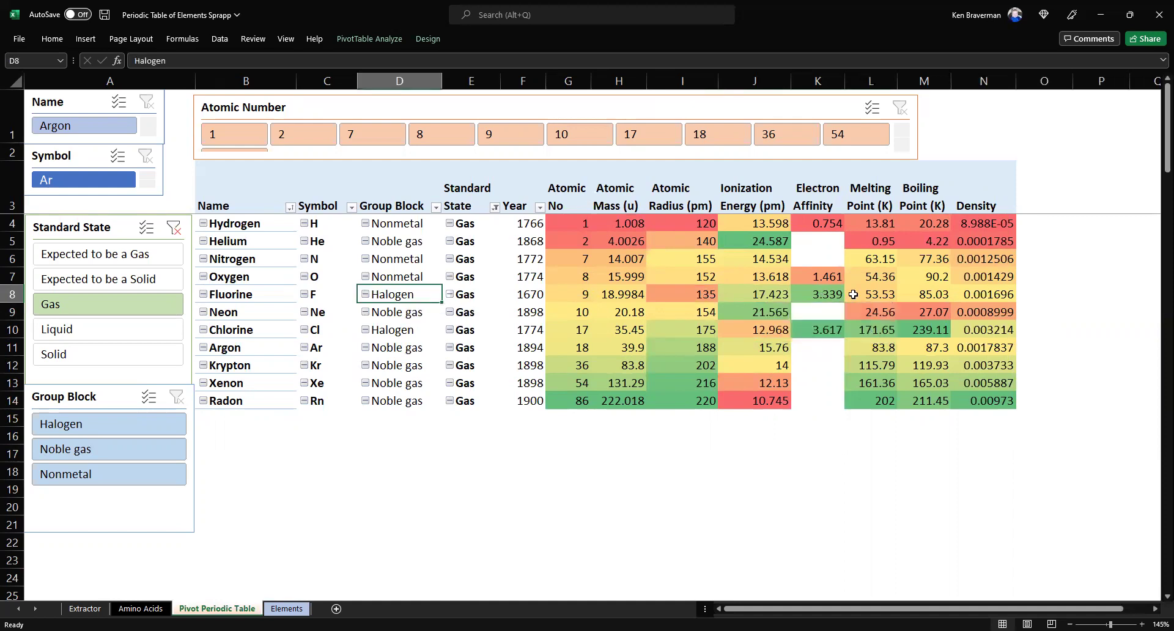
pyautogui.click(116, 330)
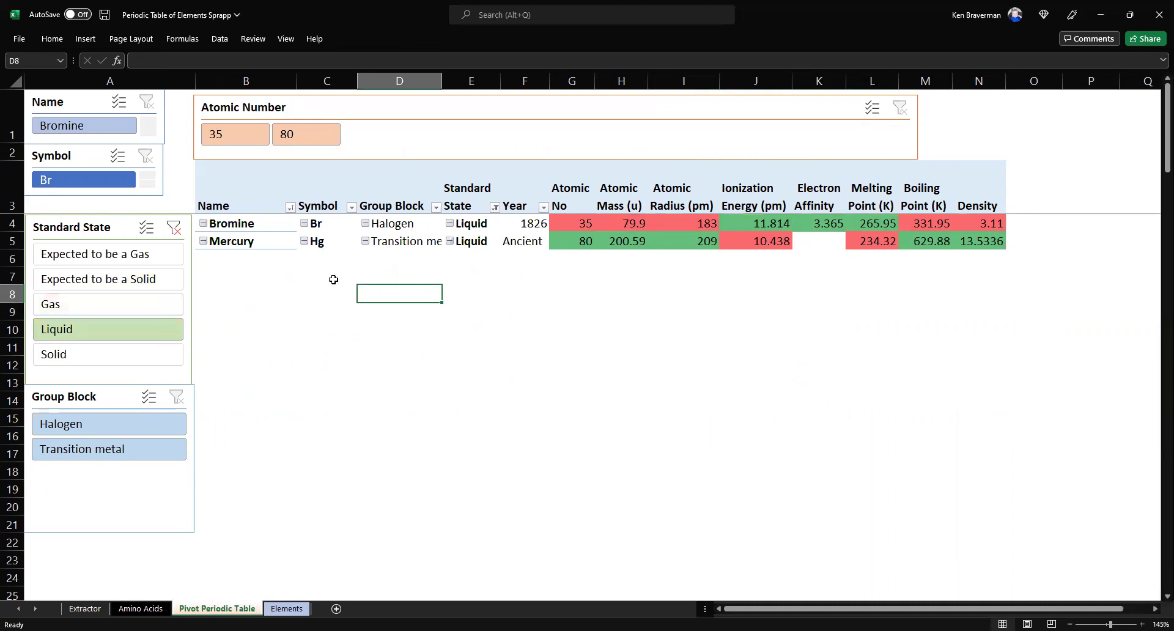
pyautogui.scroll(1, 439, 312)
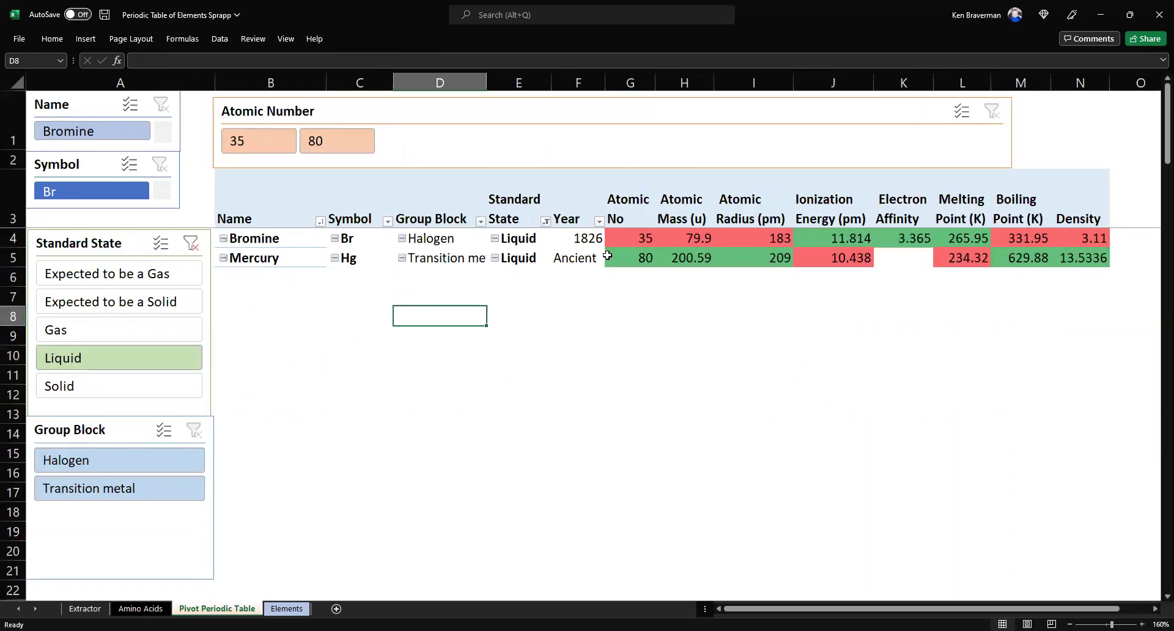
pyautogui.moveTo(640, 261); pyautogui.dragTo(688, 260)
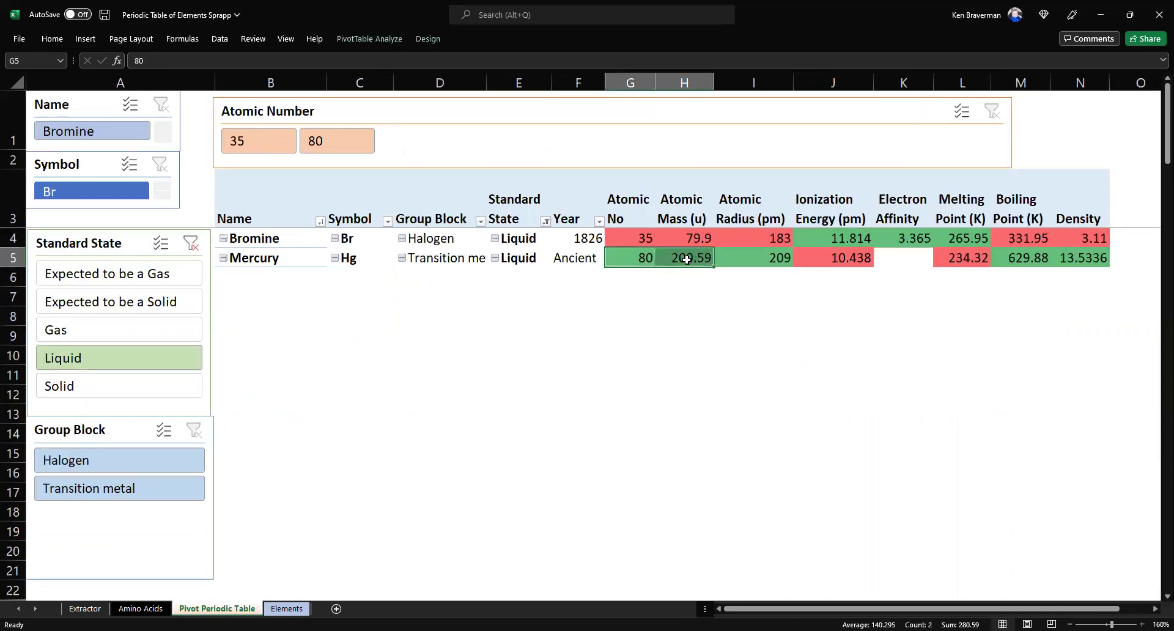
pyautogui.click(859, 263)
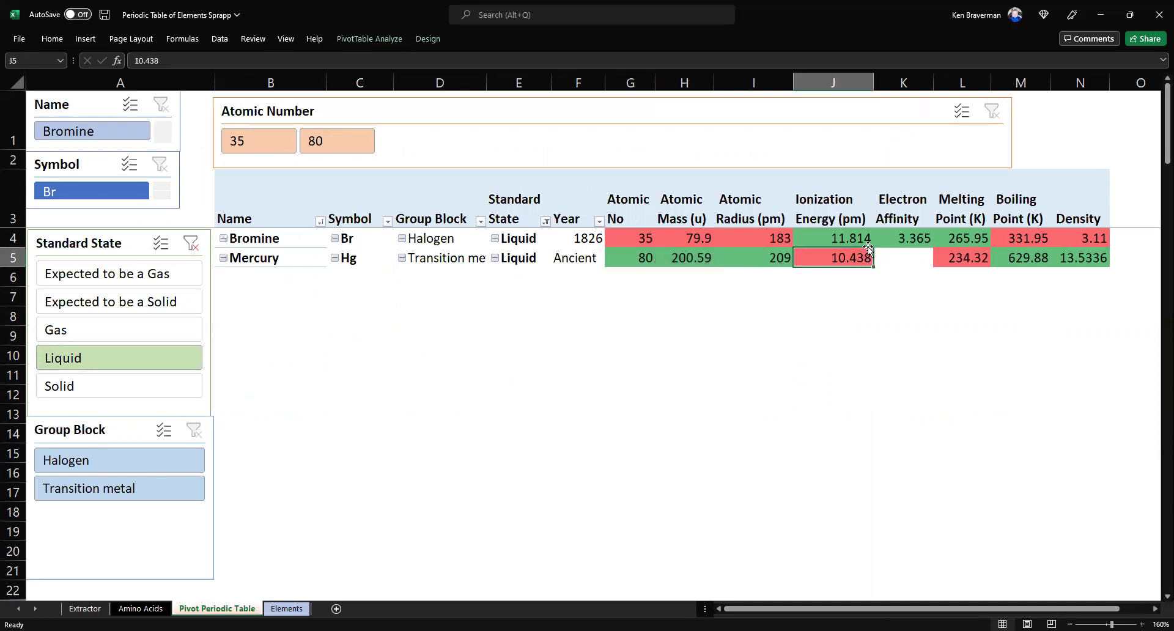
pyautogui.moveTo(900, 231)
pyautogui.click(961, 259)
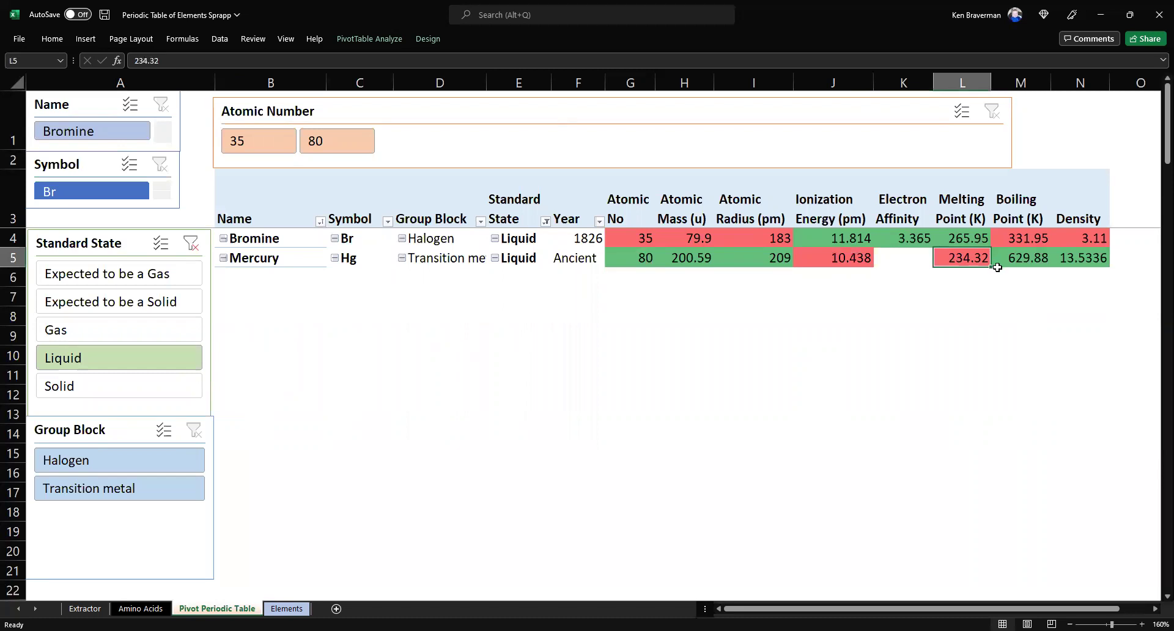
pyautogui.click(1011, 263)
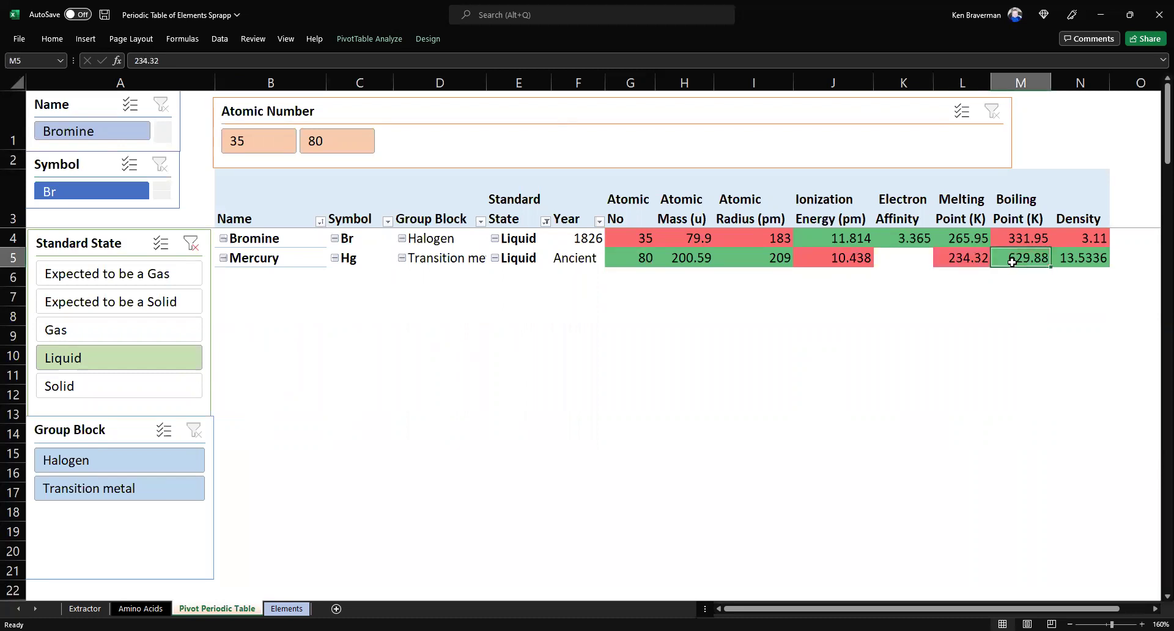
pyautogui.moveTo(966, 258); pyautogui.dragTo(1017, 260)
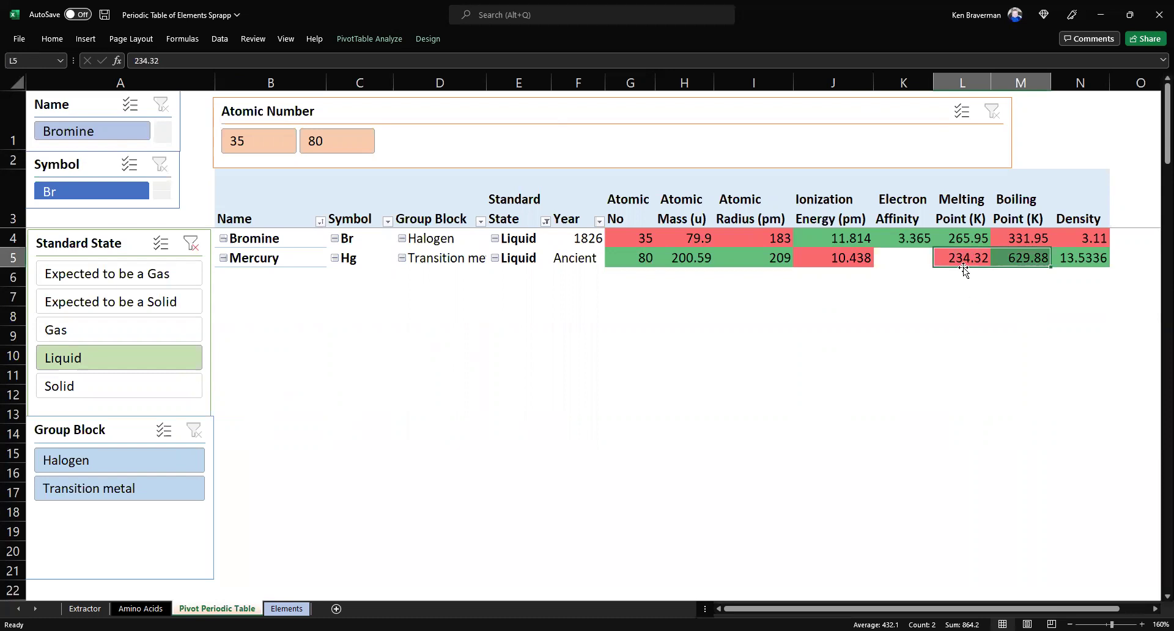
pyautogui.moveTo(962, 262)
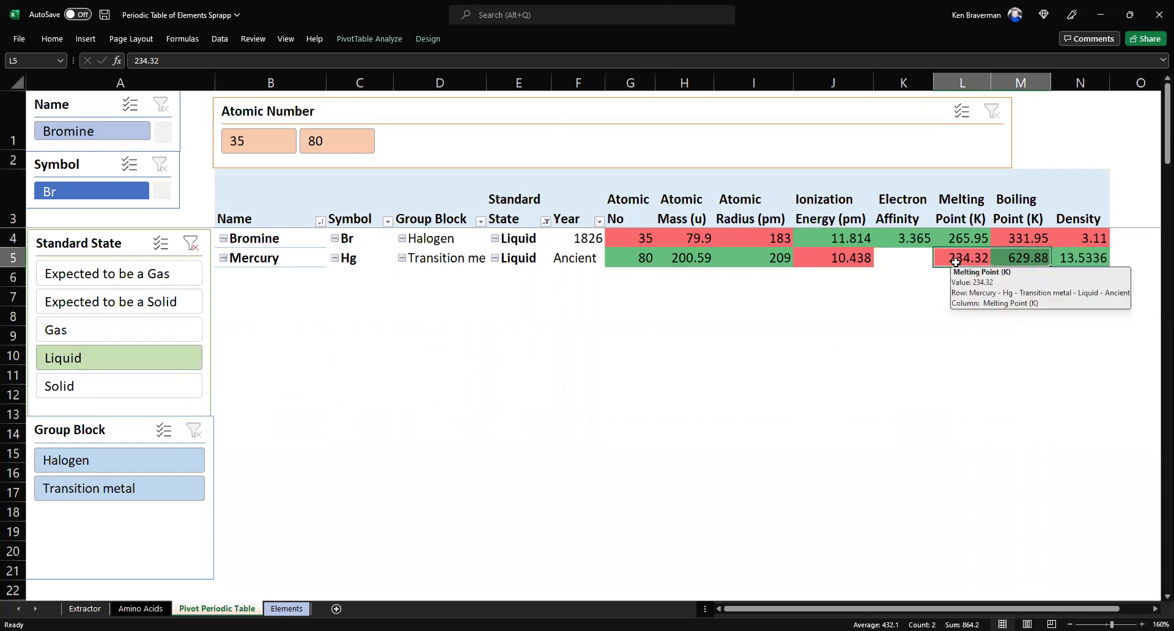
pyautogui.press('Down')
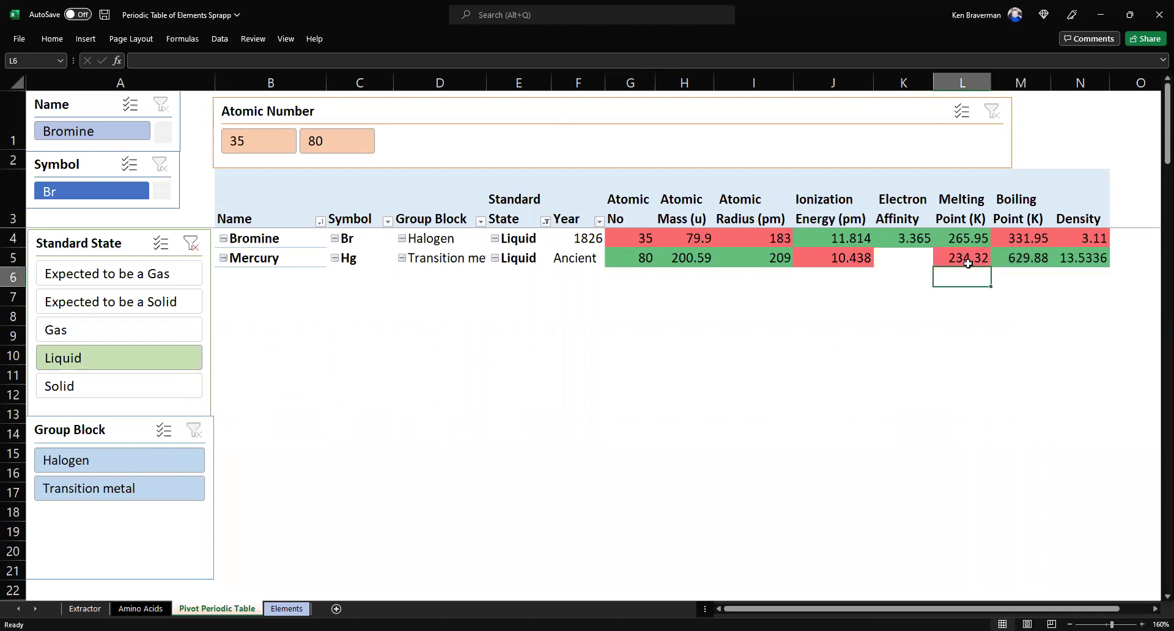
pyautogui.click(968, 262)
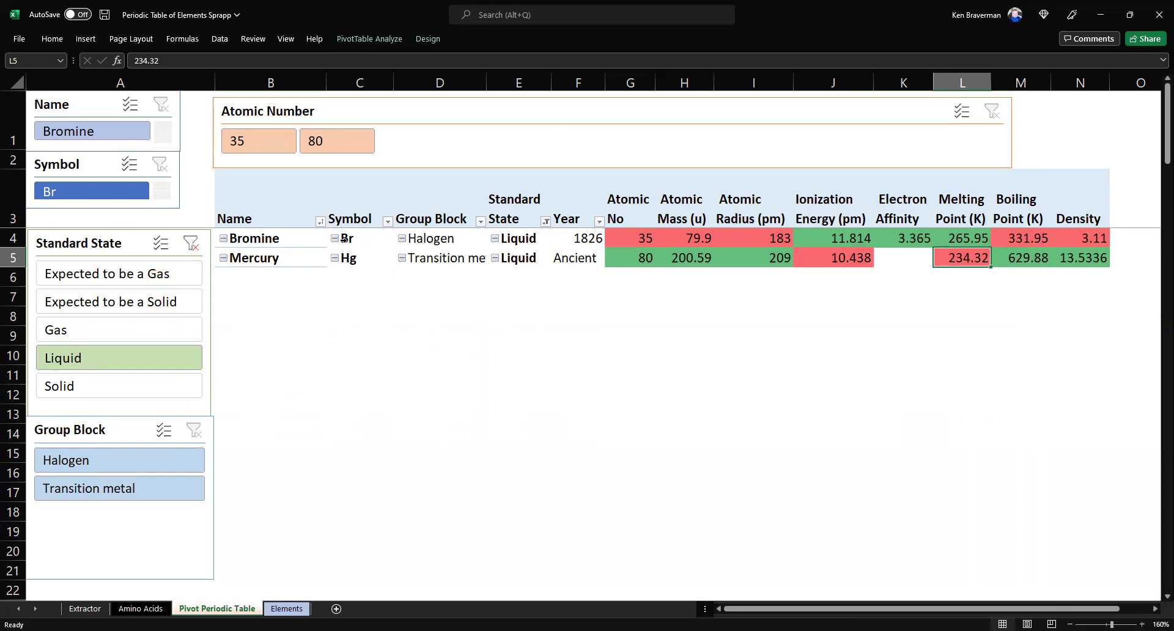
pyautogui.click(468, 242)
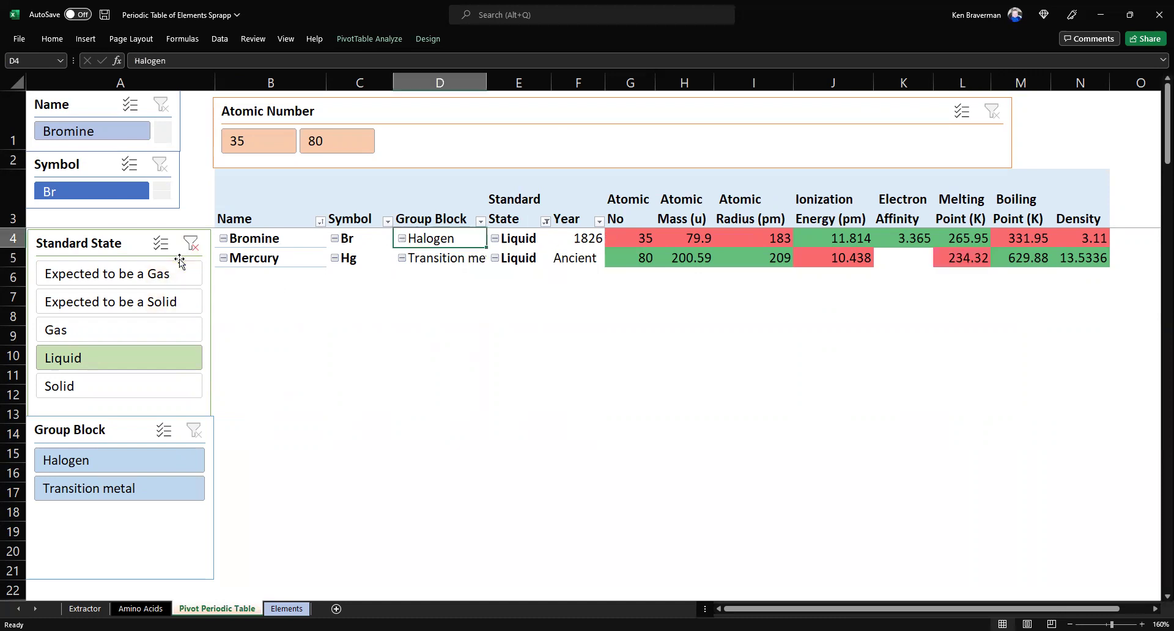
# - Pick Halogen in the Group Block slicer and clear the Standard State filter, listing Fluorine to Tennessine
pyautogui.click(84, 467)
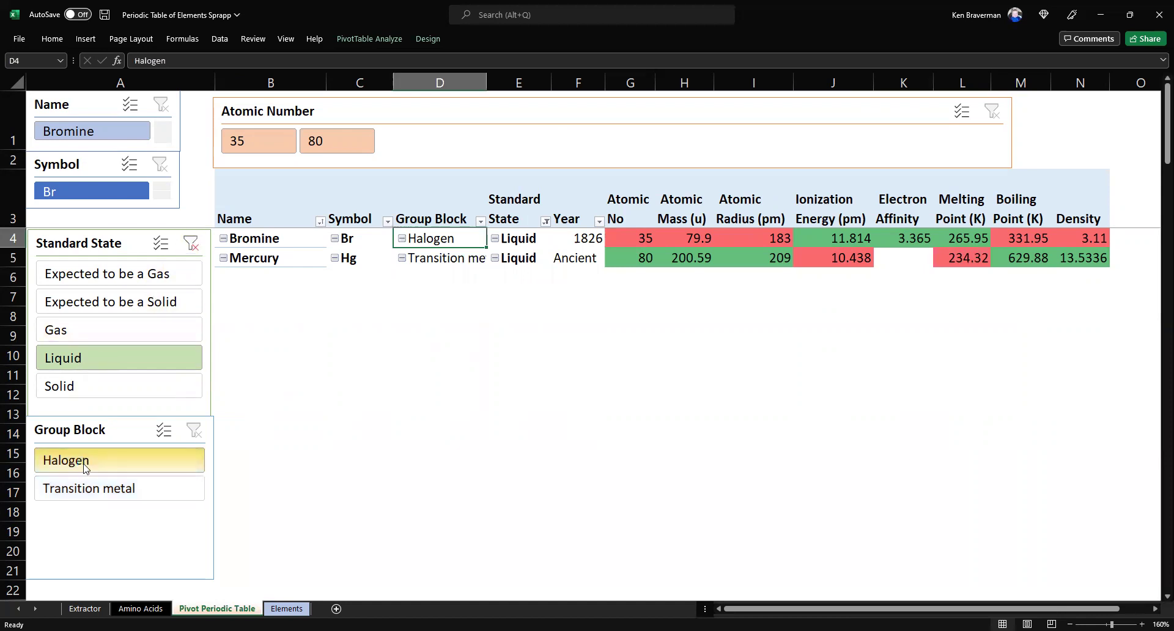
pyautogui.click(191, 244)
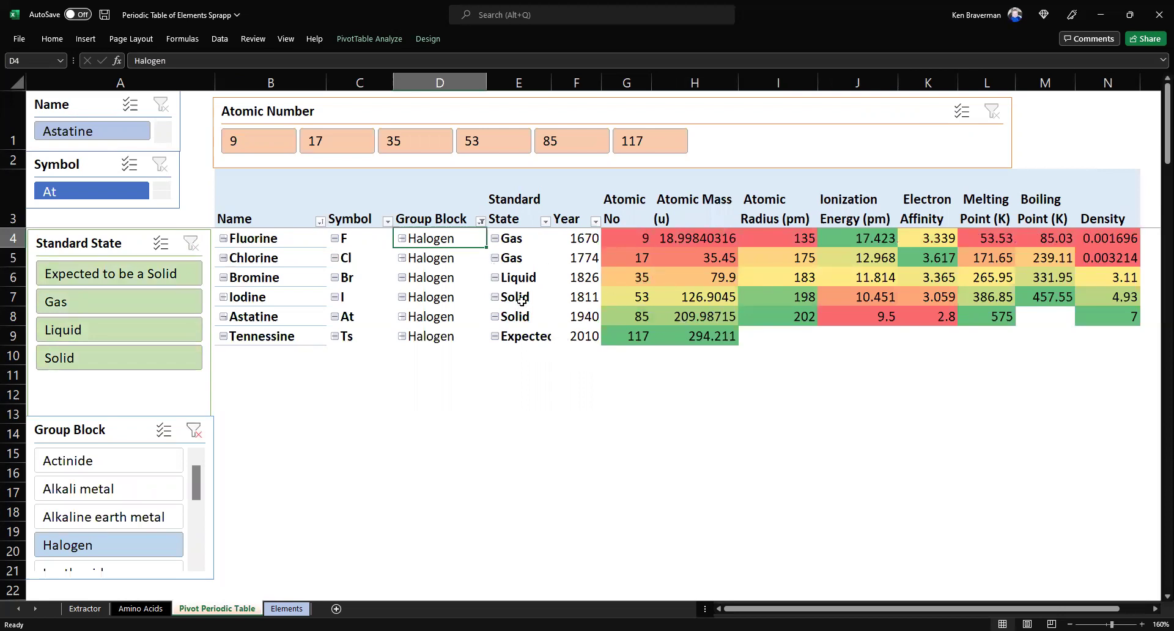
pyautogui.click(285, 243)
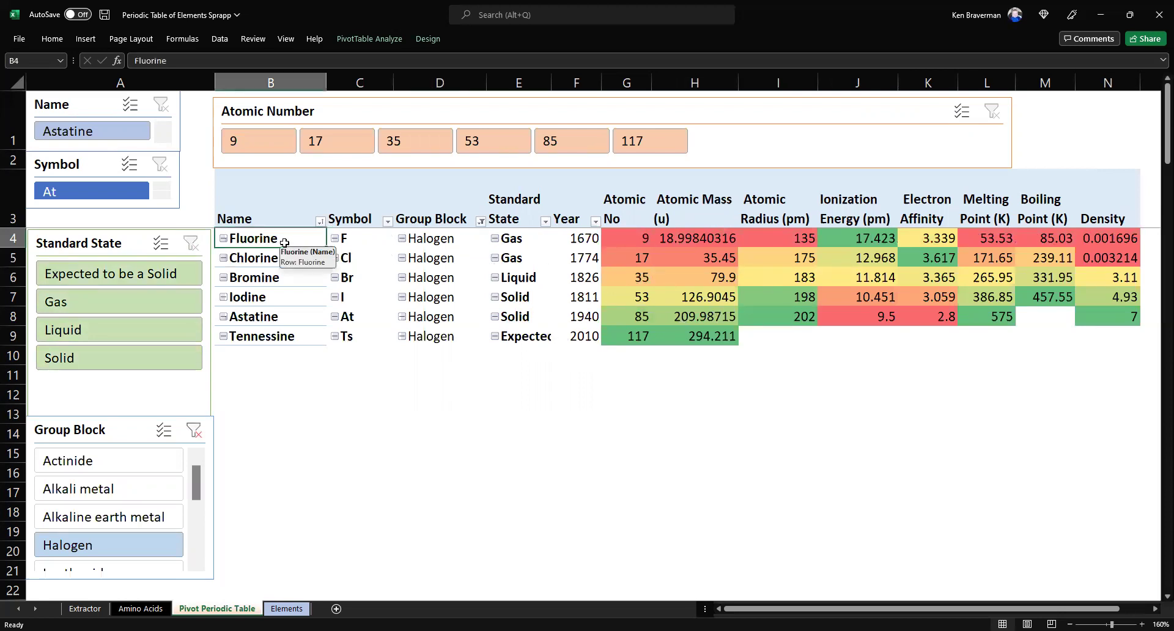
pyautogui.click(273, 280)
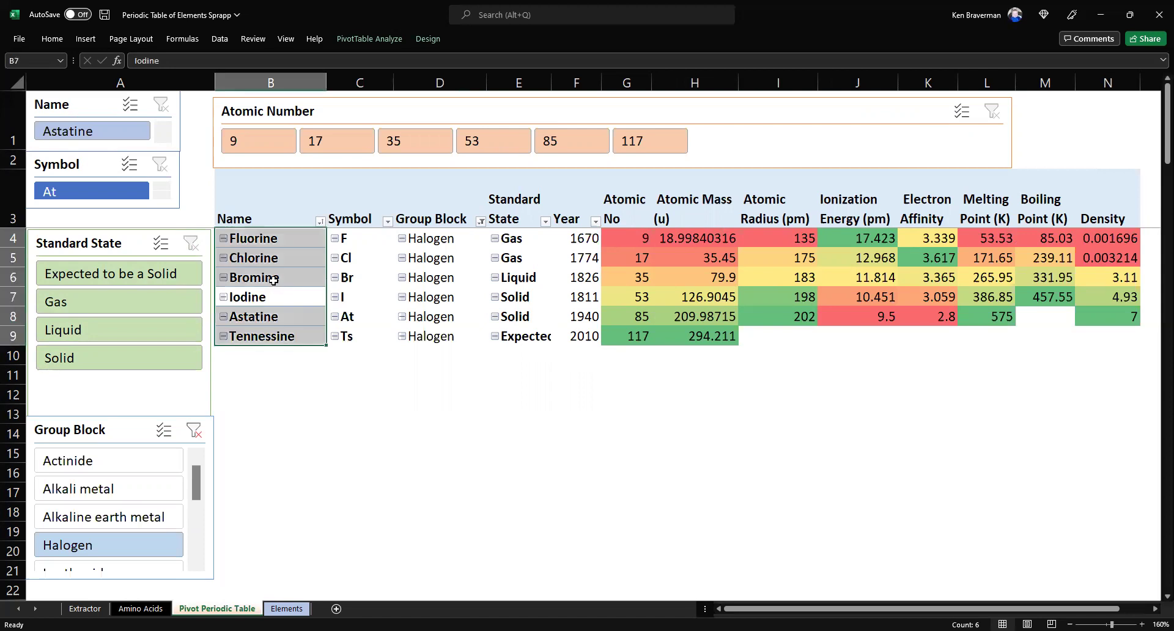
pyautogui.click(273, 280)
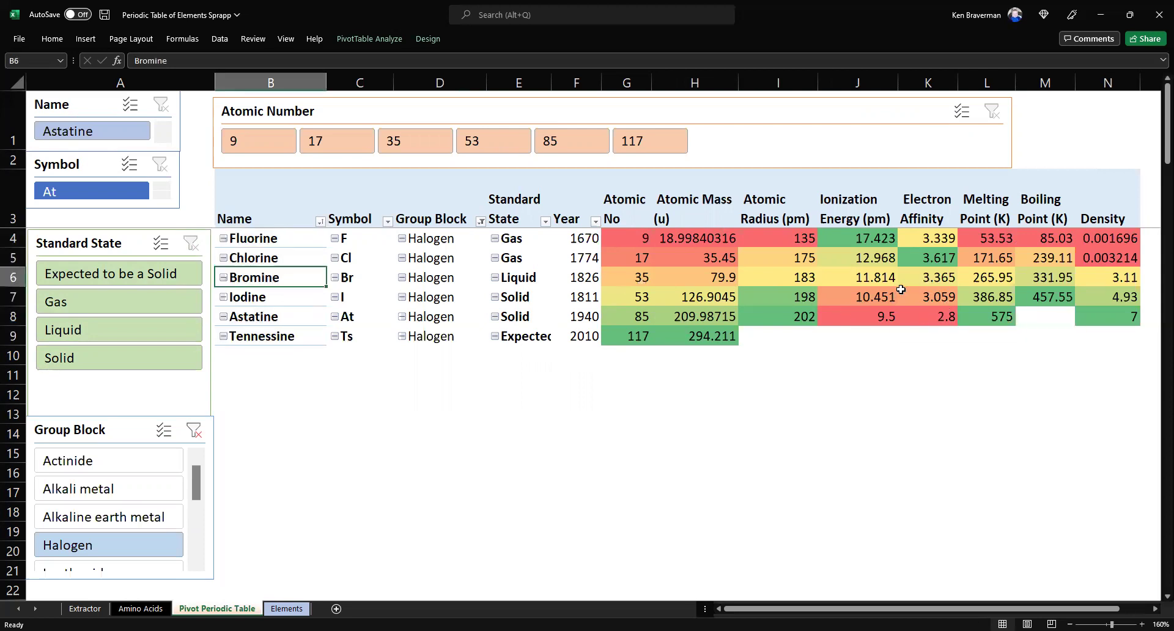
# - Clear the Group Block filter to show all elements and narrow the Atomic Mass (u) column
pyautogui.click(194, 432)
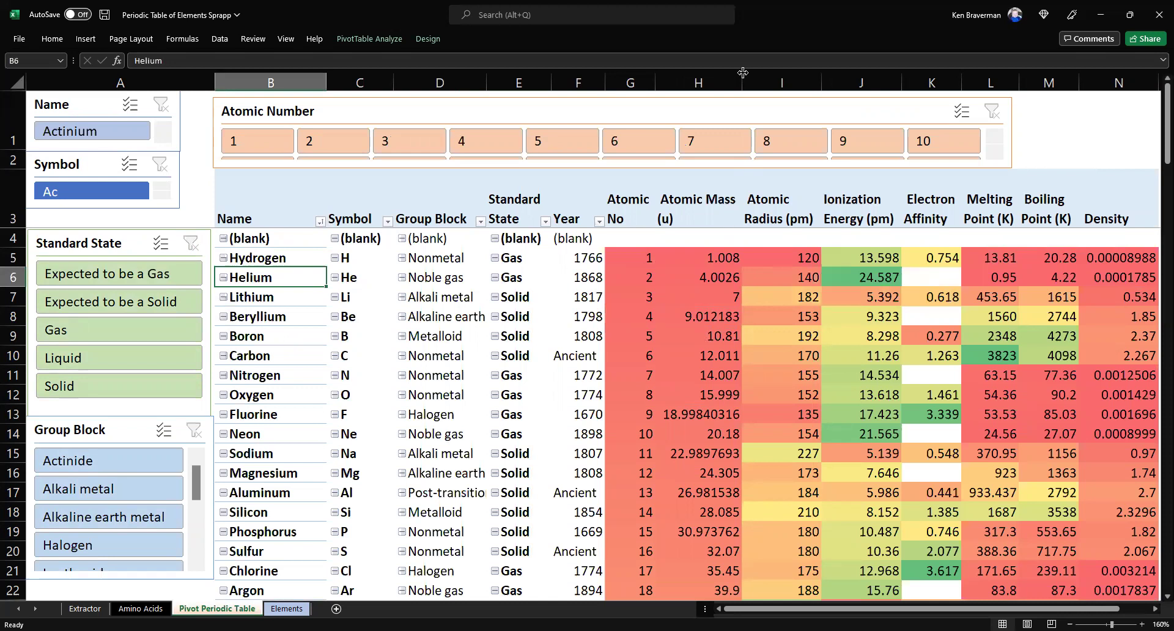
pyautogui.moveTo(743, 72); pyautogui.dragTo(724, 73)
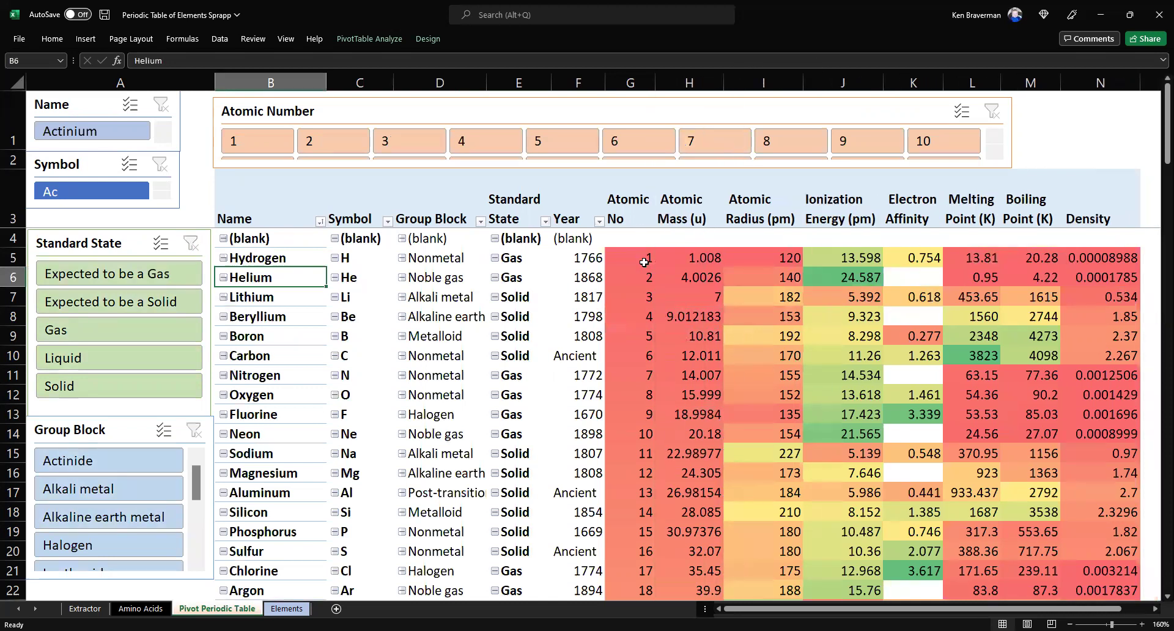
pyautogui.click(695, 217)
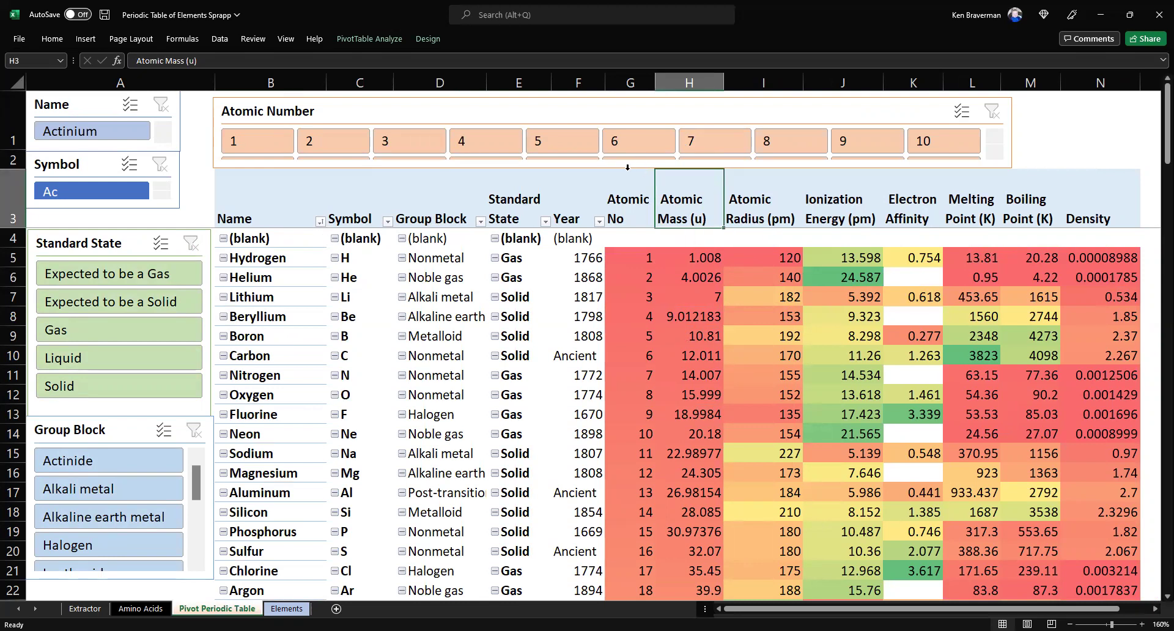
# - Sort the Name field ascending by Atomic Mass (u)
pyautogui.click(319, 221)
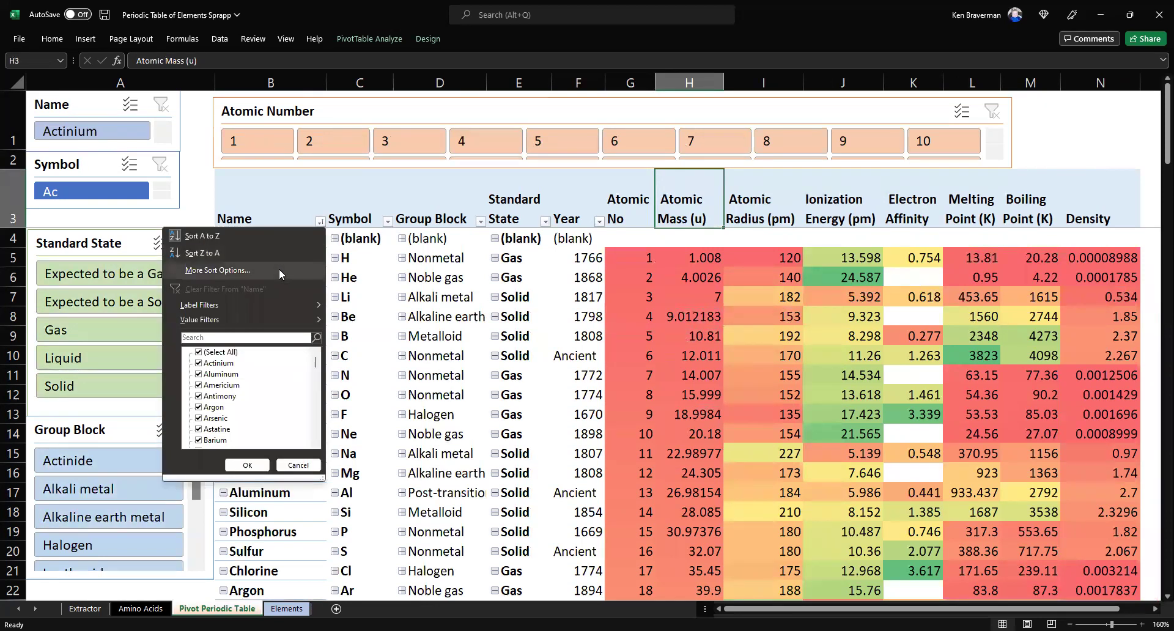
pyautogui.click(277, 270)
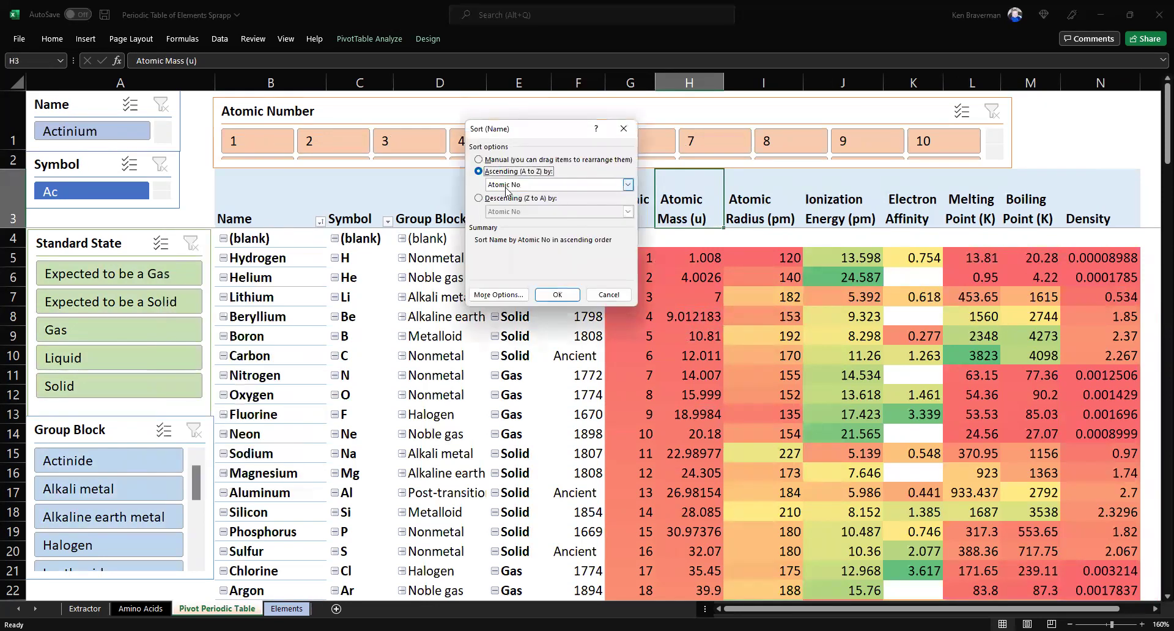
pyautogui.click(628, 184)
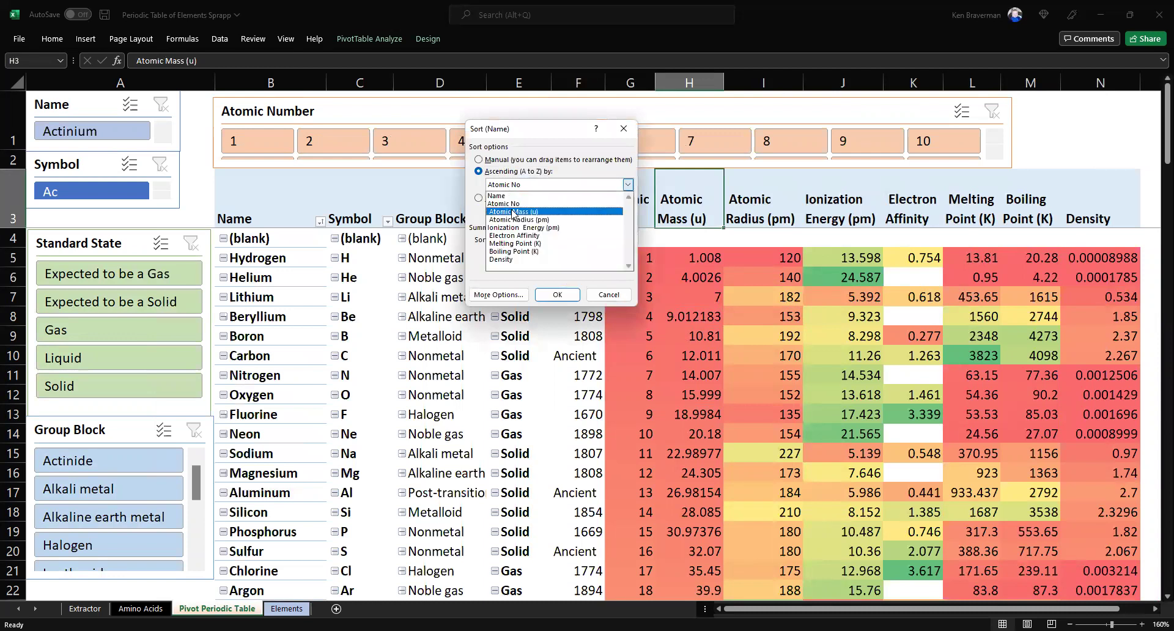
pyautogui.click(517, 211)
pyautogui.click(557, 296)
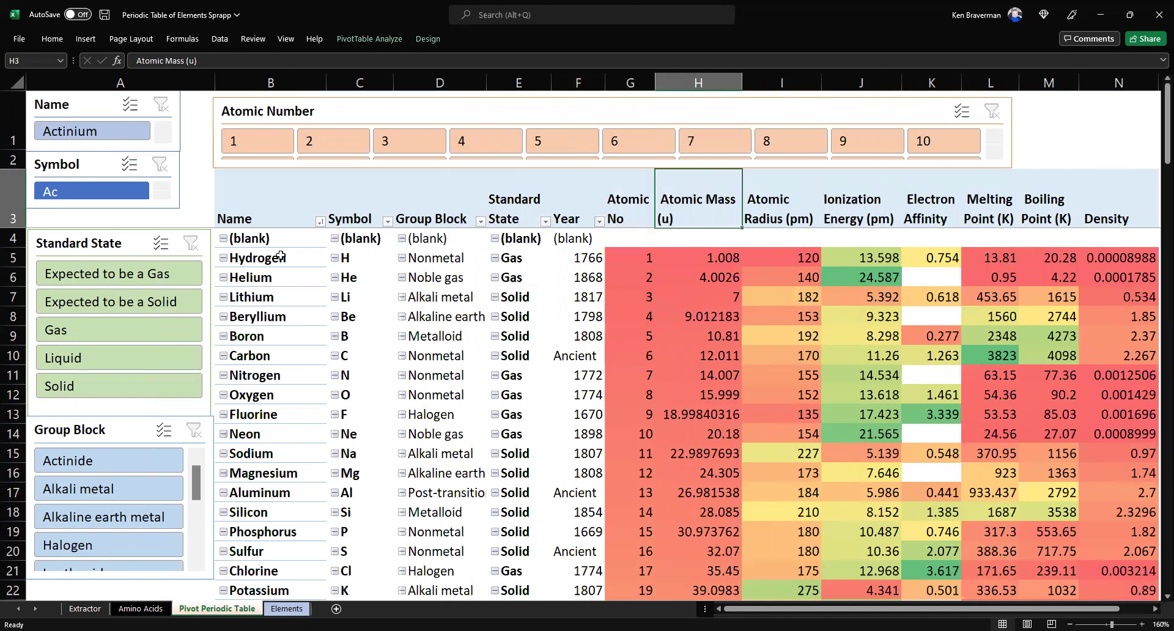
# - Switch the atomic mass sort to descending, so Oganesson at 295.216 comes first
pyautogui.click(320, 222)
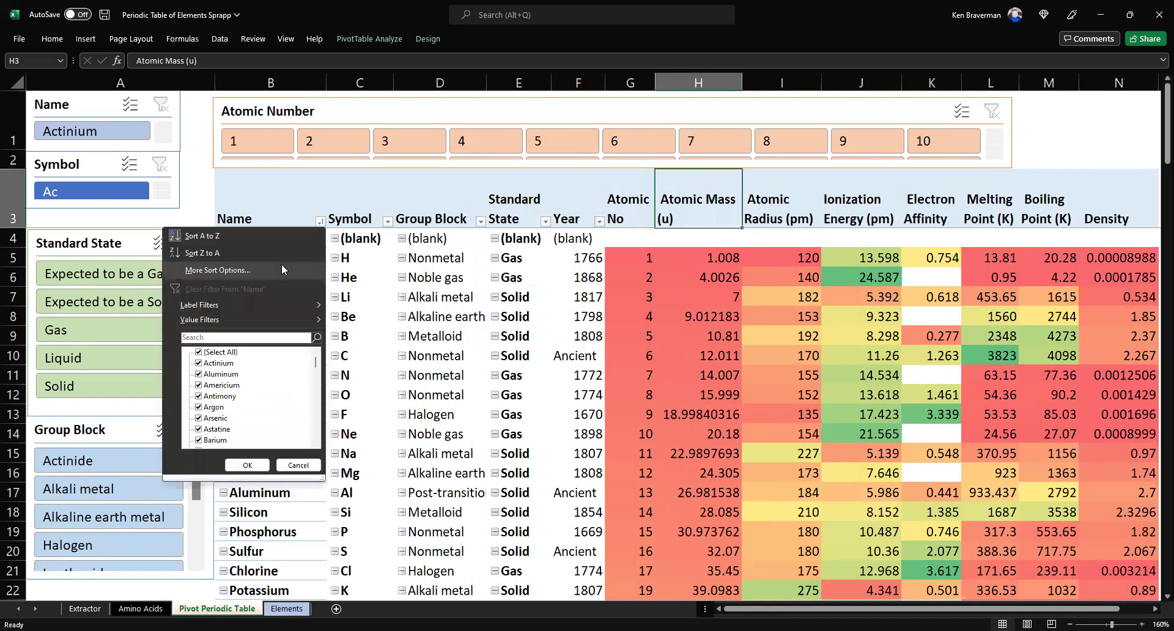
pyautogui.click(281, 270)
pyautogui.click(478, 198)
pyautogui.scroll(-2, 499, 211)
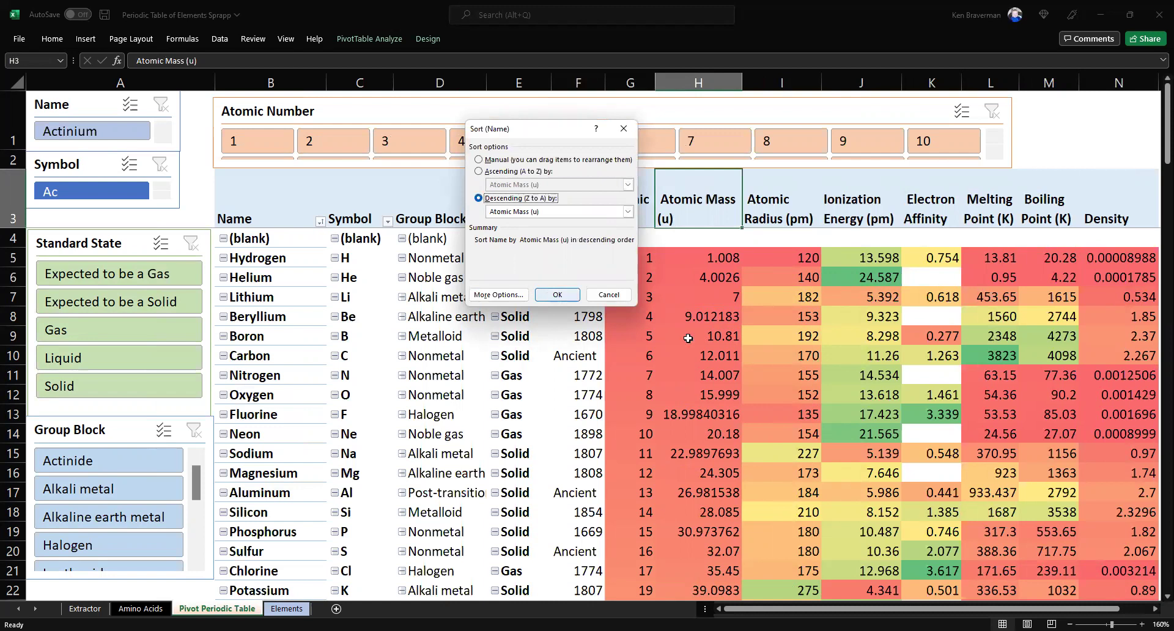
pyautogui.click(549, 296)
pyautogui.scroll(-3, 756, 392)
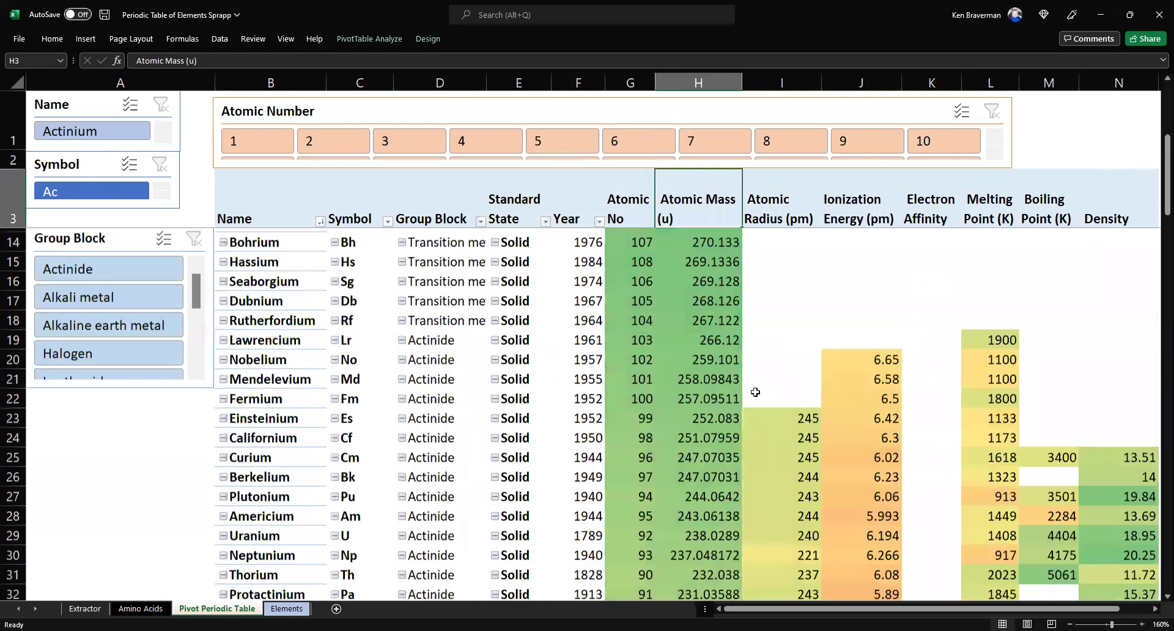
pyautogui.scroll(-1, 756, 392)
pyautogui.scroll(4, 728, 361)
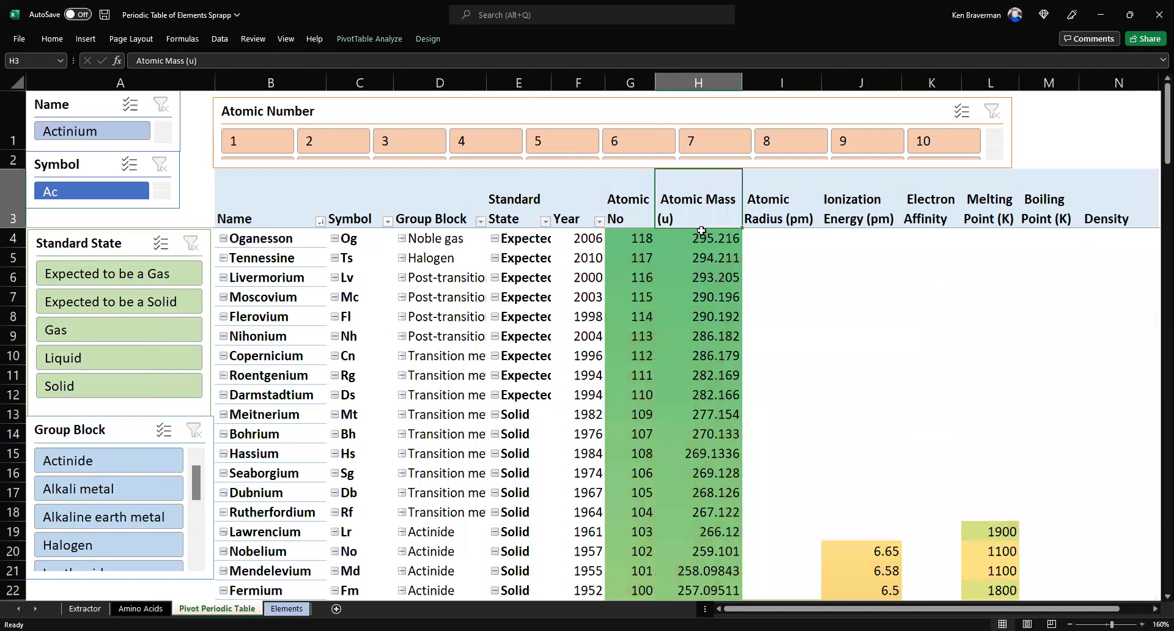
# - Sort the element names alphabetically A to Z
pyautogui.click(775, 195)
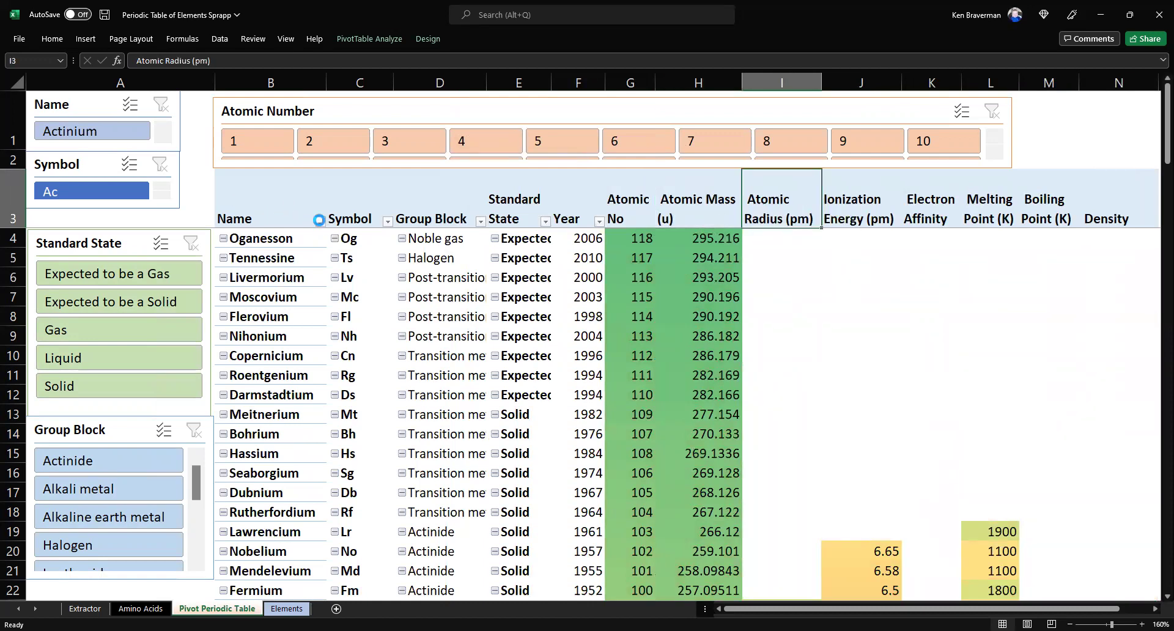
pyautogui.click(320, 221)
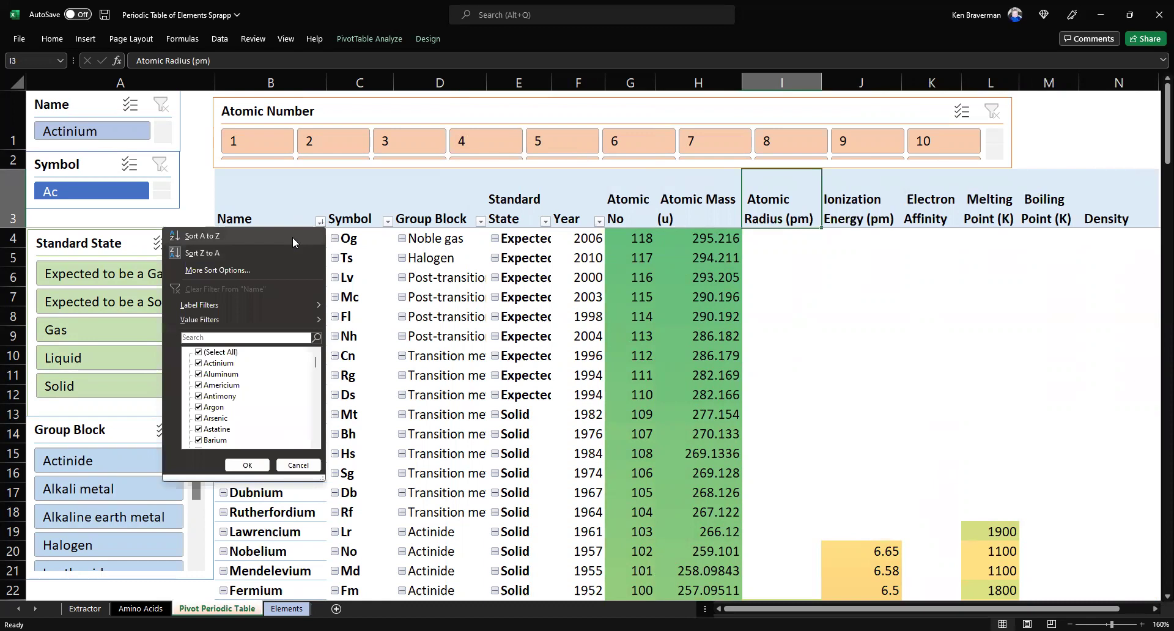
pyautogui.click(293, 236)
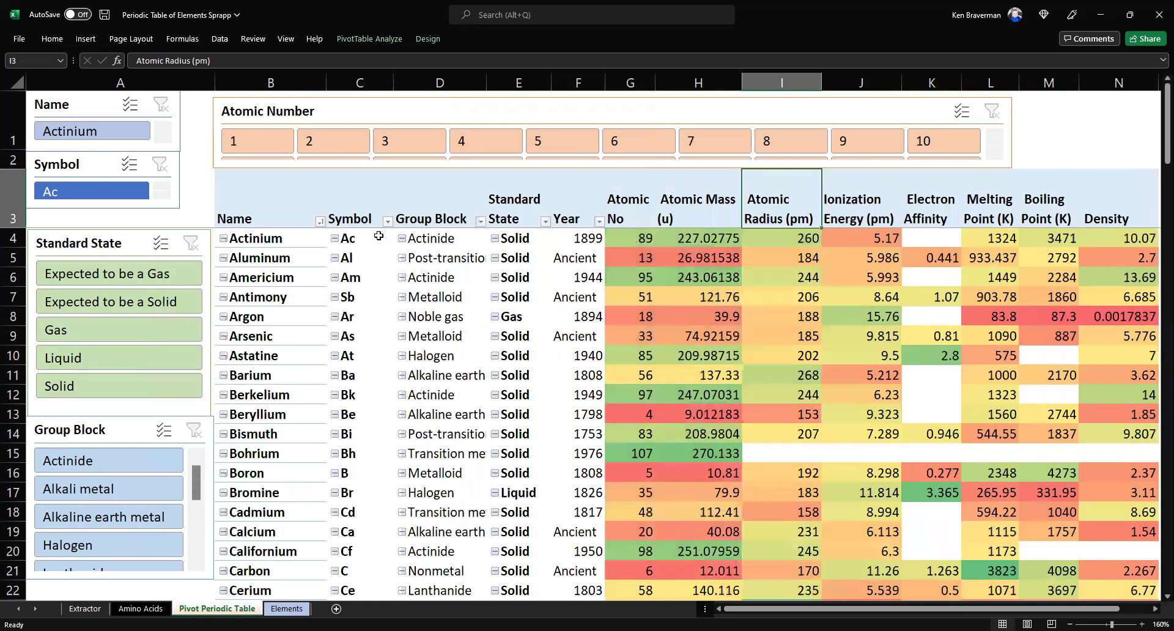
# - Sort the element names descending by Atomic Mass (u)
pyautogui.click(320, 222)
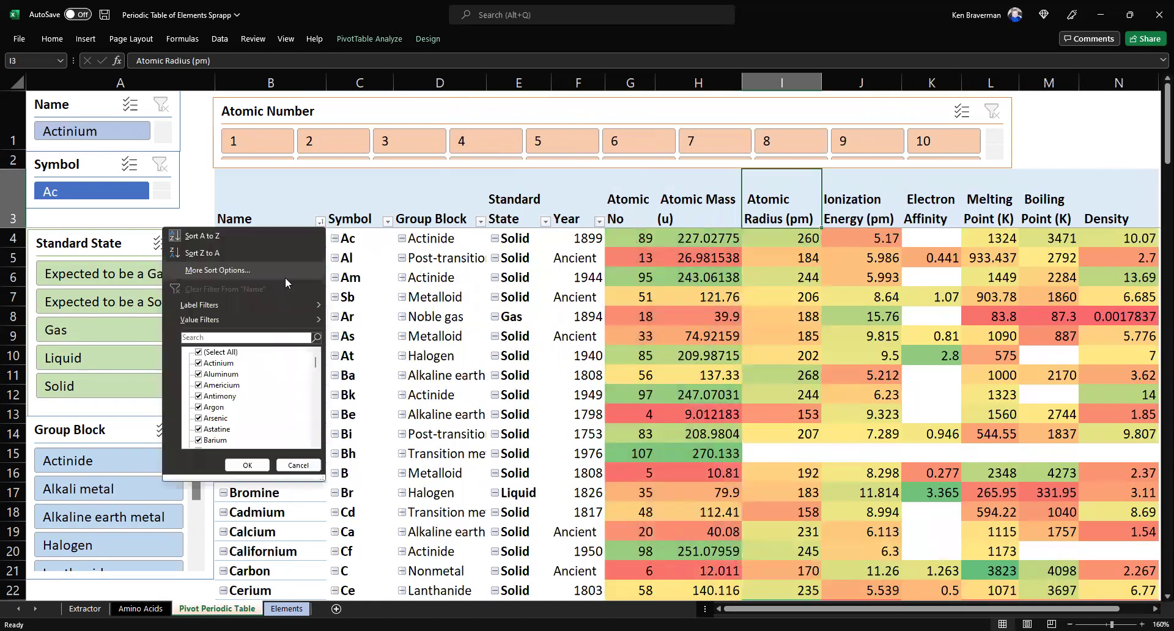
pyautogui.click(285, 277)
pyautogui.click(496, 198)
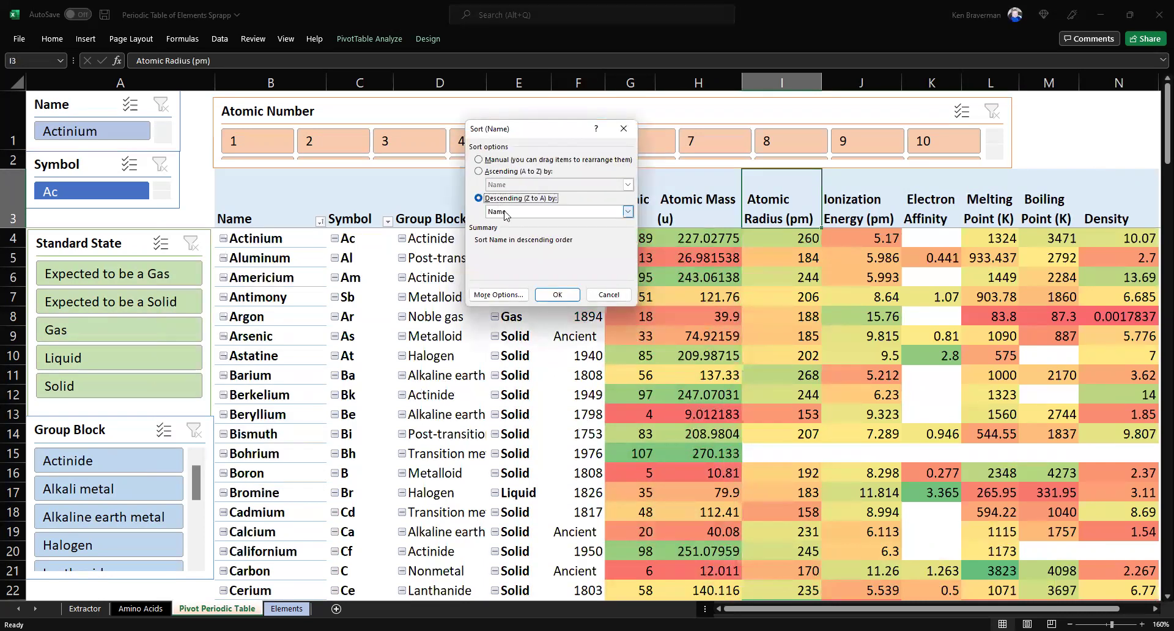
pyautogui.click(507, 213)
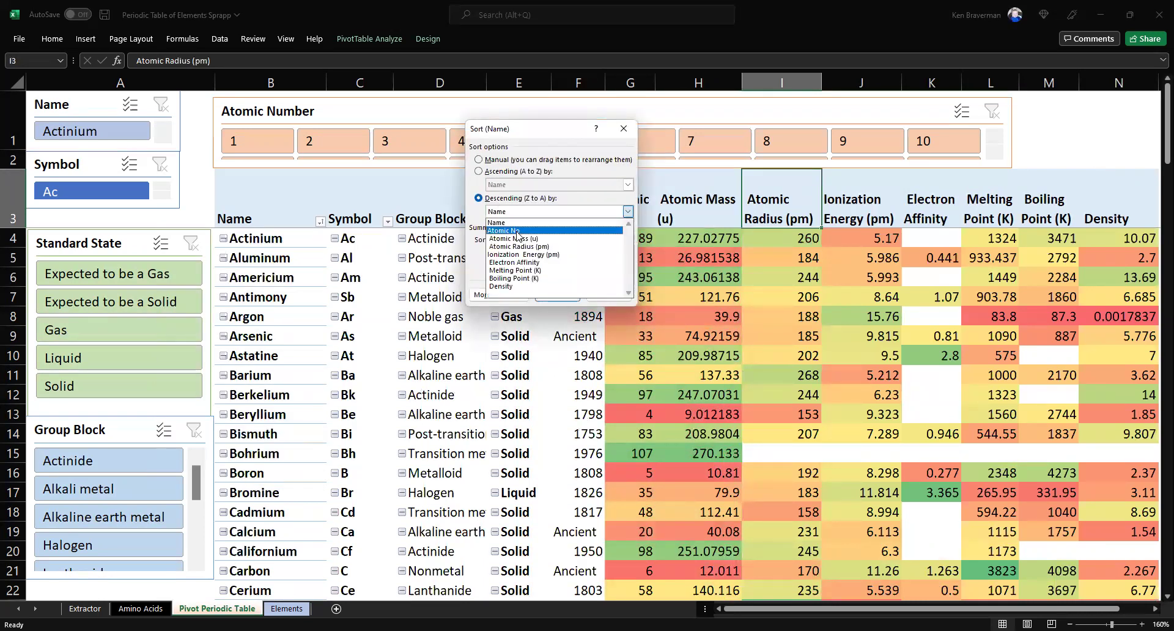
pyautogui.click(537, 273)
pyautogui.click(565, 297)
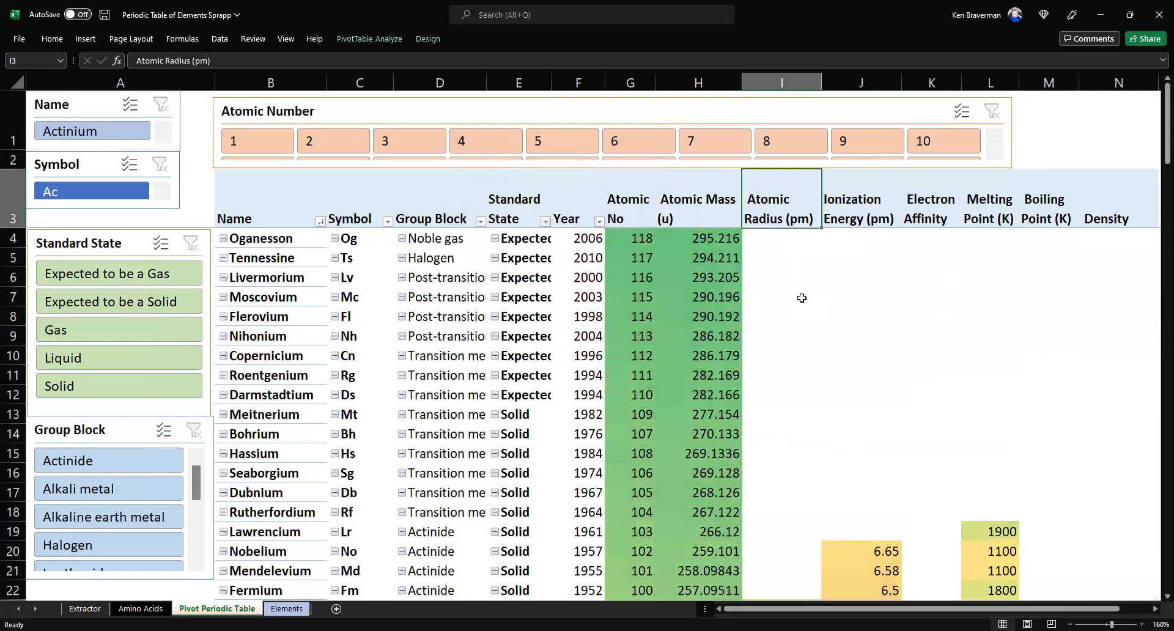
pyautogui.scroll(-6, 800, 296)
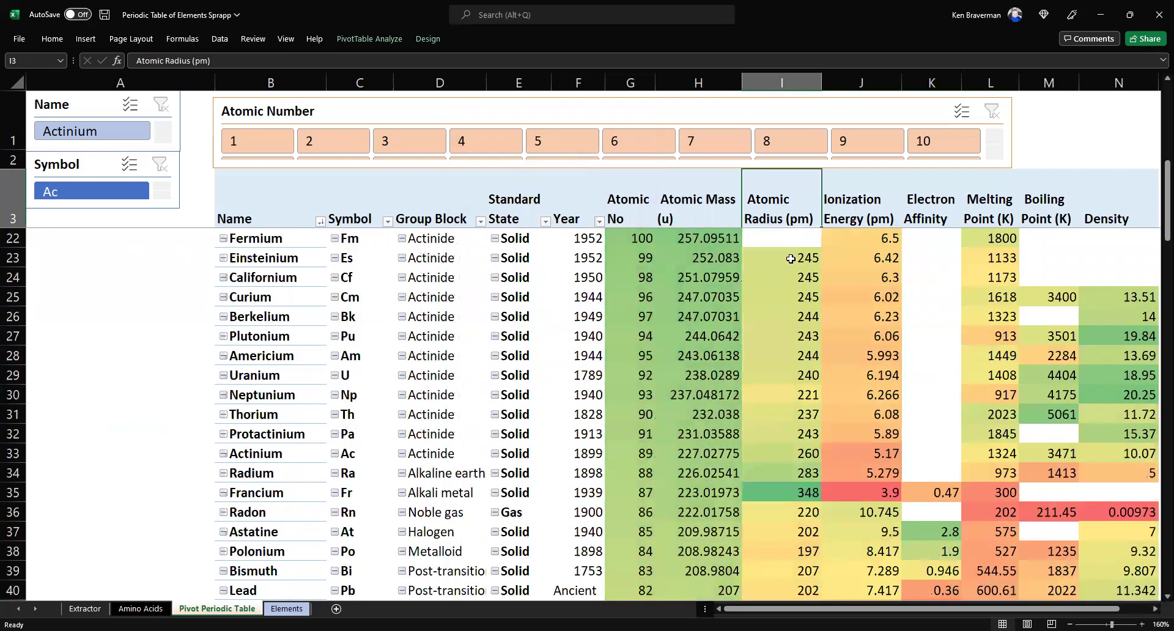
pyautogui.click(791, 259)
pyautogui.scroll(6, 685, 260)
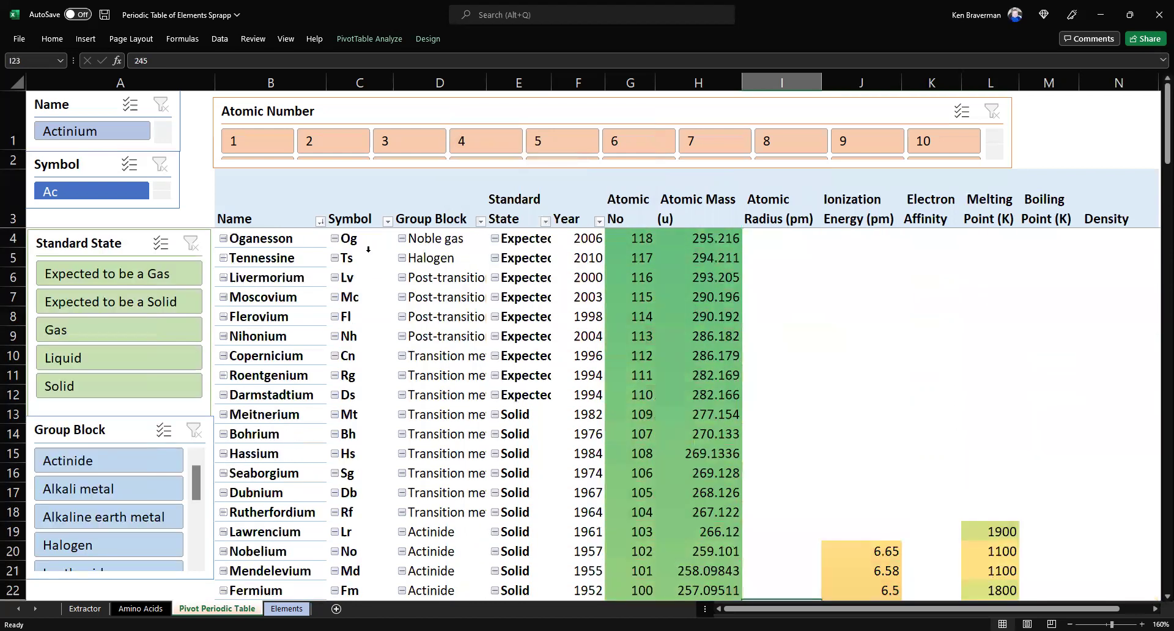
# - Re-sort ascending by Atomic Radius (pm), giving Hydrogen at 120 pm, then Fluorine at 135
pyautogui.click(320, 221)
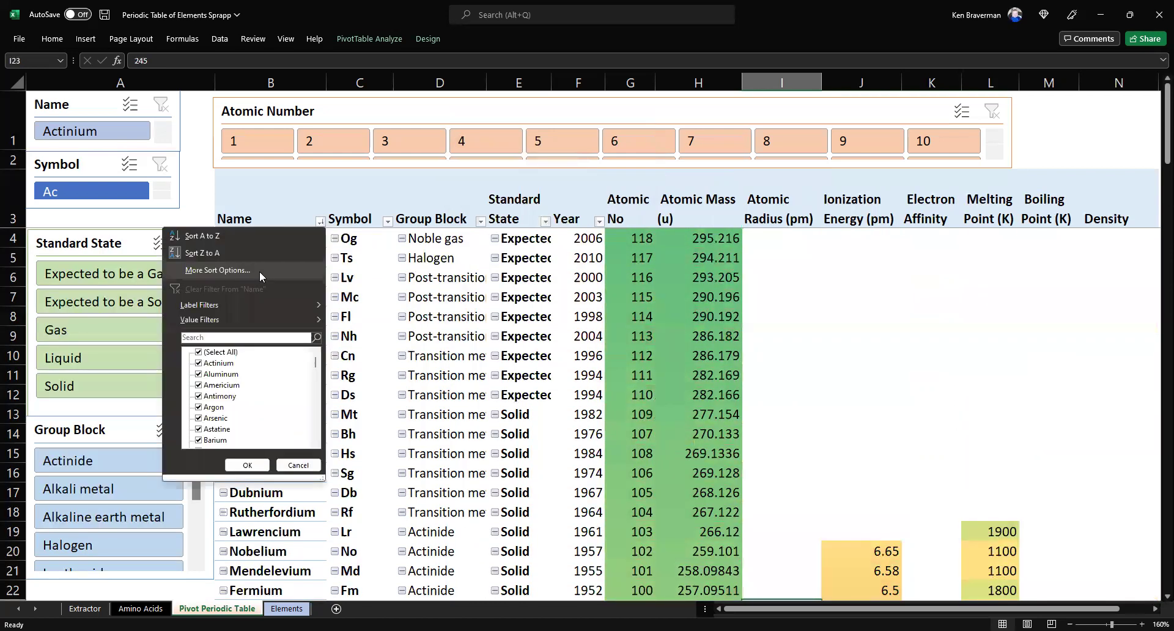
pyautogui.click(259, 270)
pyautogui.click(518, 171)
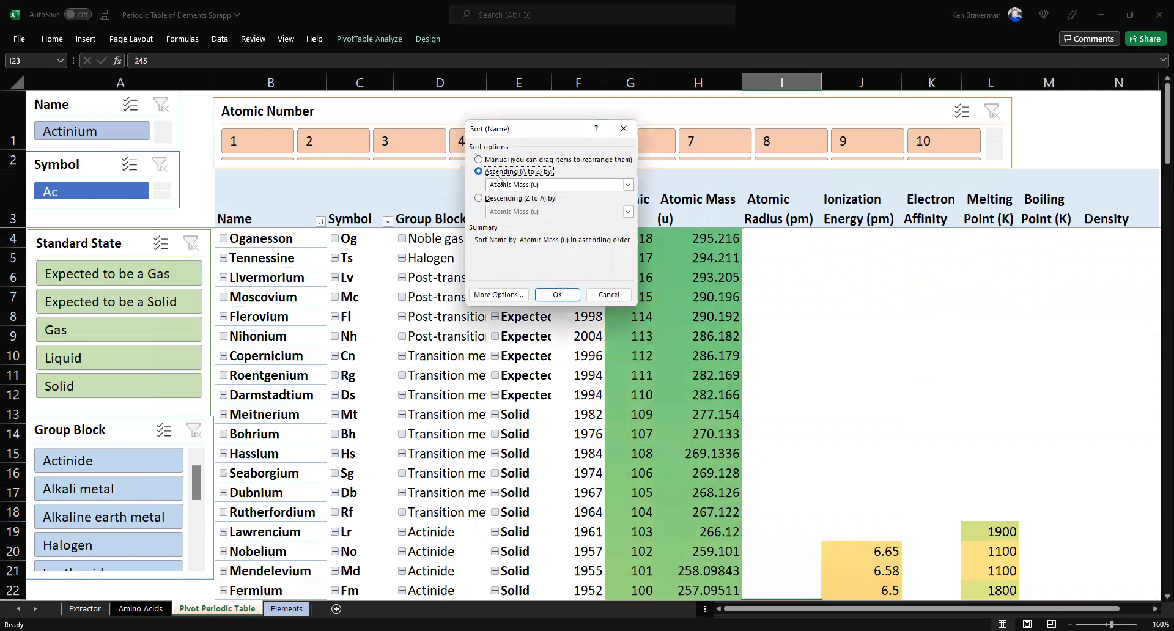
pyautogui.click(524, 185)
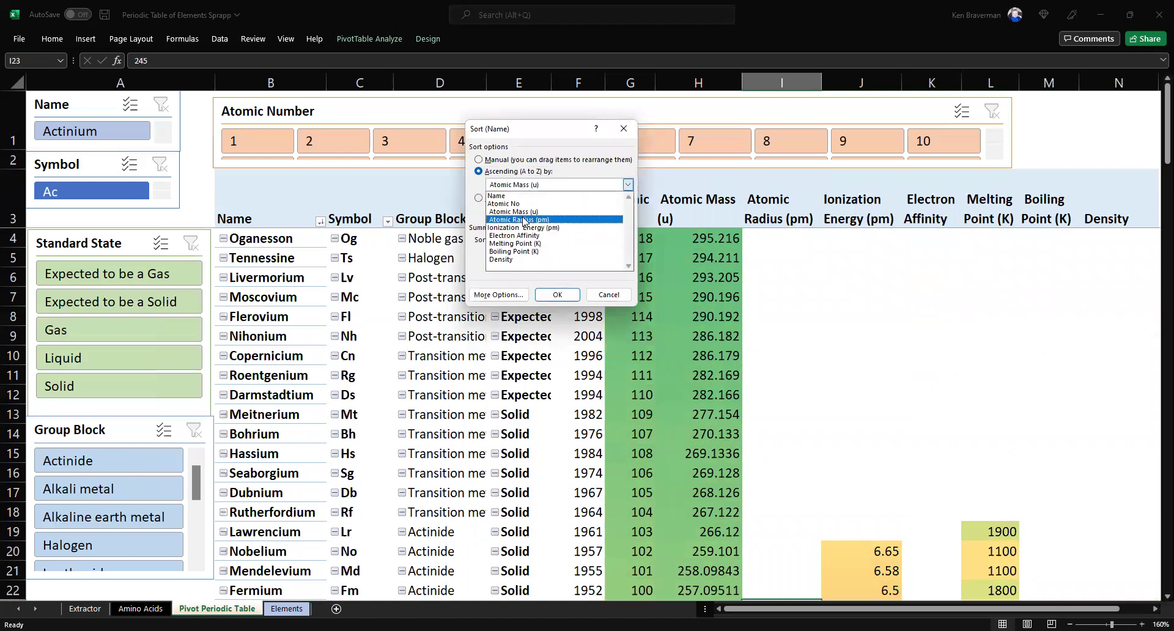
pyautogui.click(525, 223)
pyautogui.press('Return')
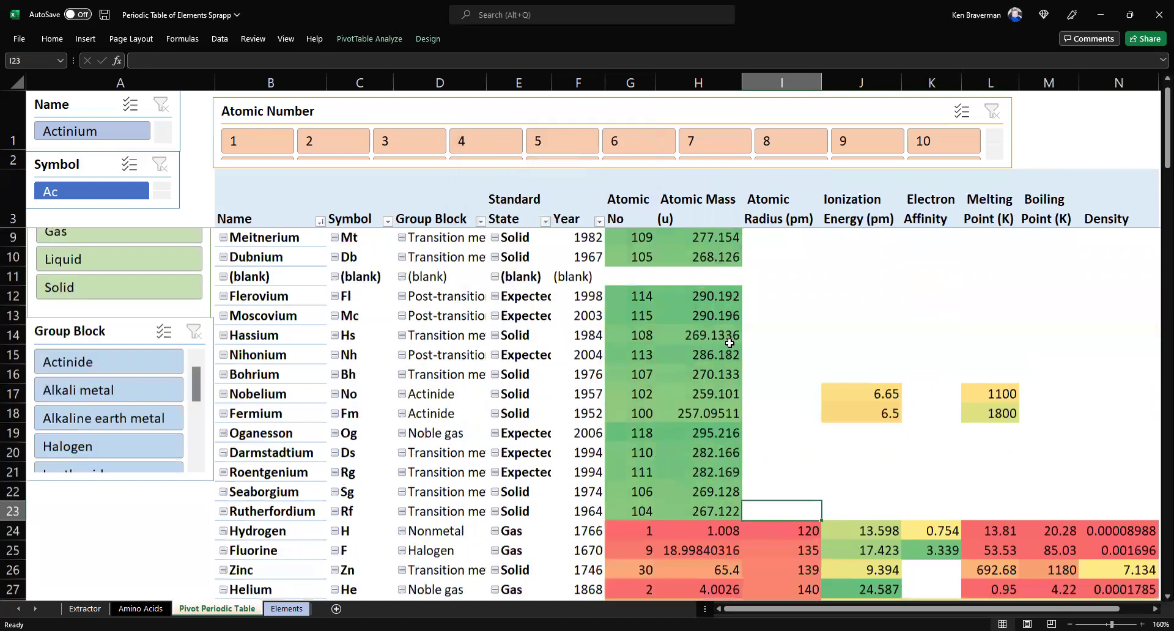
pyautogui.scroll(-4, 787, 354)
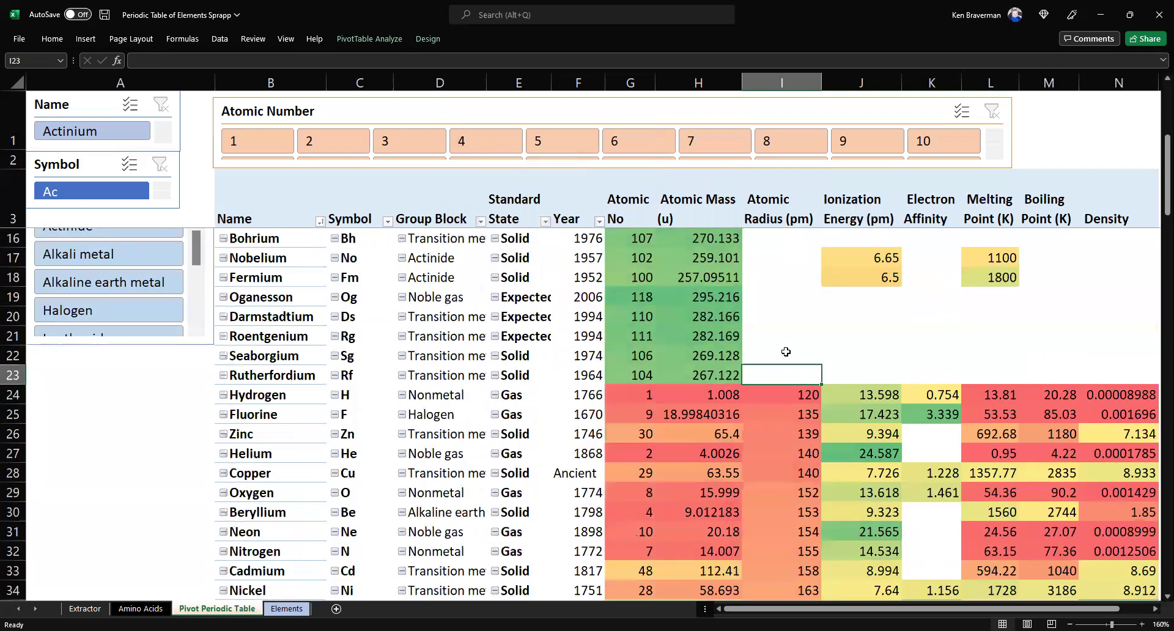
pyautogui.scroll(-2, 785, 349)
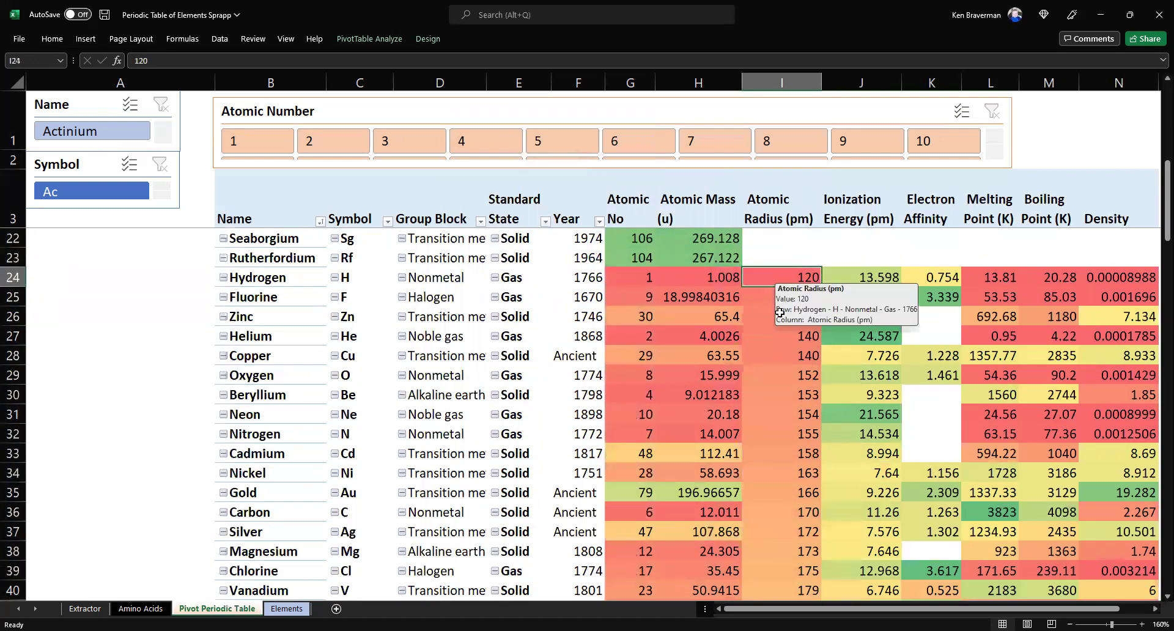
pyautogui.moveTo(780, 278); pyautogui.dragTo(778, 349)
pyautogui.scroll(2, 789, 352)
pyautogui.scroll(1, 793, 363)
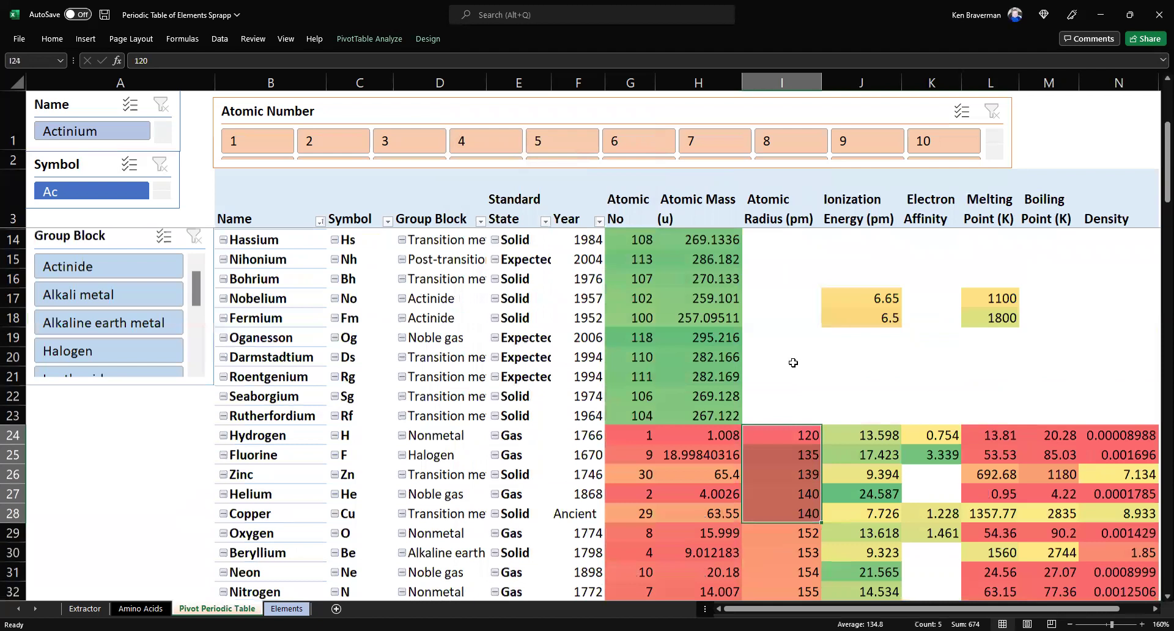
pyautogui.scroll(3, 786, 357)
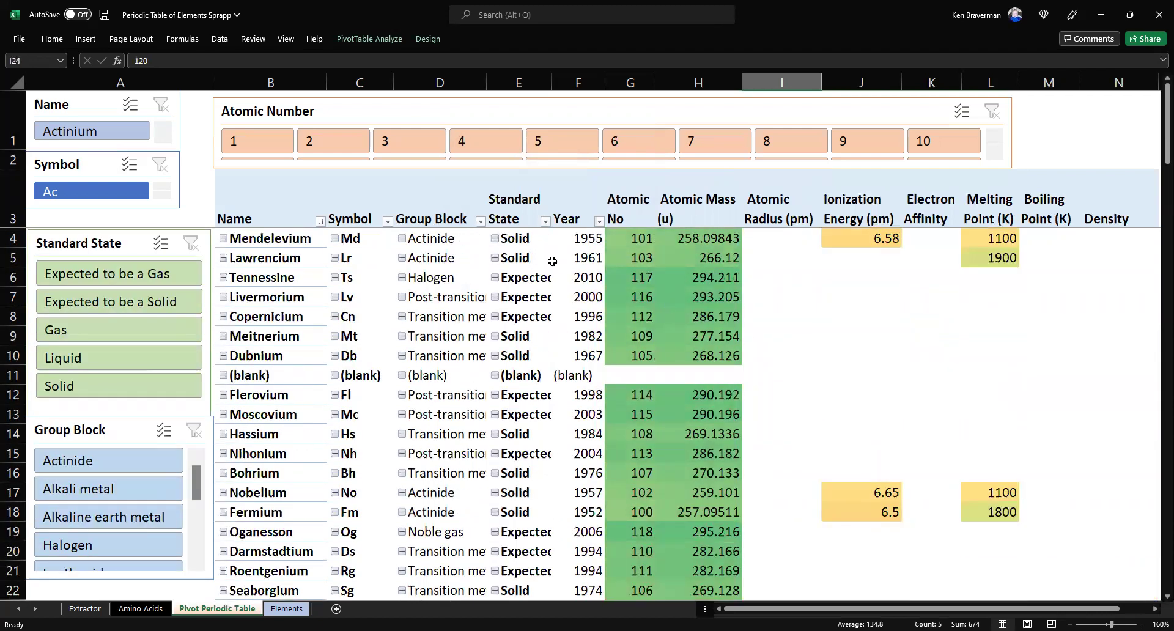
# - Sort the Name field A to Z so Actinium, Aluminum and Americium lead the list
pyautogui.click(320, 221)
pyautogui.click(302, 236)
pyautogui.scroll(-4, 327, 228)
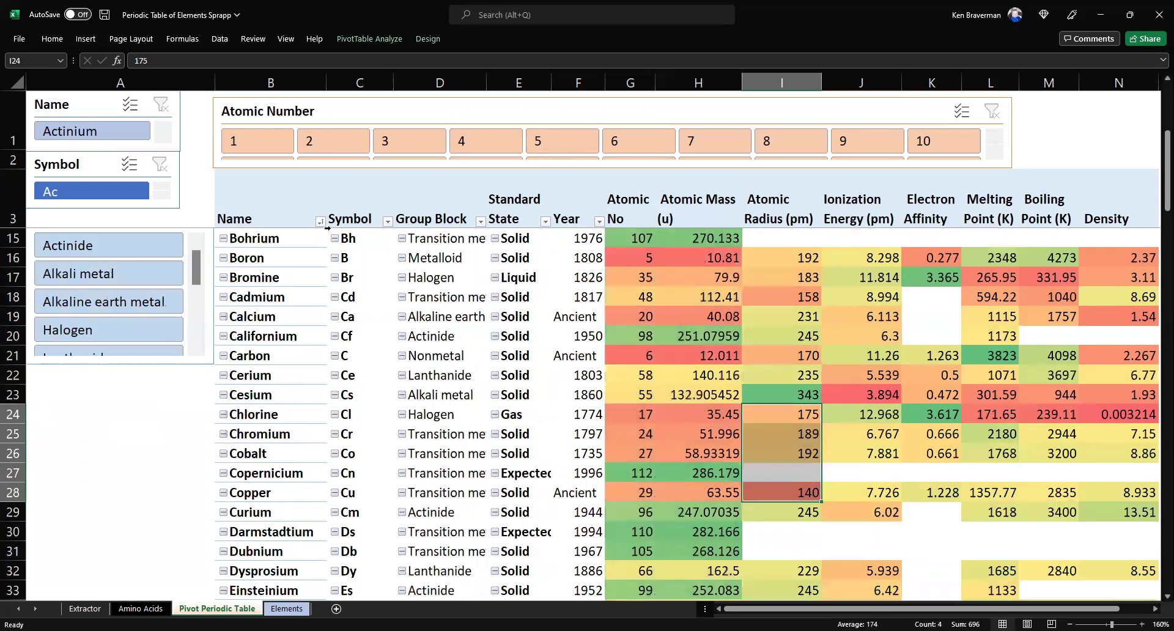
pyautogui.scroll(2, 327, 228)
pyautogui.scroll(2, 327, 228)
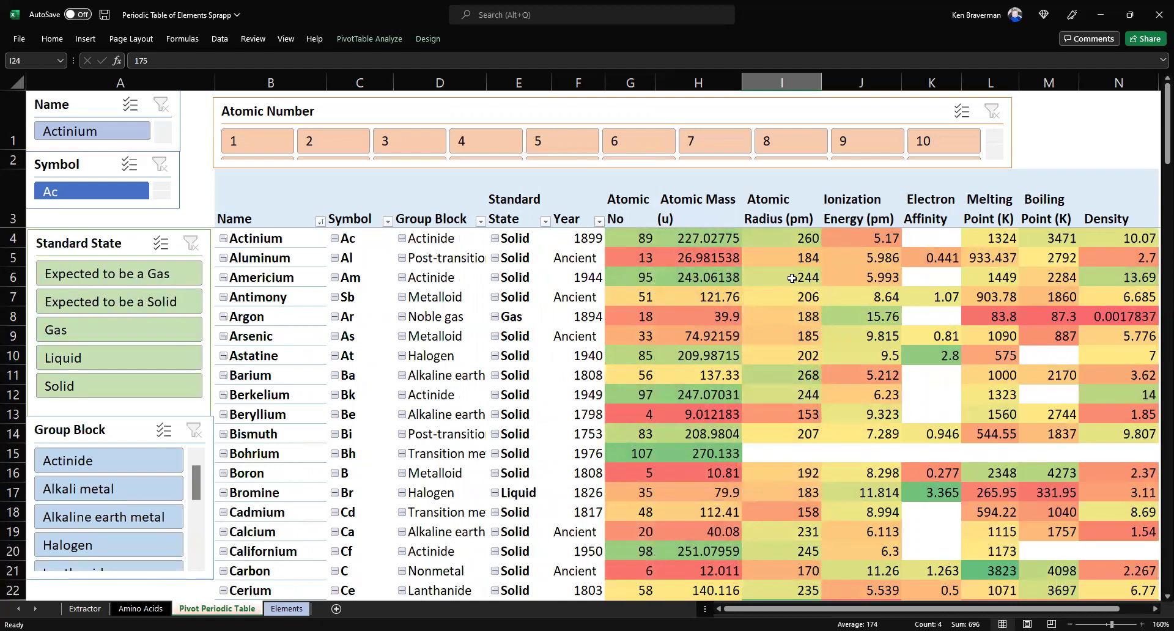
# - Open the Amino Acids sheet and scroll across to show columns I through R
pyautogui.click(138, 608)
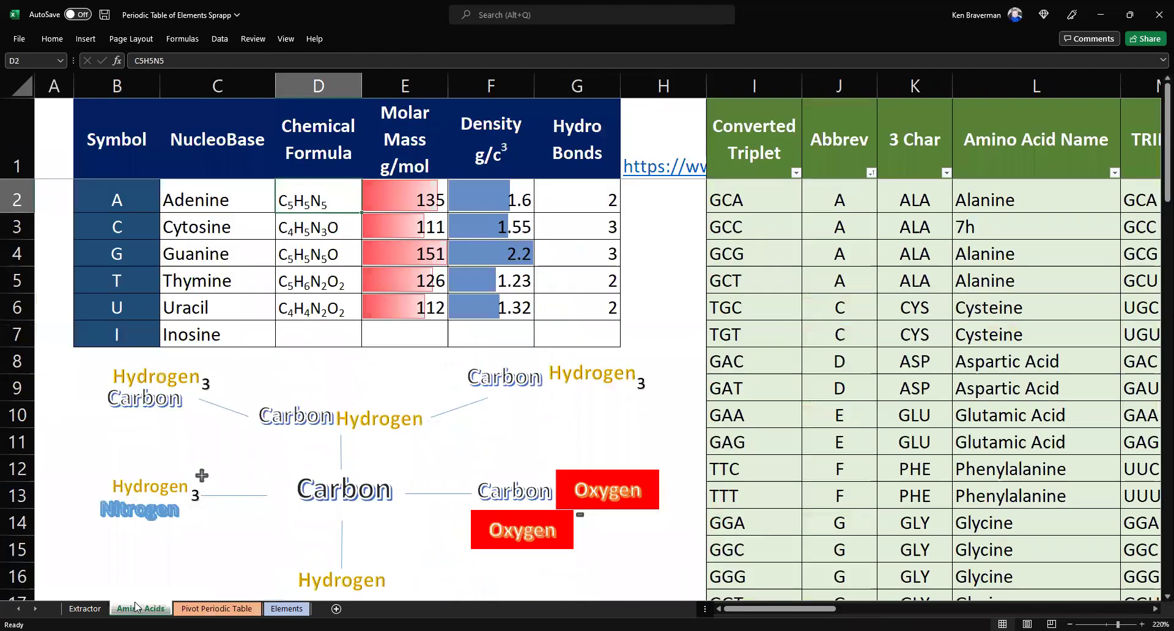
pyautogui.scroll(-1, 533, 291)
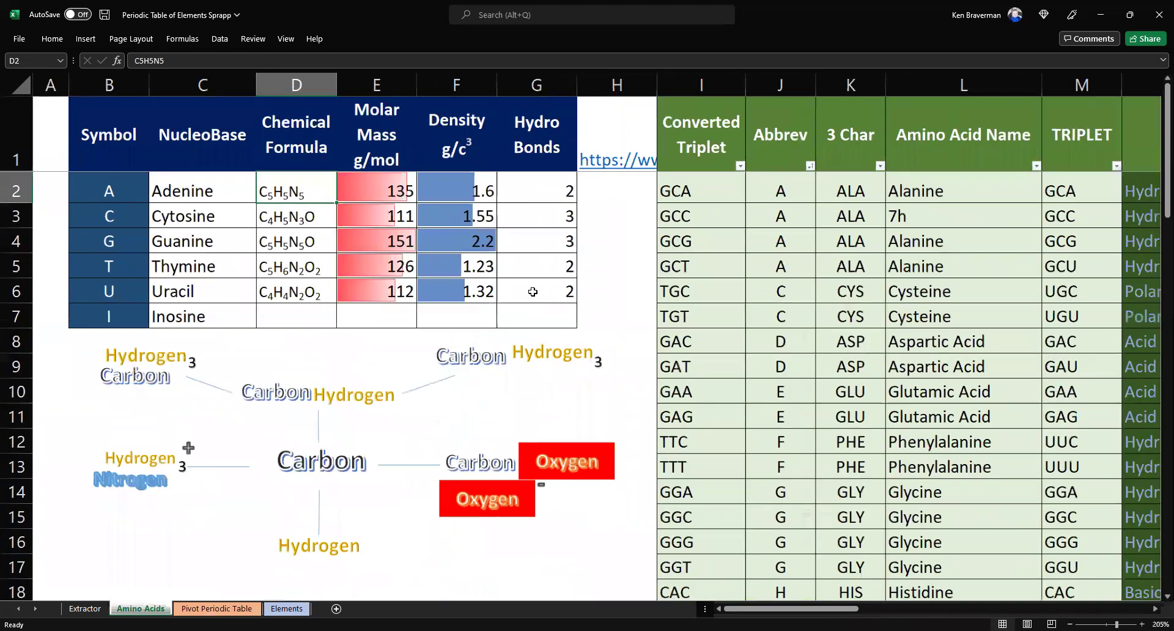
pyautogui.scroll(-3, 624, 254)
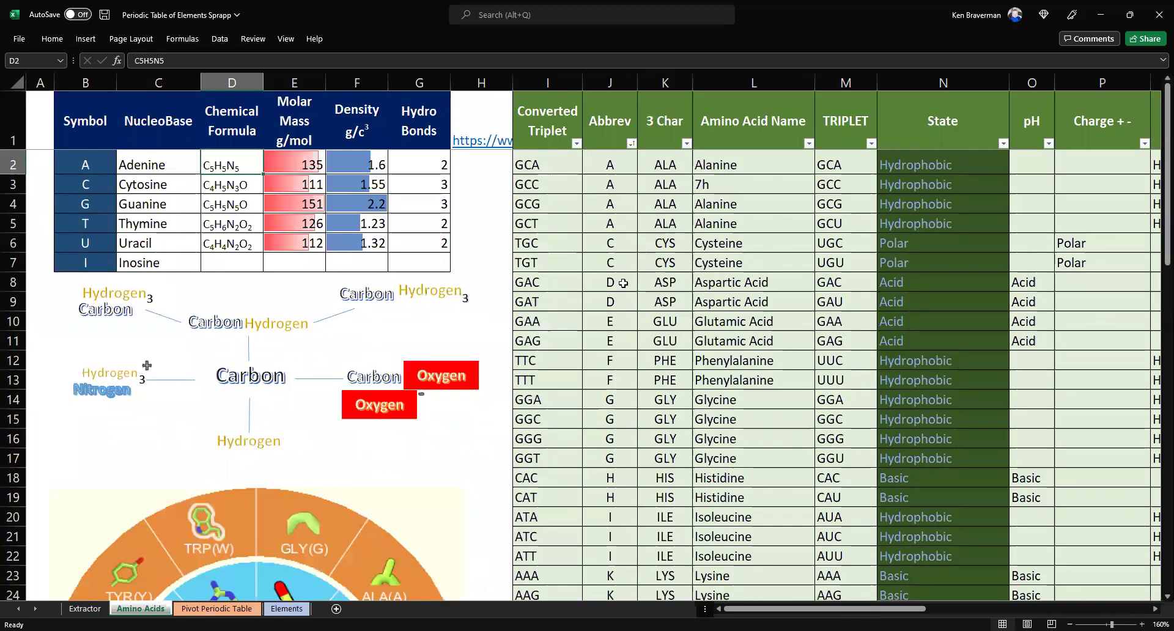
pyautogui.scroll(-1, 624, 283)
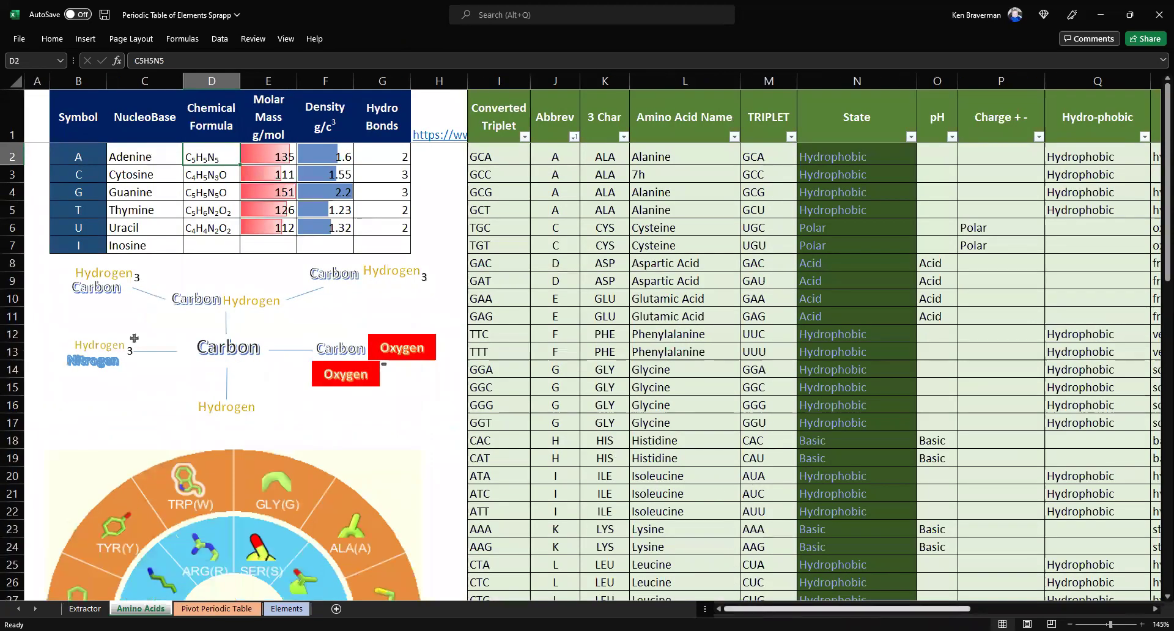
pyautogui.moveTo(764, 609); pyautogui.dragTo(822, 610)
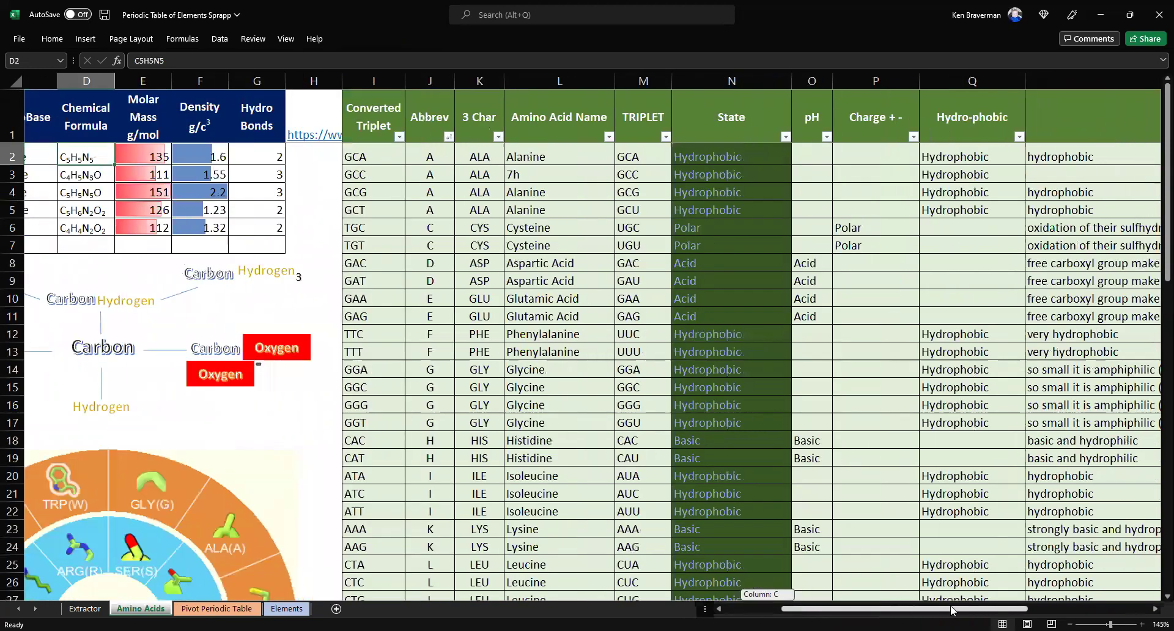
pyautogui.moveTo(951, 610); pyautogui.dragTo(953, 611)
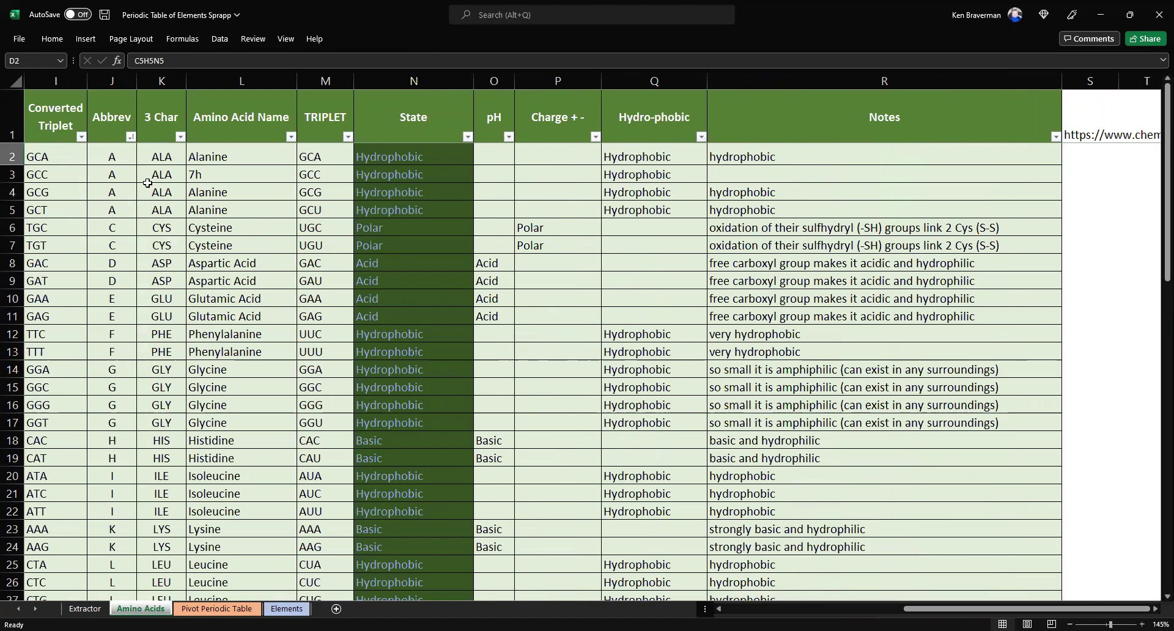
# - Select the header and first Alanine rows, then the Alanine name and GCA triplet cells
pyautogui.moveTo(56, 125); pyautogui.dragTo(433, 222)
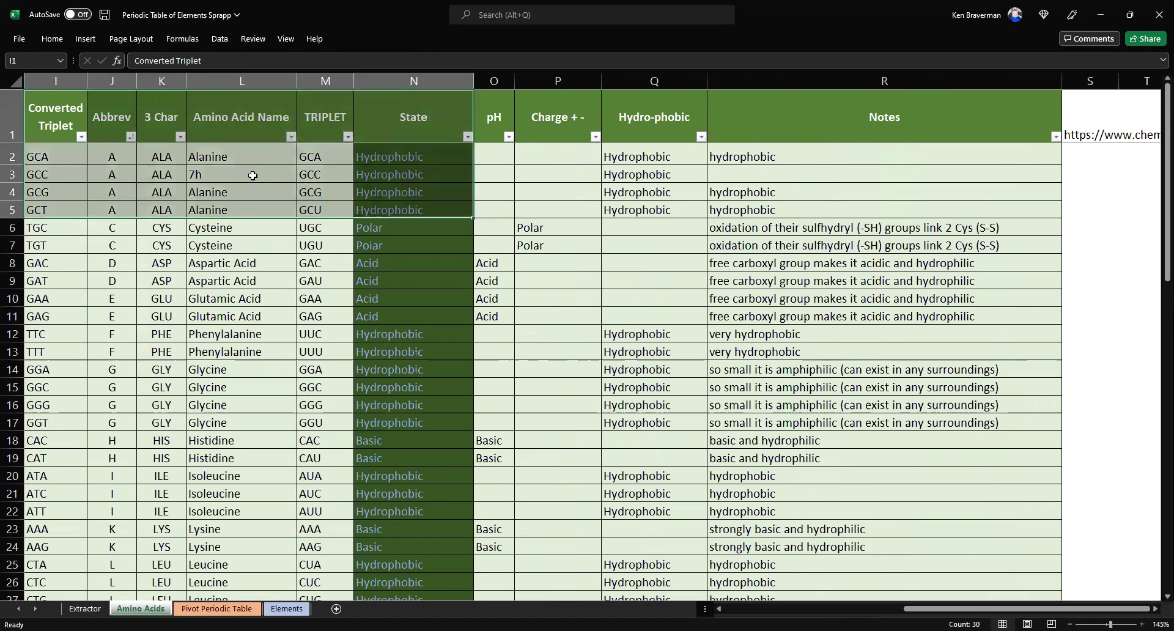
pyautogui.click(220, 150)
pyautogui.click(321, 153)
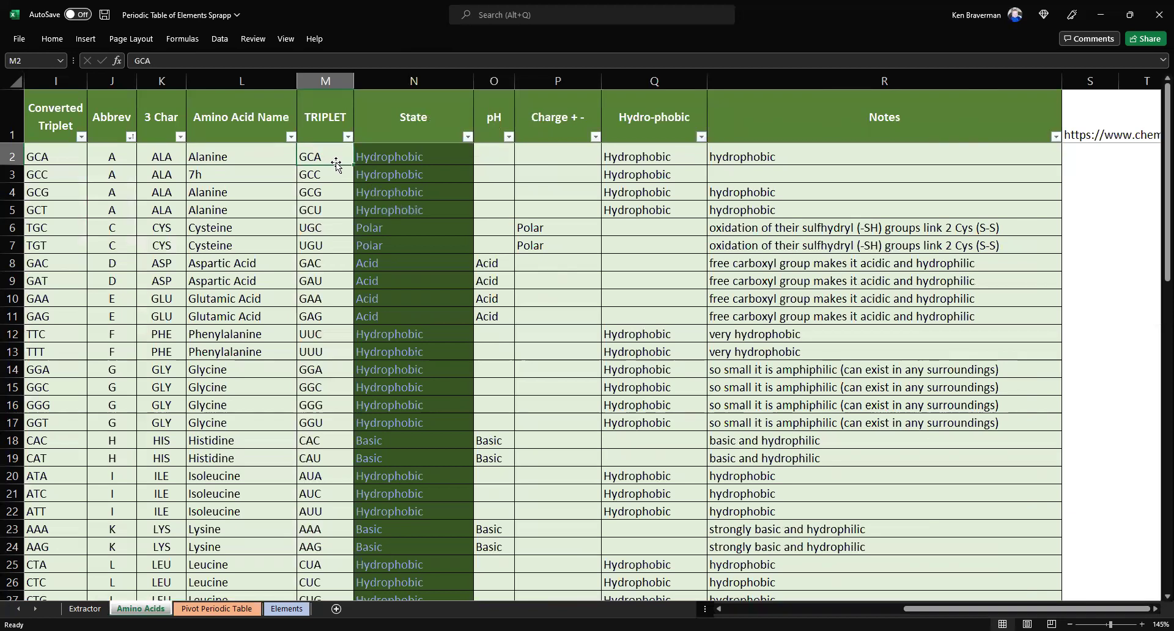
pyautogui.click(235, 152)
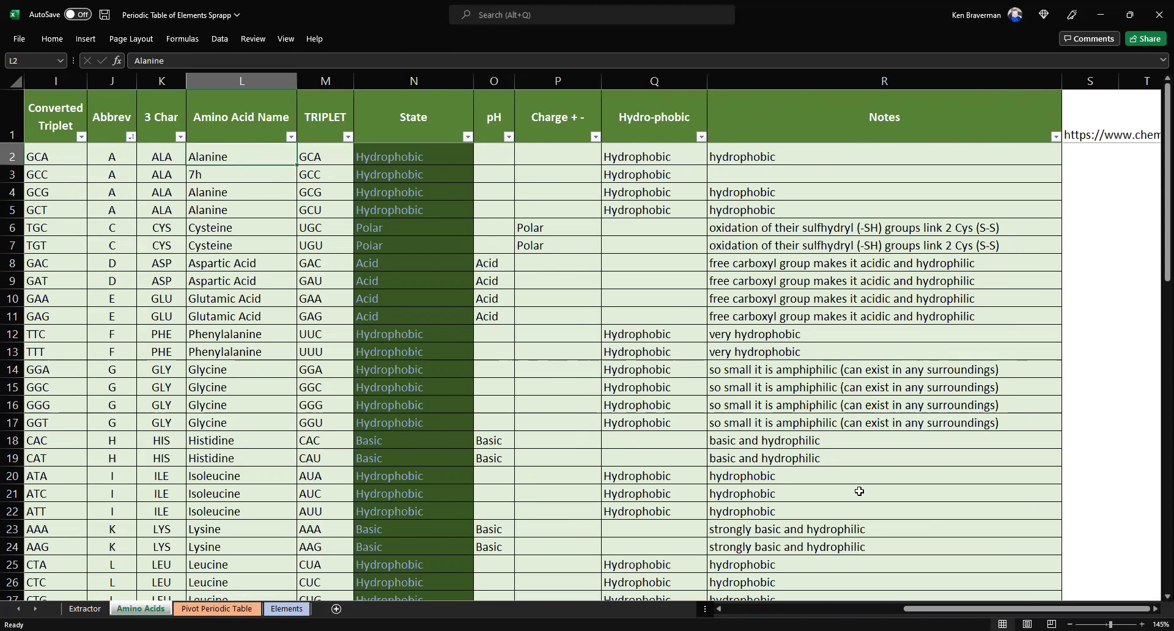
# - Inspect the nucleobase formulas in column D, such as Cytosine's C4H5N3O, alongside the Notes column
pyautogui.moveTo(944, 610); pyautogui.dragTo(868, 609)
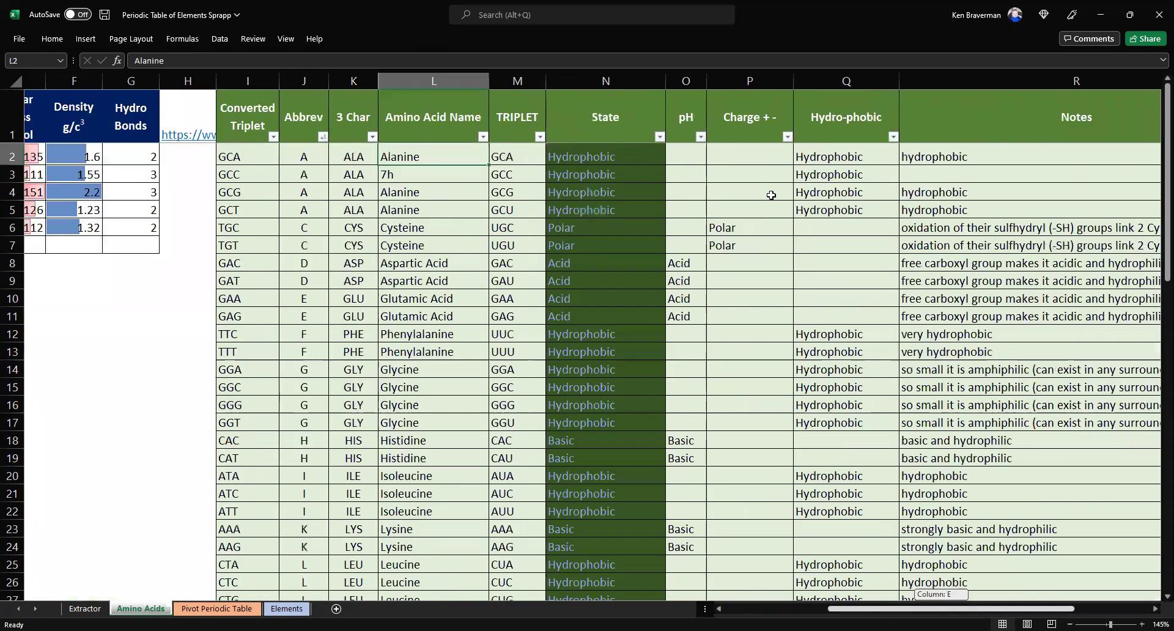
pyautogui.click(772, 156)
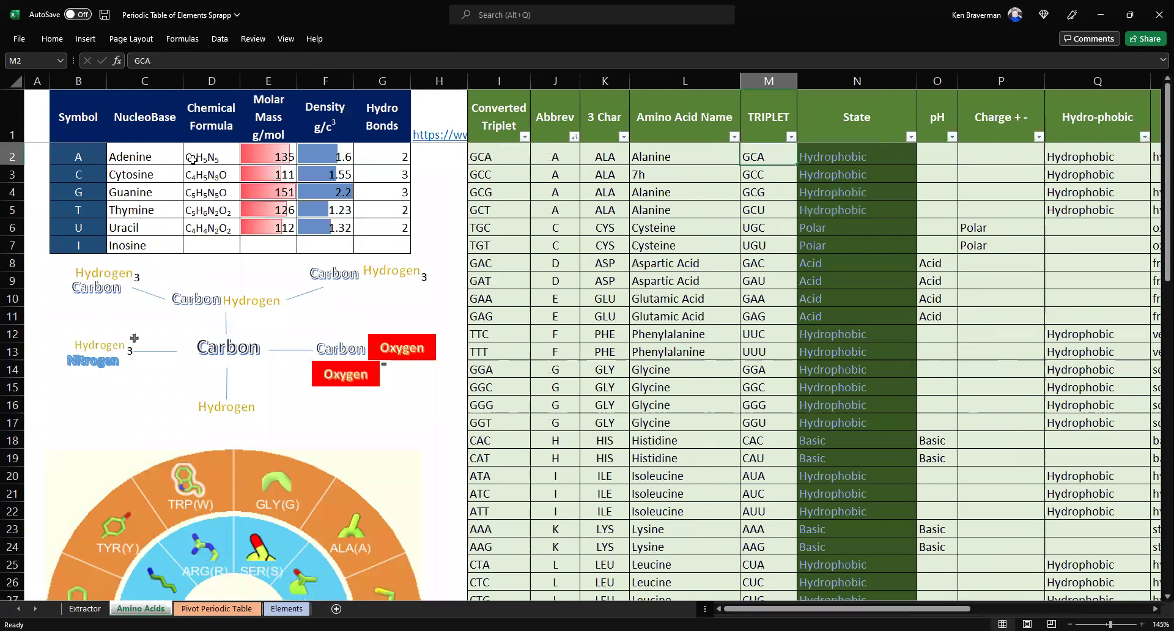
pyautogui.moveTo(192, 161); pyautogui.dragTo(189, 224)
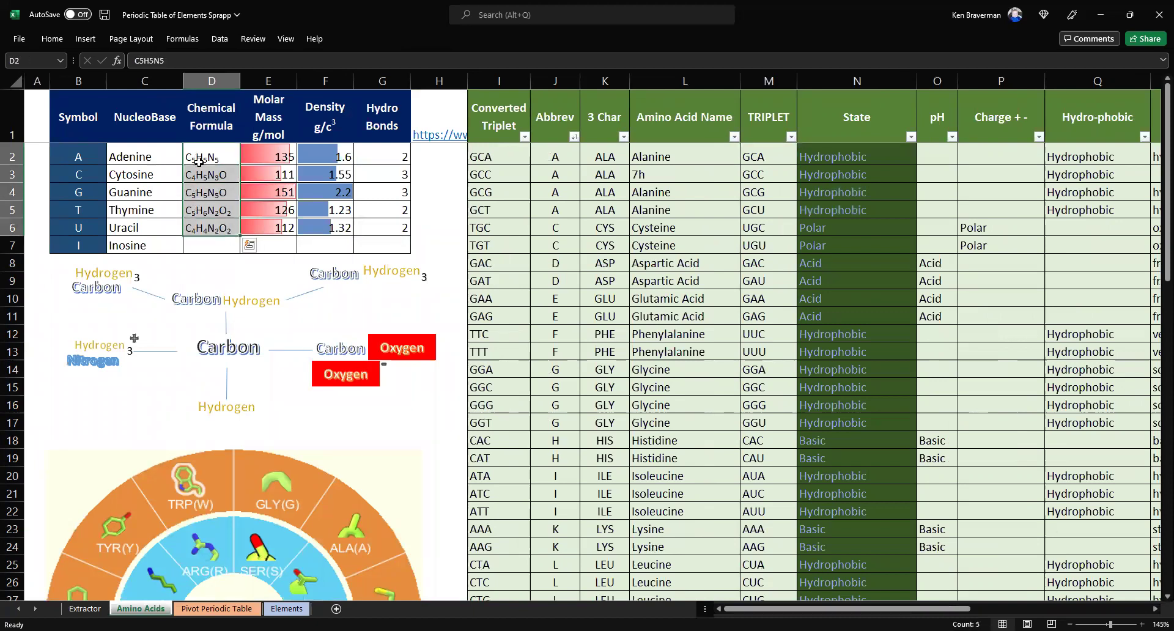
pyautogui.moveTo(198, 161); pyautogui.dragTo(202, 206)
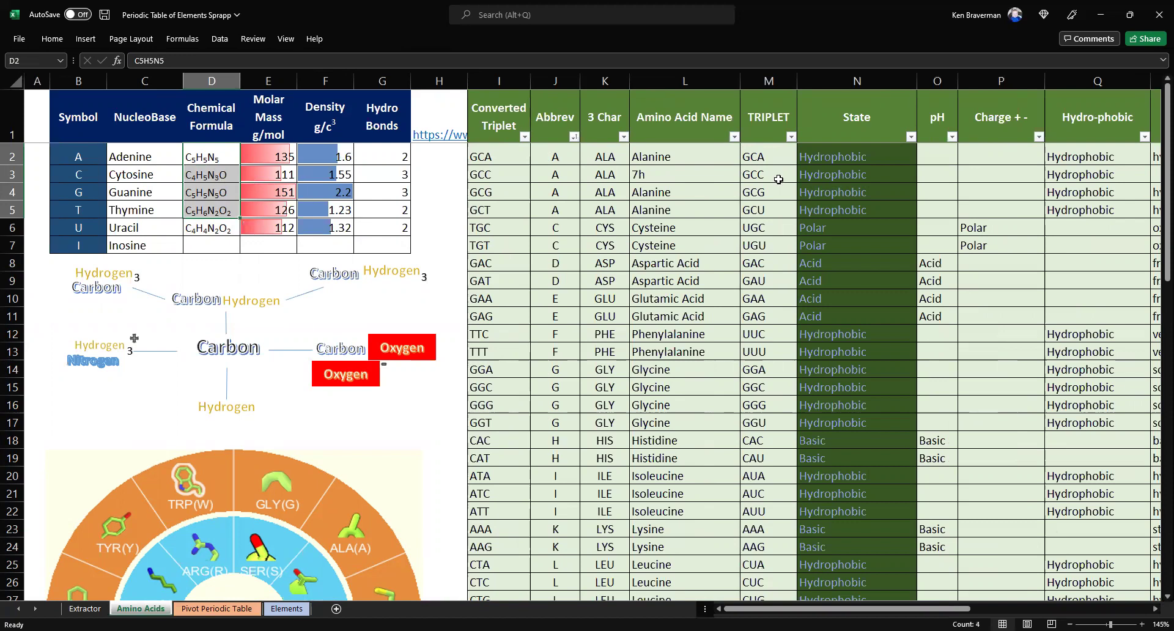
pyautogui.click(1070, 204)
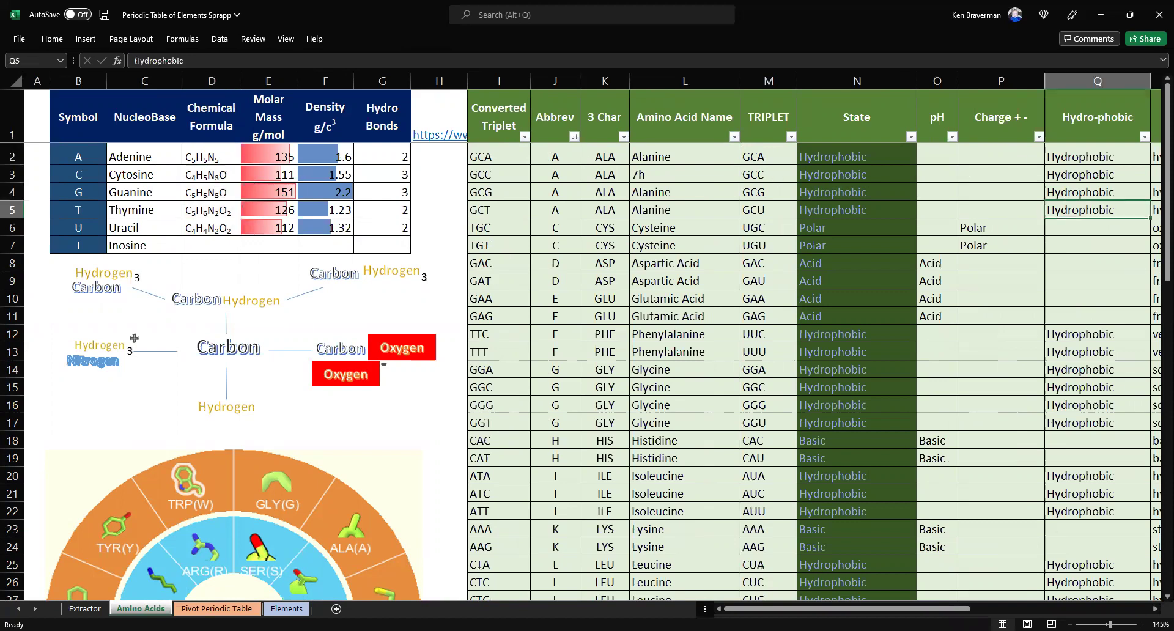
pyautogui.press('Right')
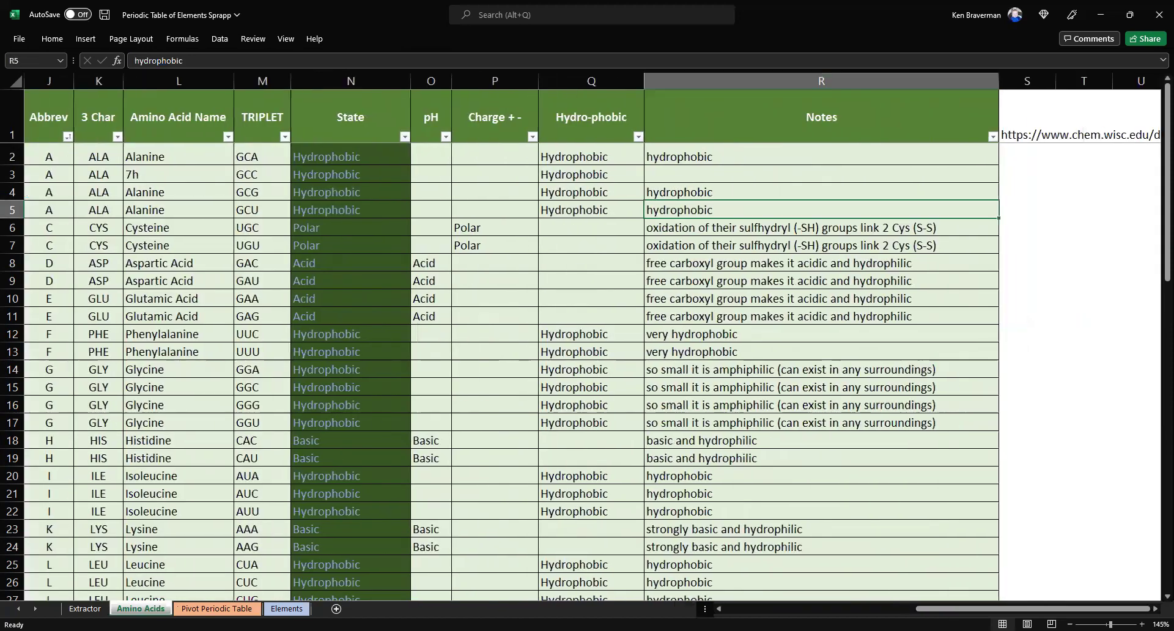
pyautogui.press('Left')
pyautogui.press('Left')
pyautogui.press('Left')
pyautogui.press('Left')
pyautogui.press('Left')
pyautogui.press('Left')
pyautogui.press('Left')
pyautogui.press('Left')
pyautogui.press('Left')
pyautogui.press('Left')
pyautogui.press('Left')
pyautogui.press('Left')
pyautogui.press('Left')
pyautogui.press('Left')
pyautogui.press('Left')
pyautogui.press('Left')
pyautogui.press('Left')
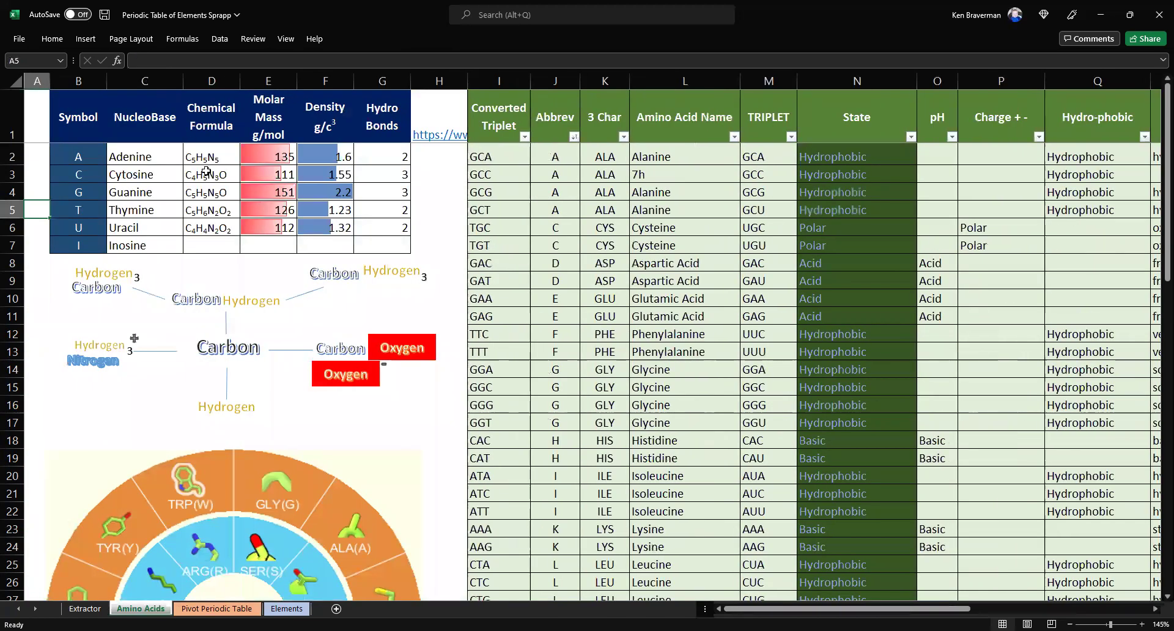
pyautogui.moveTo(207, 173); pyautogui.dragTo(211, 217)
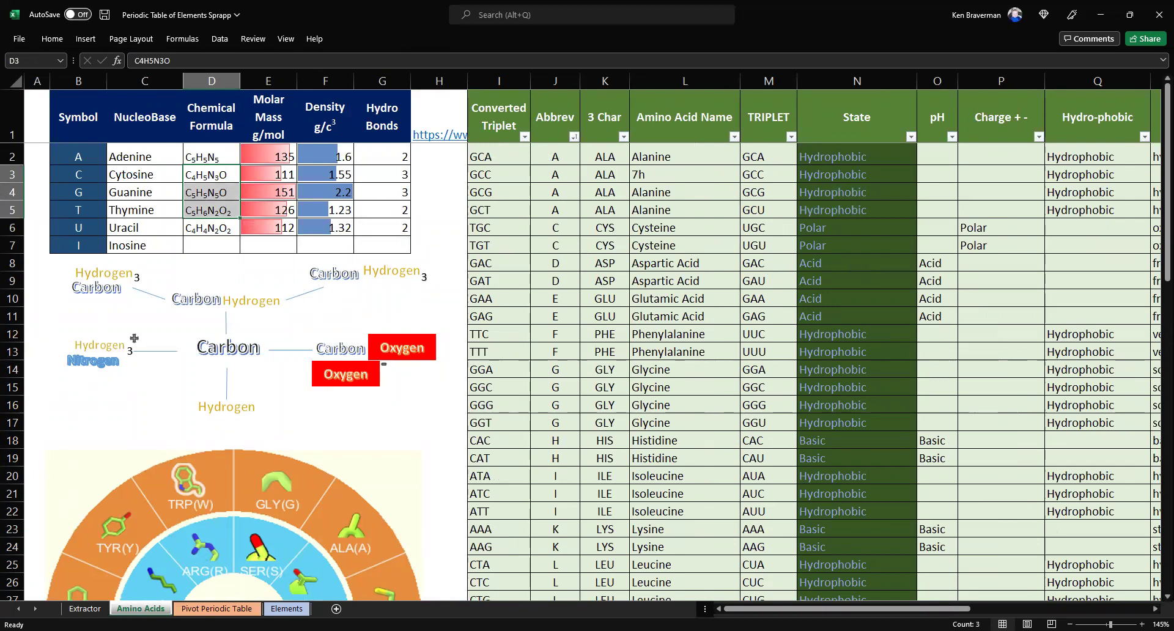
# - In Chrome, open the Amino Acids reference page and view Alanine's structure image
pyautogui.hotkey('alt', 'Tab')
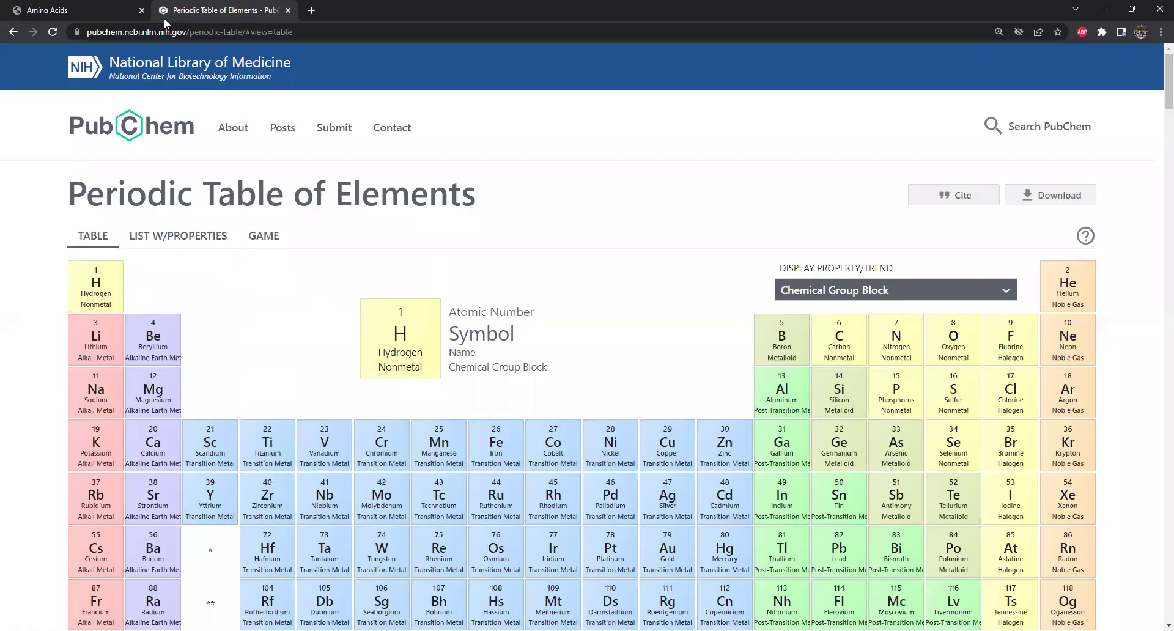
pyautogui.click(119, 17)
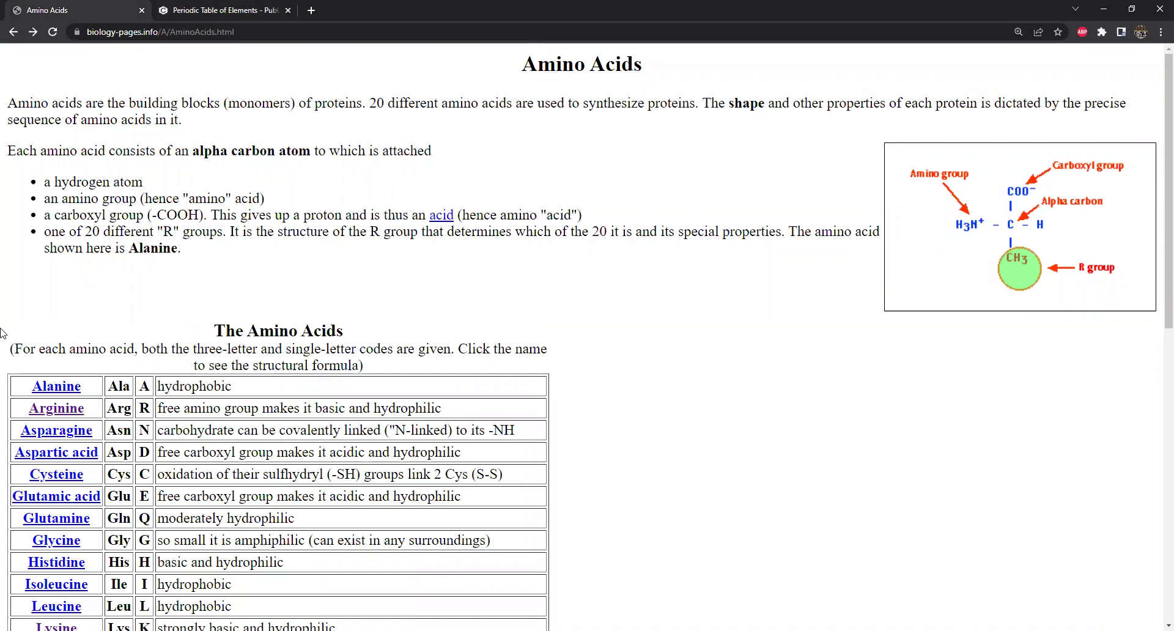
pyautogui.click(60, 388)
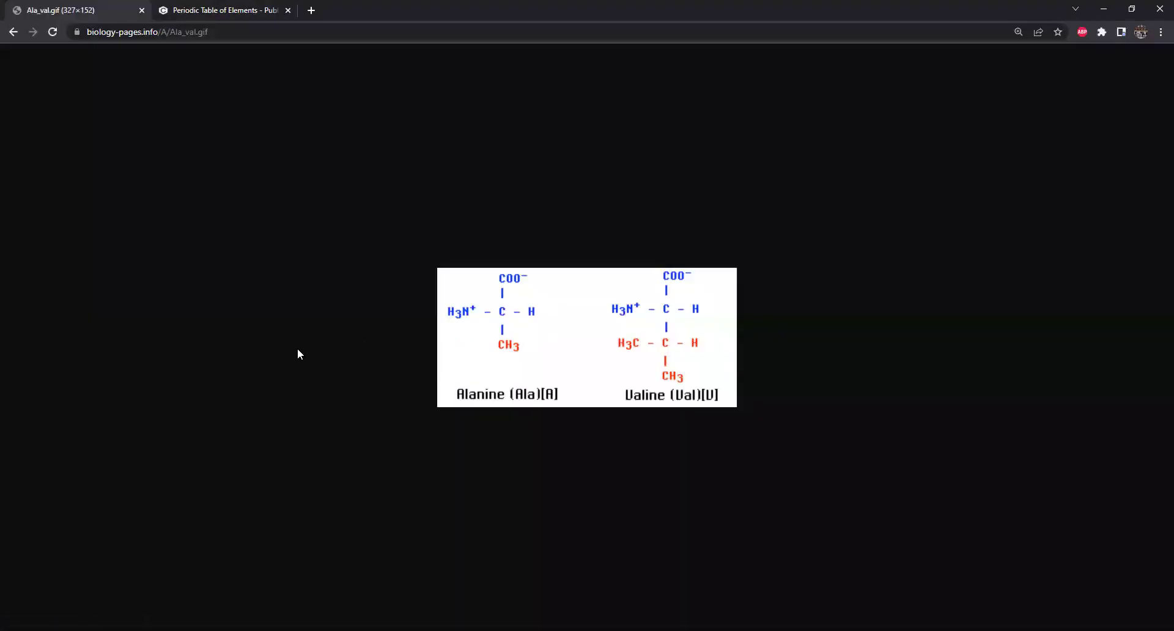
pyautogui.click(13, 32)
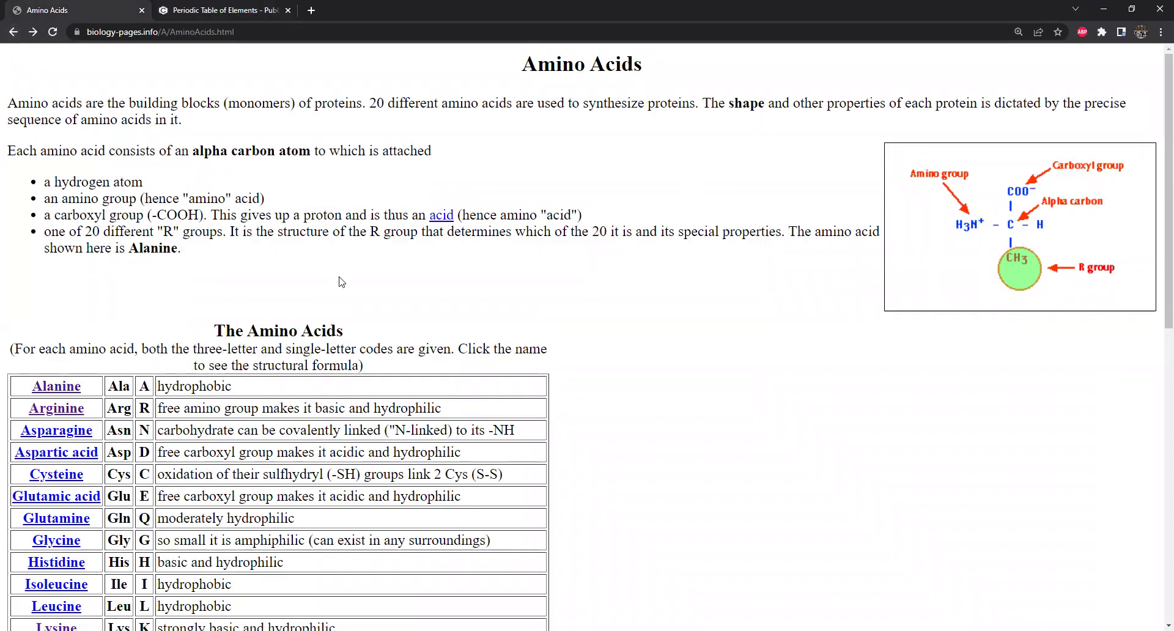
# - Scroll through the amino acids table, jump back to the top, and return to Excel
pyautogui.scroll(-2, 338, 285)
pyautogui.scroll(1, 338, 284)
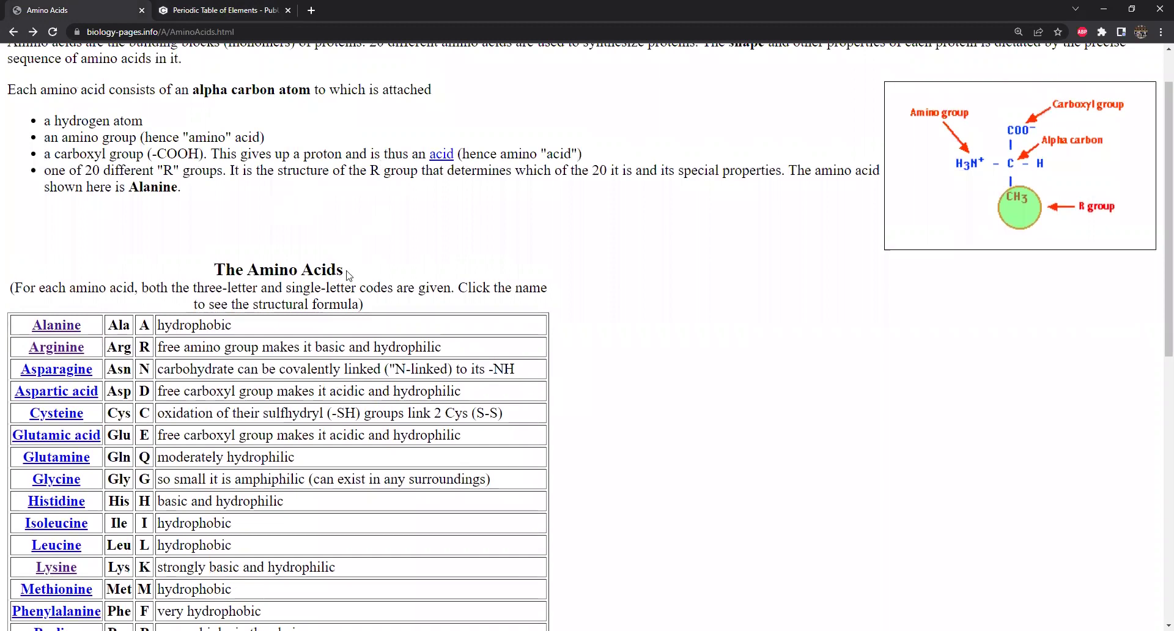
pyautogui.scroll(-2, 349, 275)
pyautogui.scroll(-5, 220, 412)
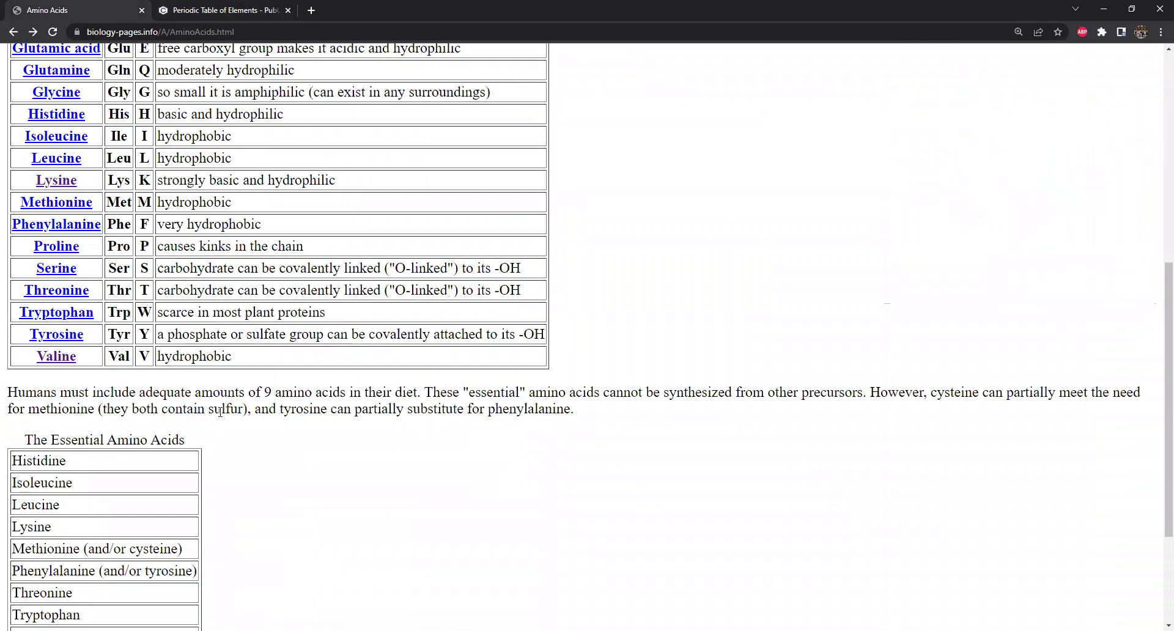
pyautogui.scroll(-3, 220, 413)
pyautogui.scroll(1, 417, 398)
pyautogui.press('Home')
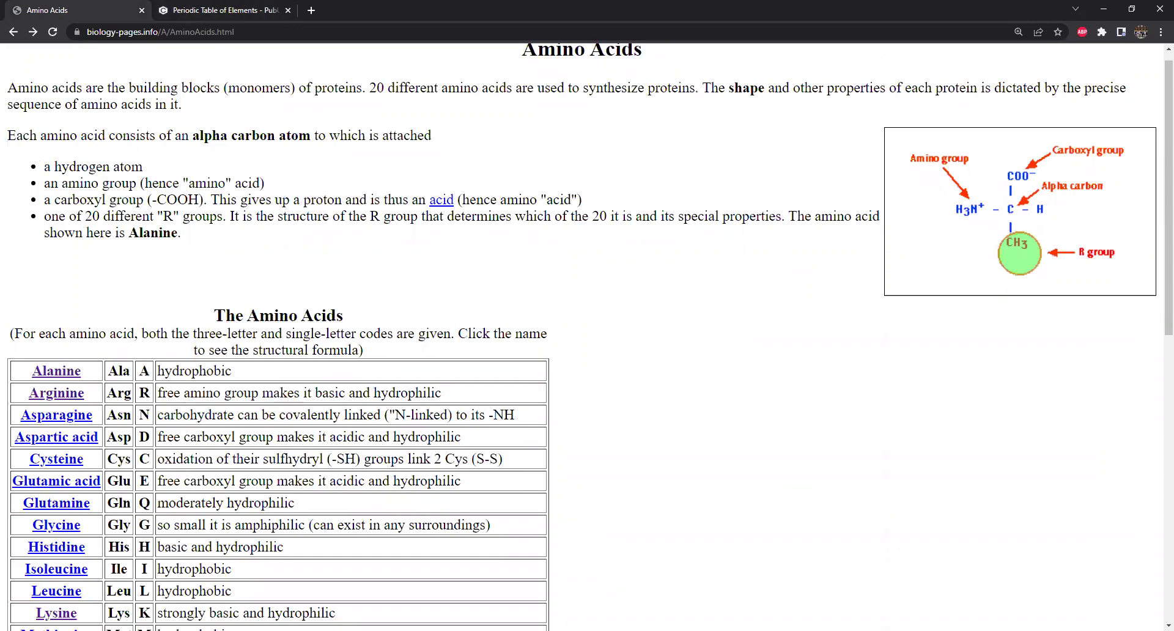
pyautogui.hotkey('alt', 'Tab')
# - Move to the Pivot Periodic Table sheet with Ctrl+PageDown
pyautogui.moveTo(957, 608); pyautogui.dragTo(1020, 600)
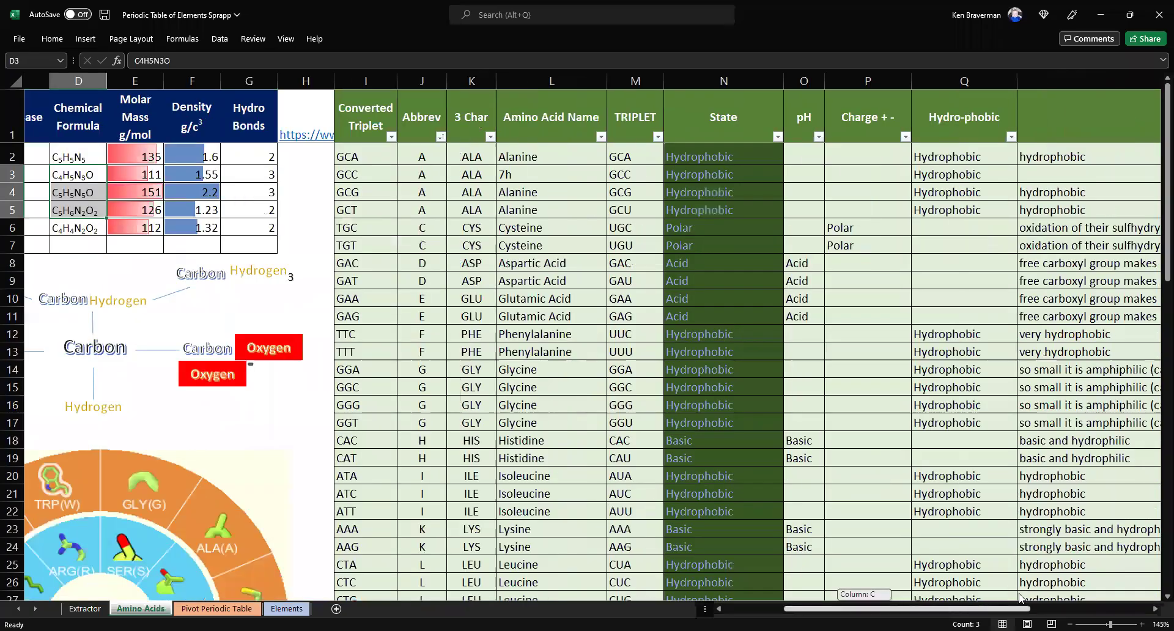
pyautogui.hscroll(3, 471, 497)
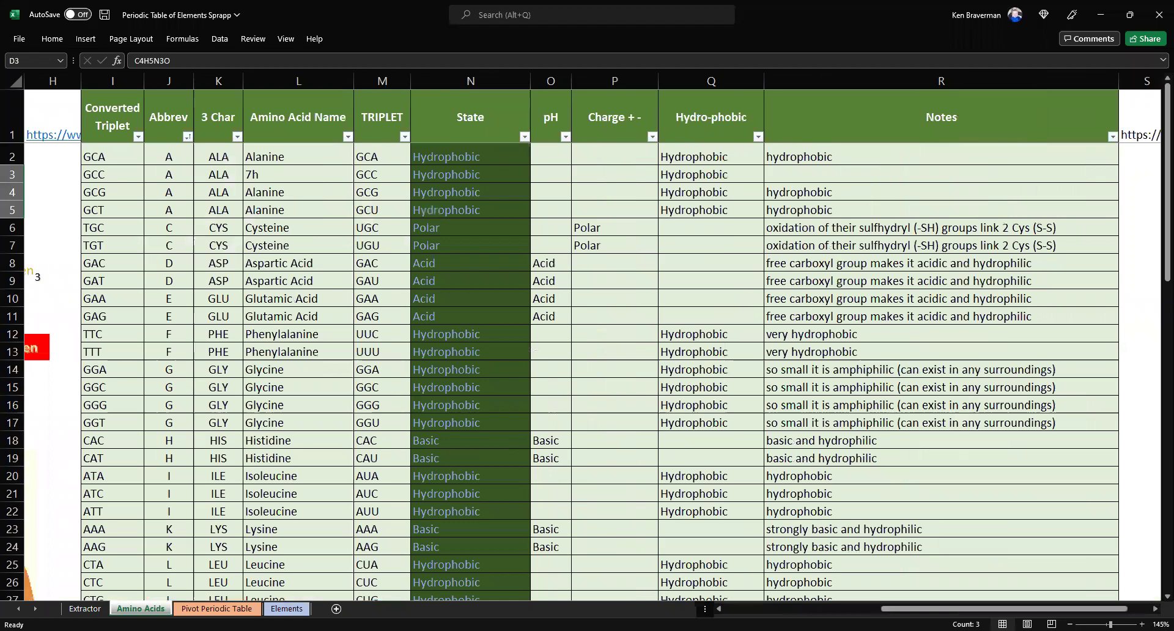
pyautogui.hotkey('ctrl', 'pagedown')
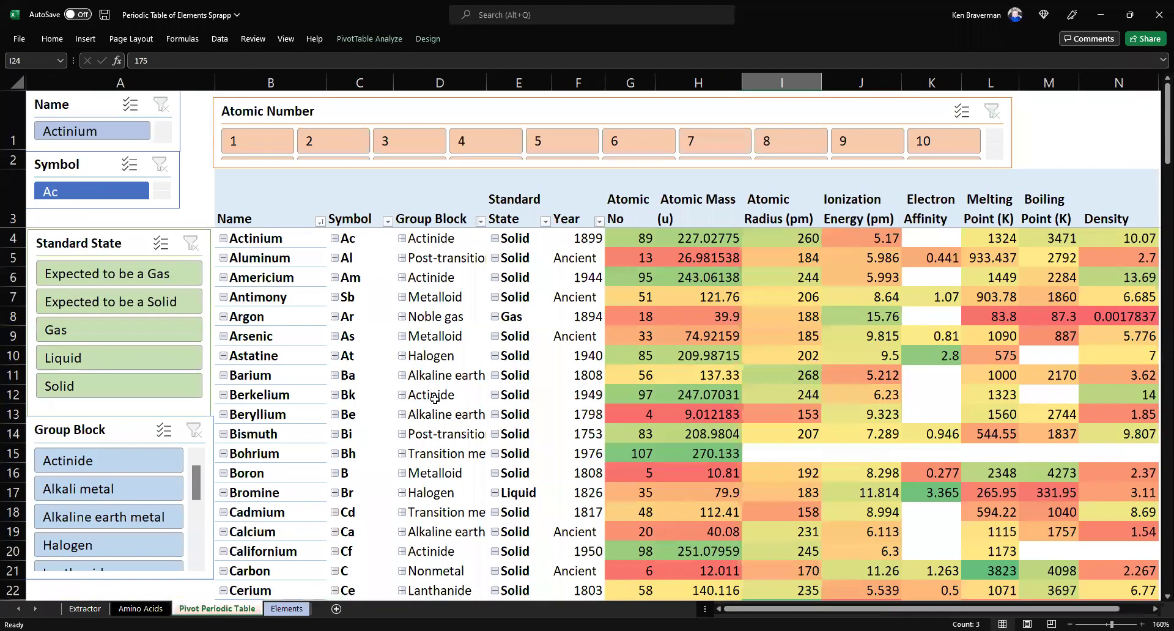
pyautogui.scroll(-1, 454, 392)
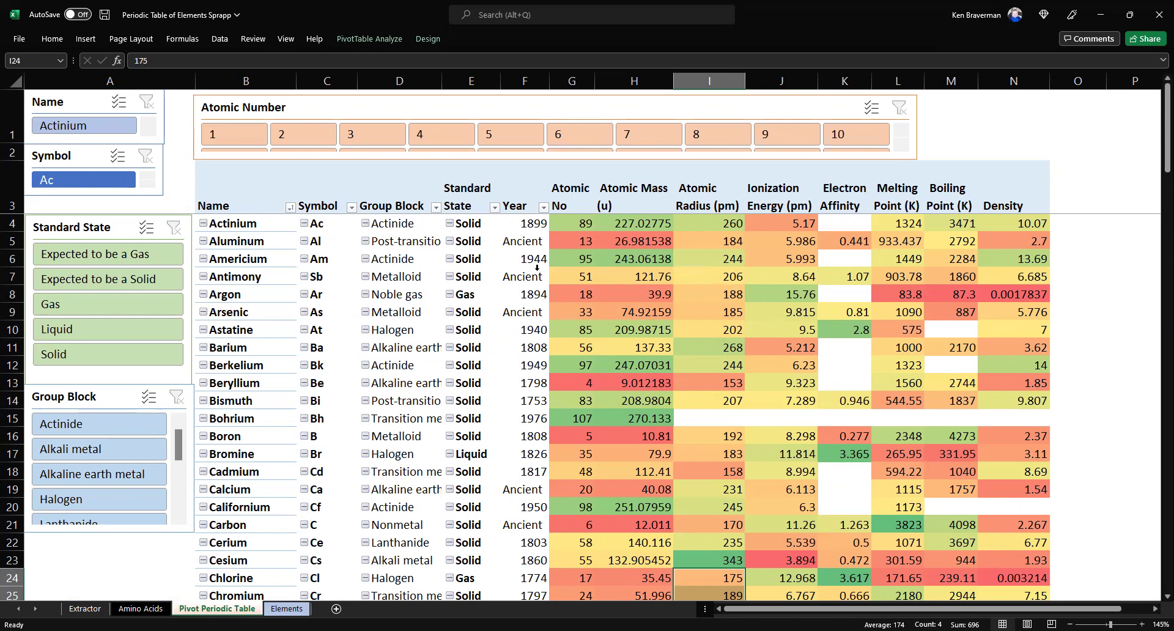
# - Resize the Atomic Number slicer to show all 118 numbers and move it right of the name columns
pyautogui.click(738, 113)
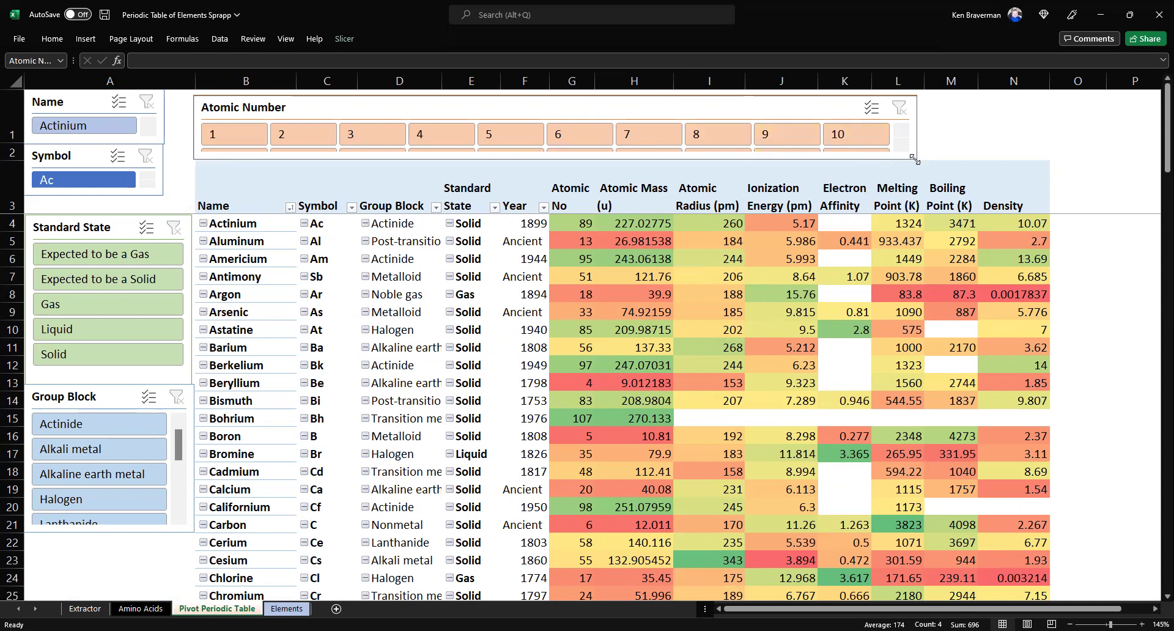
pyautogui.moveTo(914, 158); pyautogui.dragTo(946, 435)
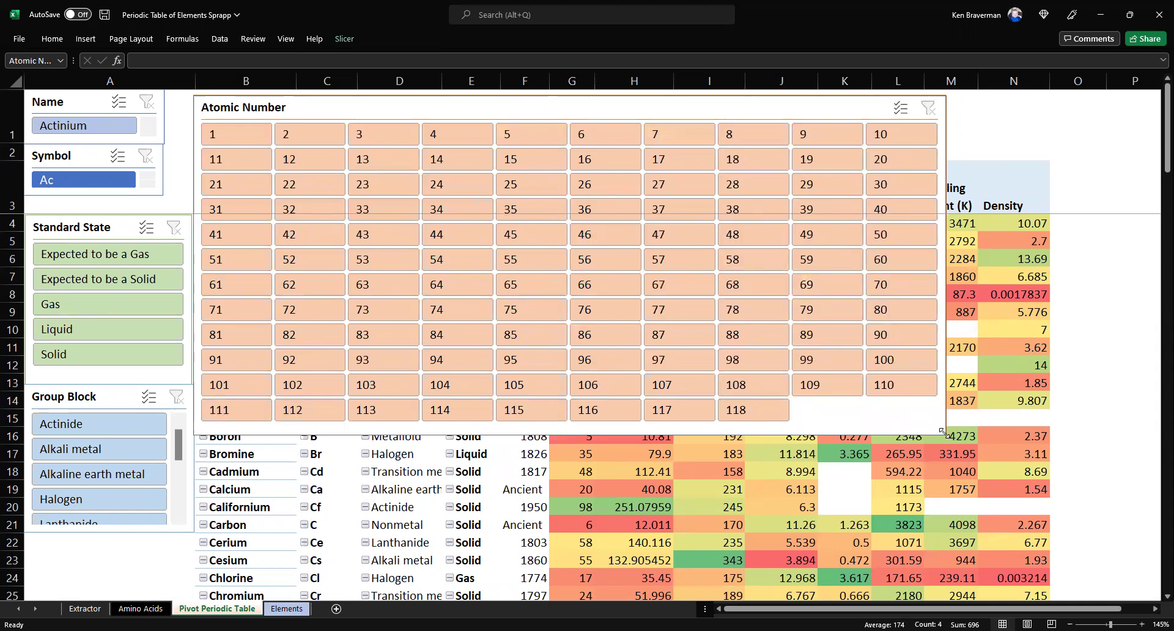
pyautogui.moveTo(944, 432); pyautogui.dragTo(767, 444)
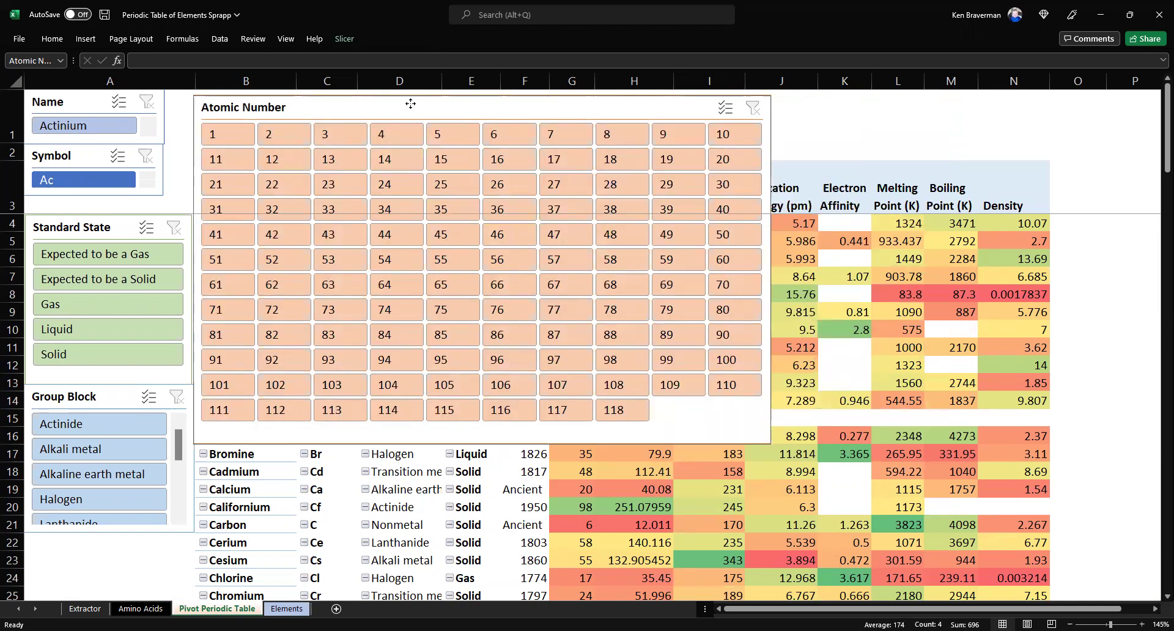
pyautogui.moveTo(410, 103); pyautogui.dragTo(717, 131)
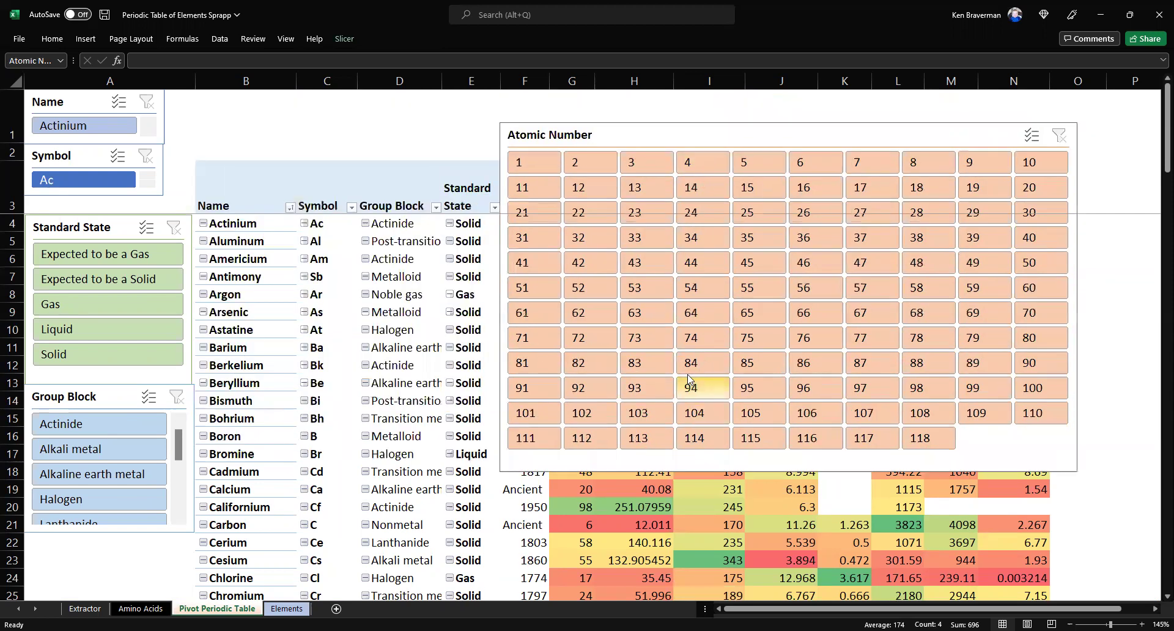
pyautogui.click(690, 338)
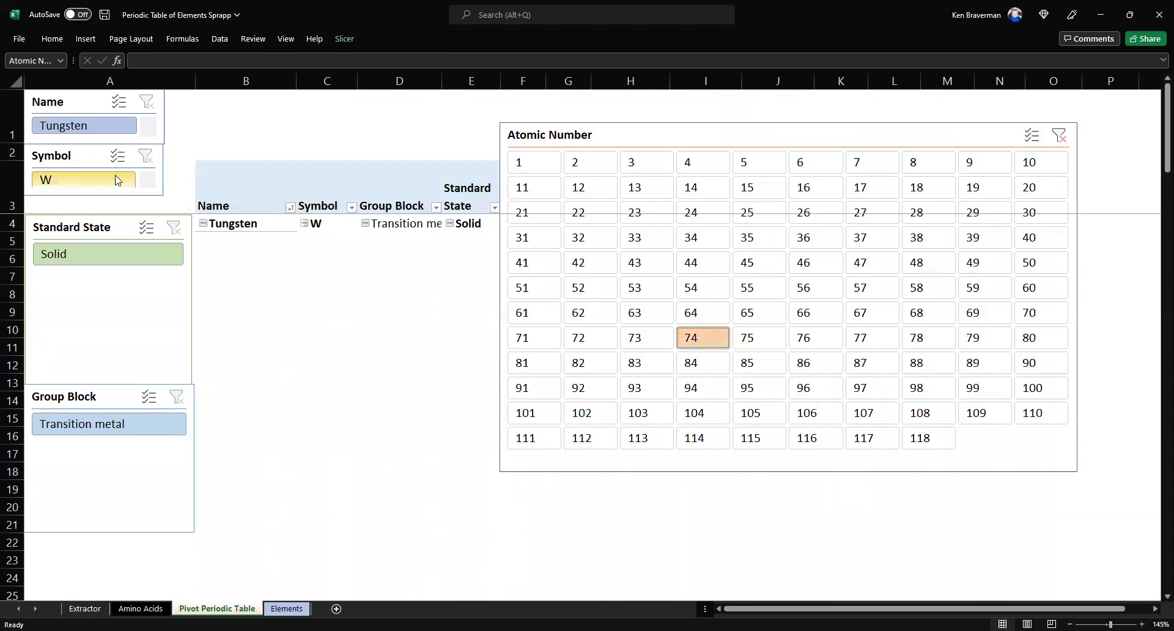
pyautogui.click(713, 411)
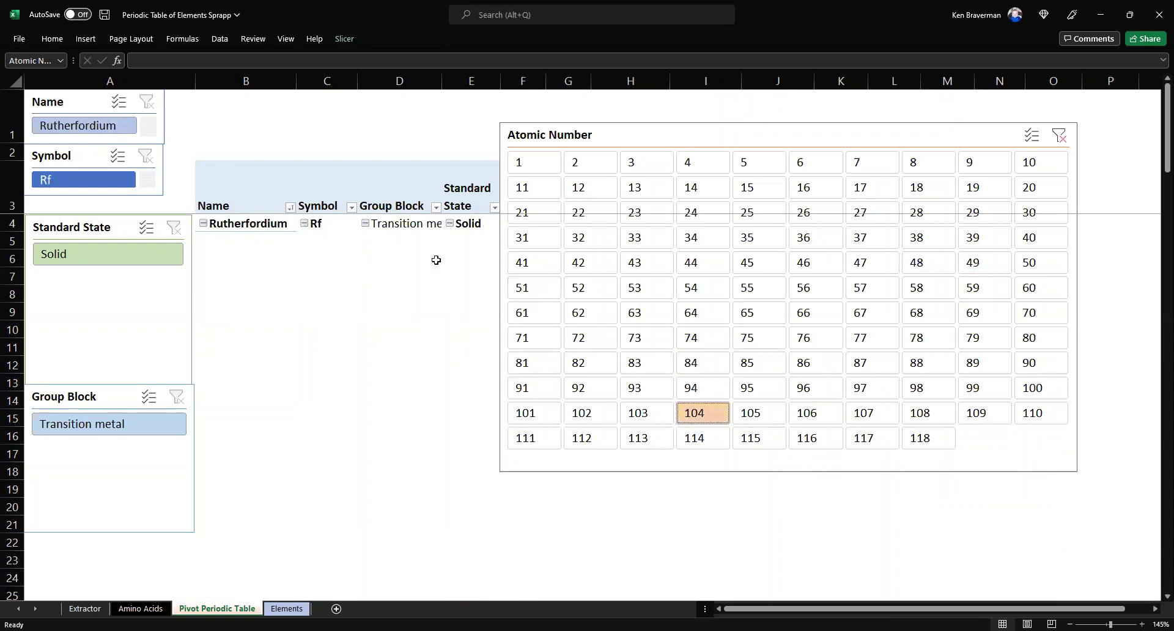
pyautogui.click(687, 194)
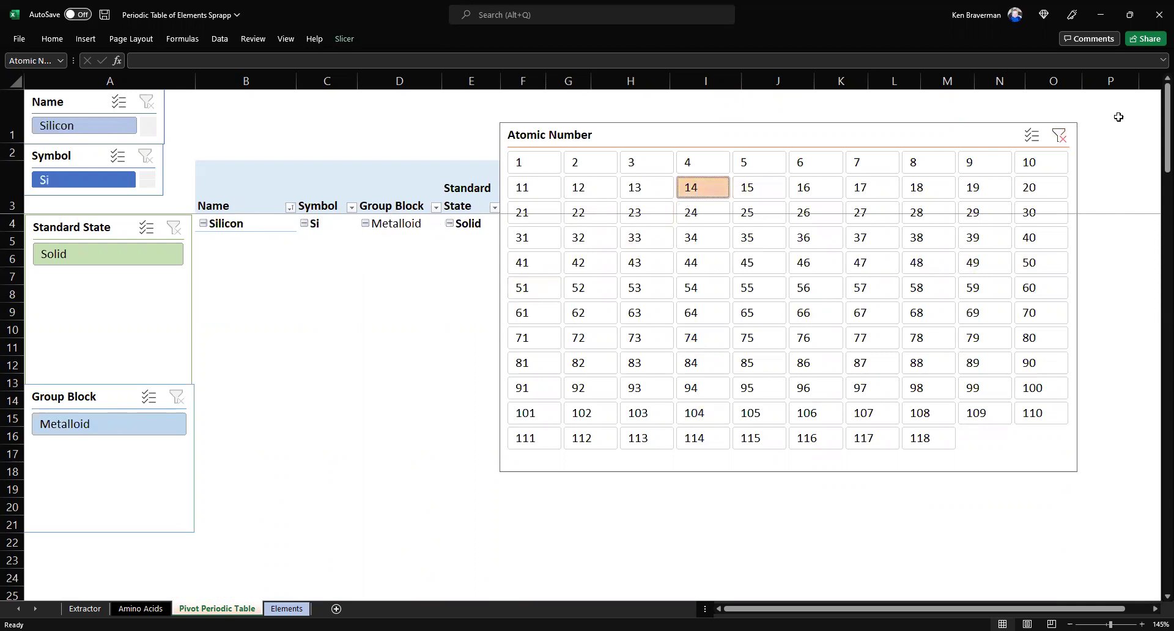
pyautogui.click(1060, 136)
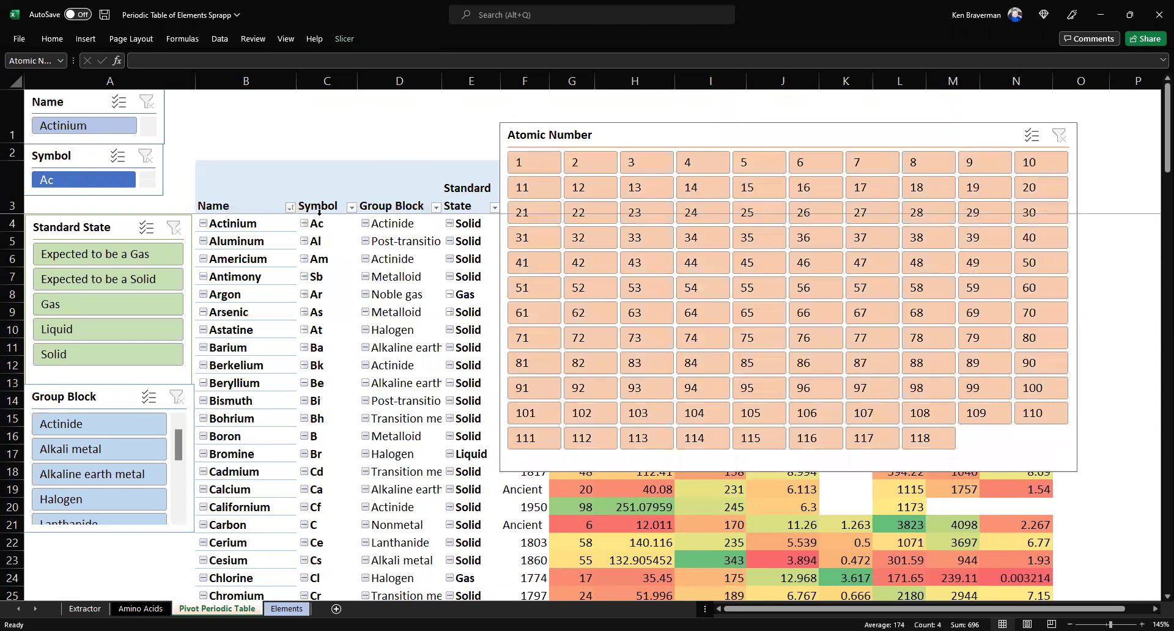
# - Filter the pivot to Standard State Gas, then Liquid, and move the Atomic Number slicer aside
pyautogui.click(66, 306)
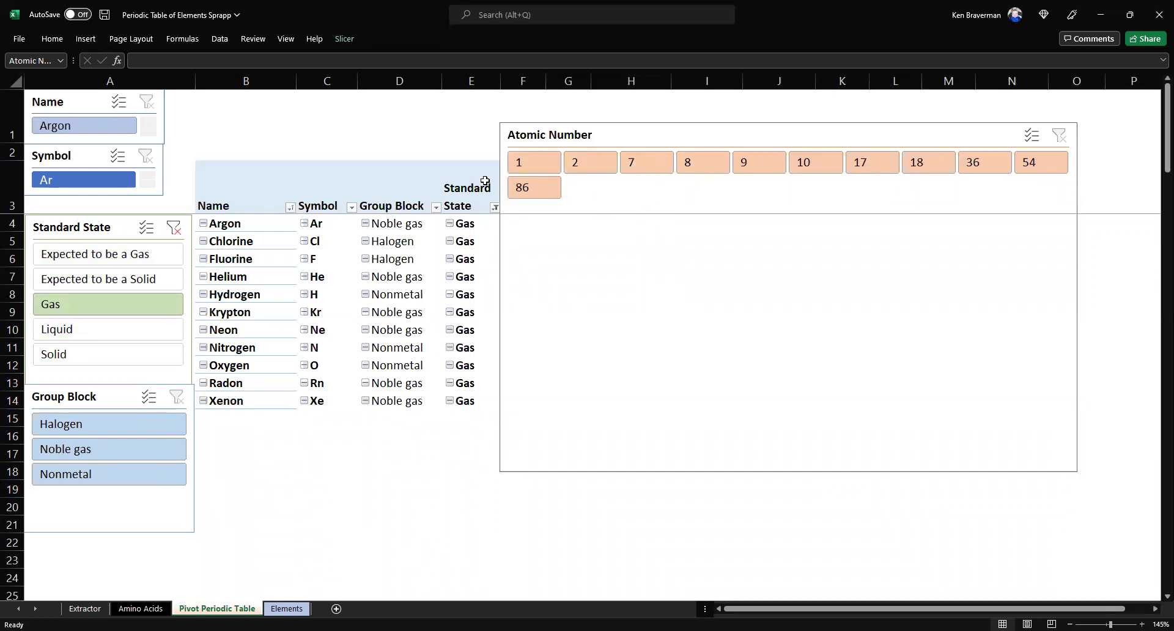
pyautogui.click(56, 327)
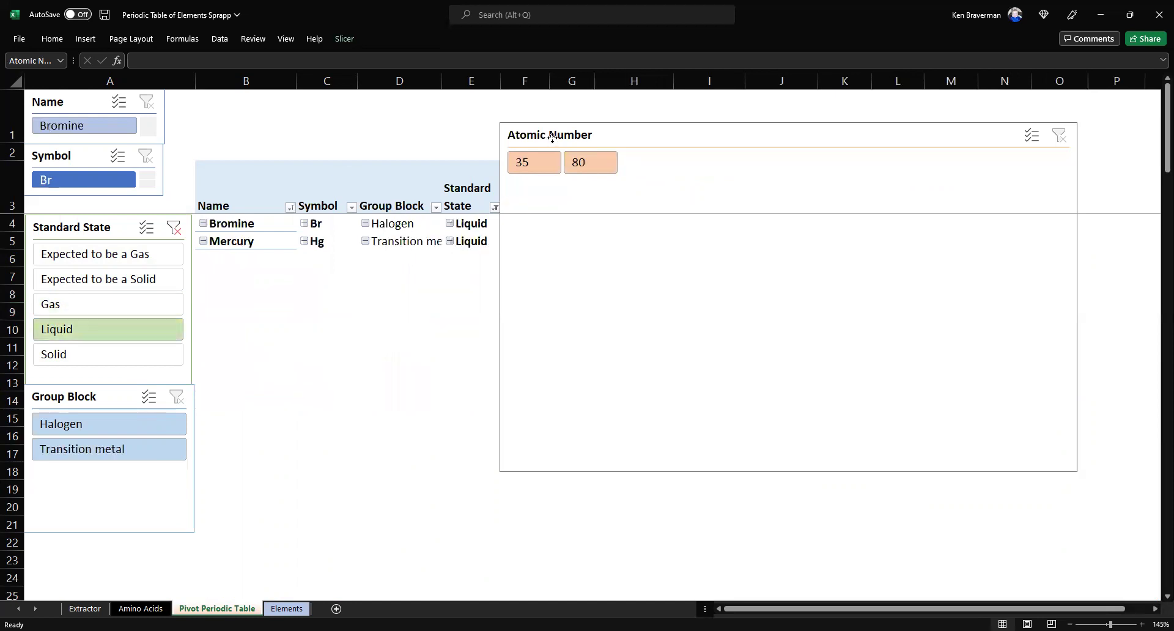
pyautogui.moveTo(548, 138); pyautogui.dragTo(520, 288)
pyautogui.click(575, 81)
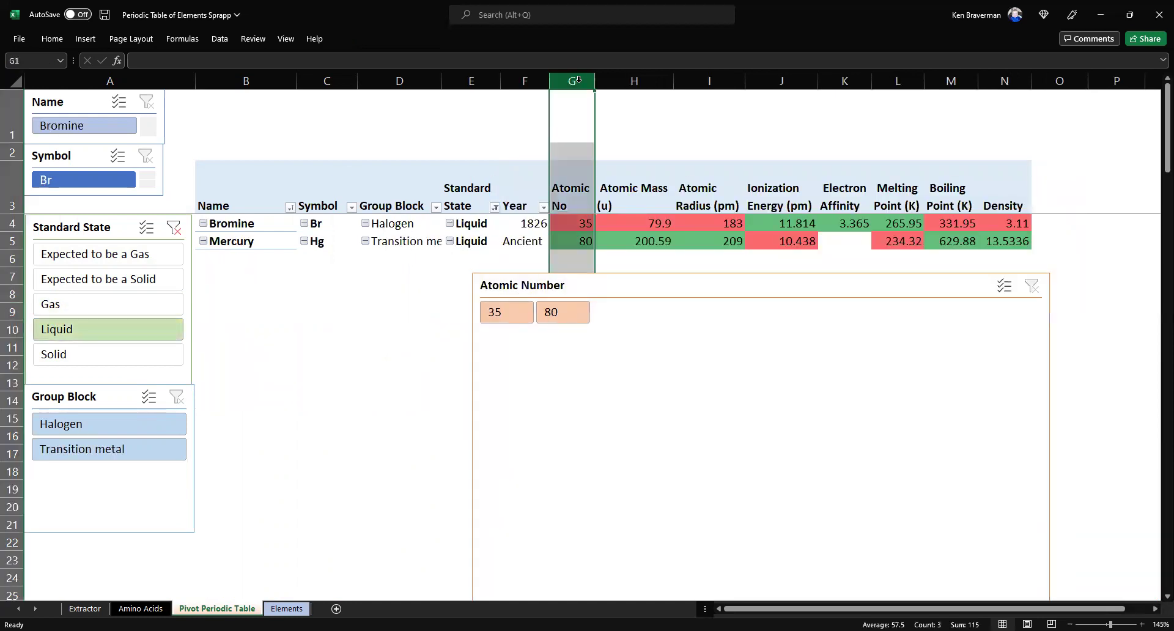
# - Shrink the Atomic Number slicer over the property columns and clear the Standard State filter
pyautogui.click(482, 285)
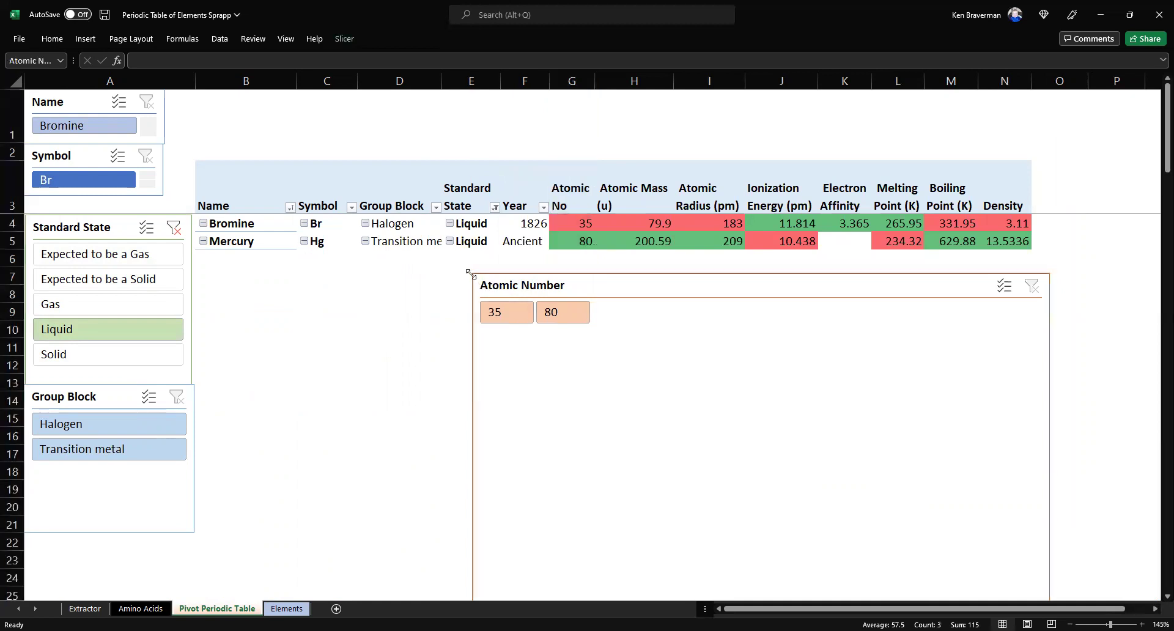
pyautogui.moveTo(584, 367); pyautogui.dragTo(703, 439)
pyautogui.moveTo(832, 574); pyautogui.dragTo(778, 375)
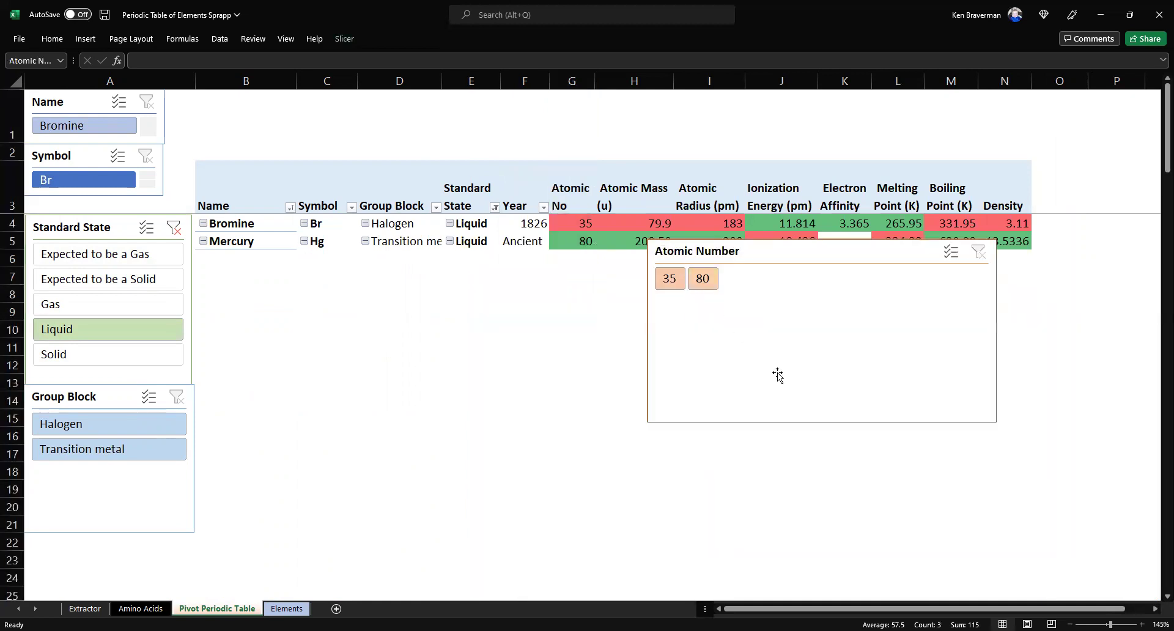
pyautogui.click(174, 227)
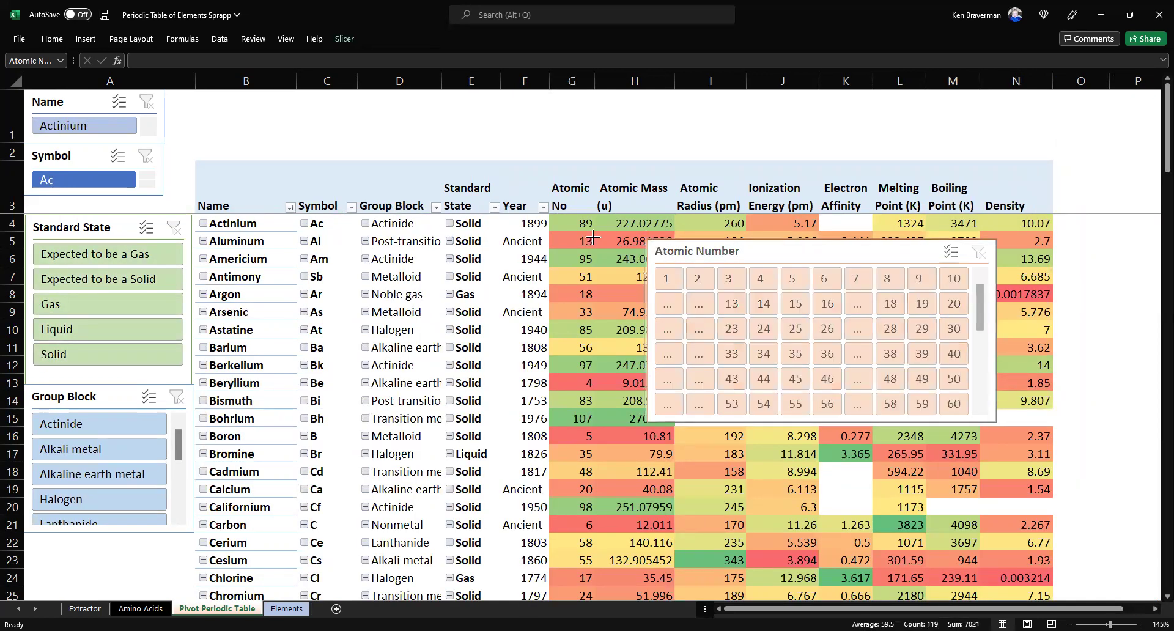
# - Enlarge the Atomic Number slicer to show buttons 1–60, raise it above the table, then open Amino Acids
pyautogui.moveTo(654, 250); pyautogui.dragTo(591, 246)
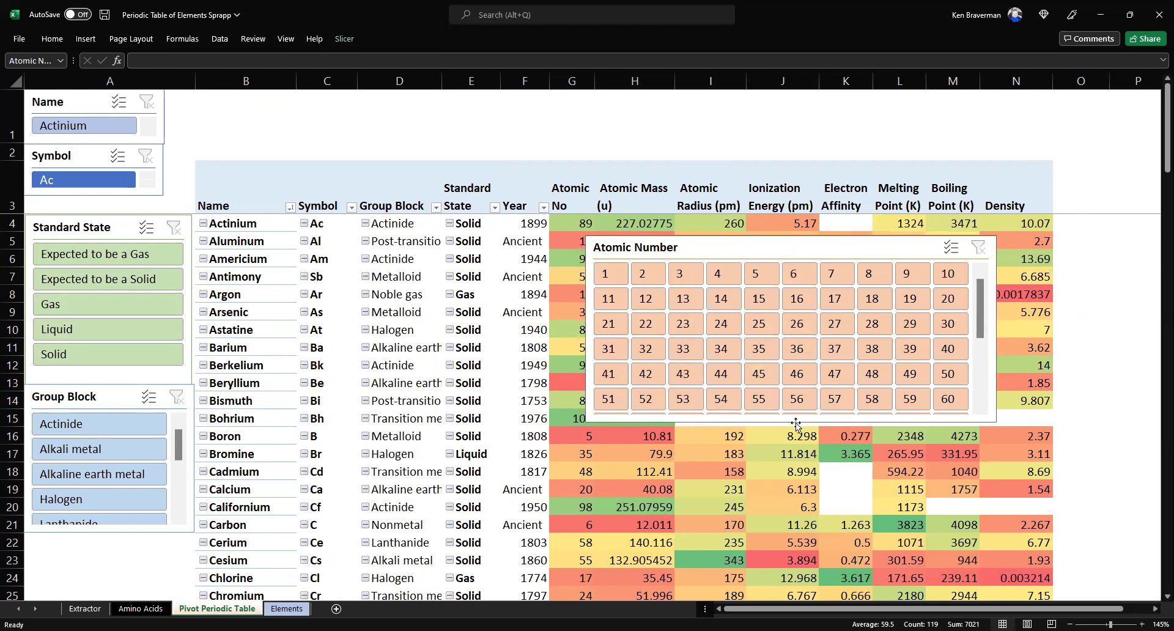
pyautogui.moveTo(715, 250); pyautogui.dragTo(716, 146)
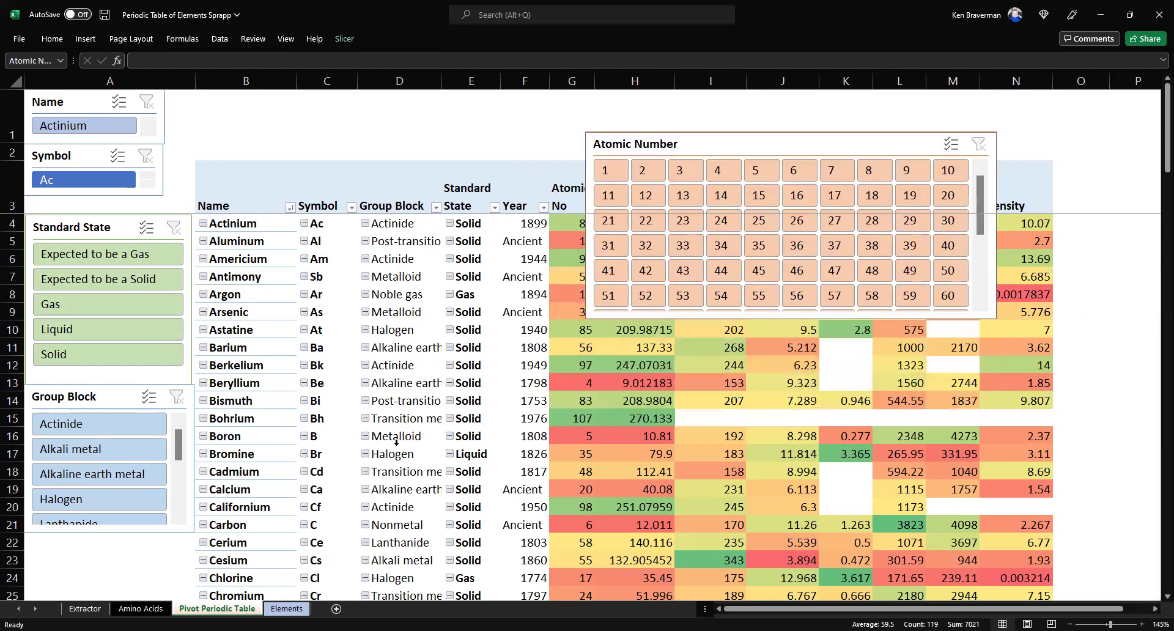
pyautogui.click(85, 609)
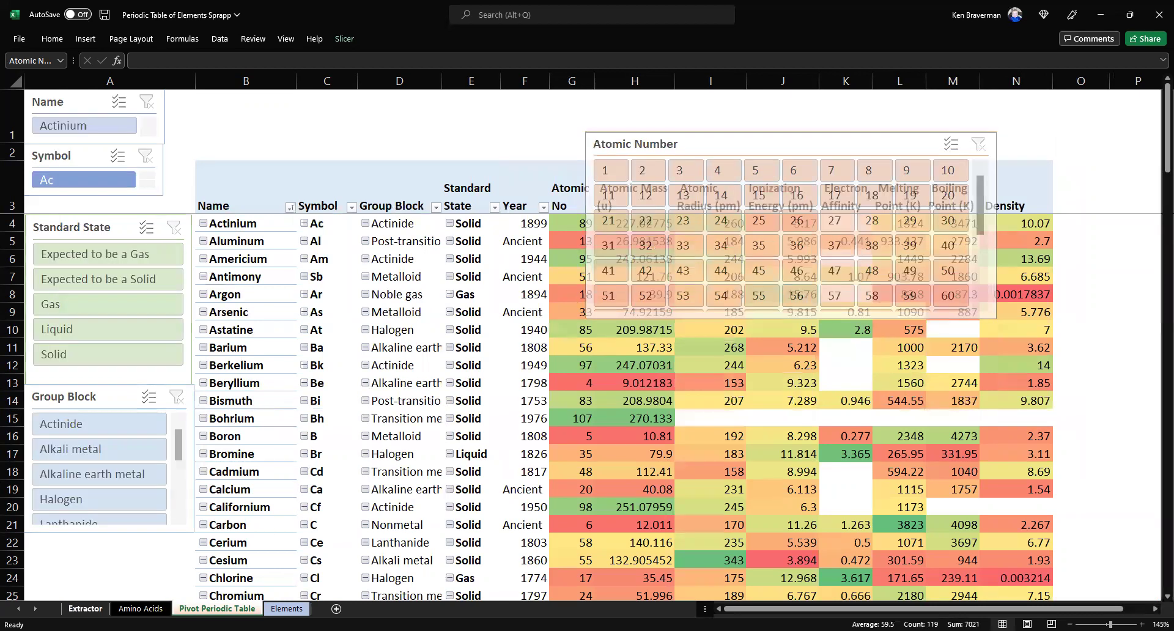
pyautogui.click(140, 608)
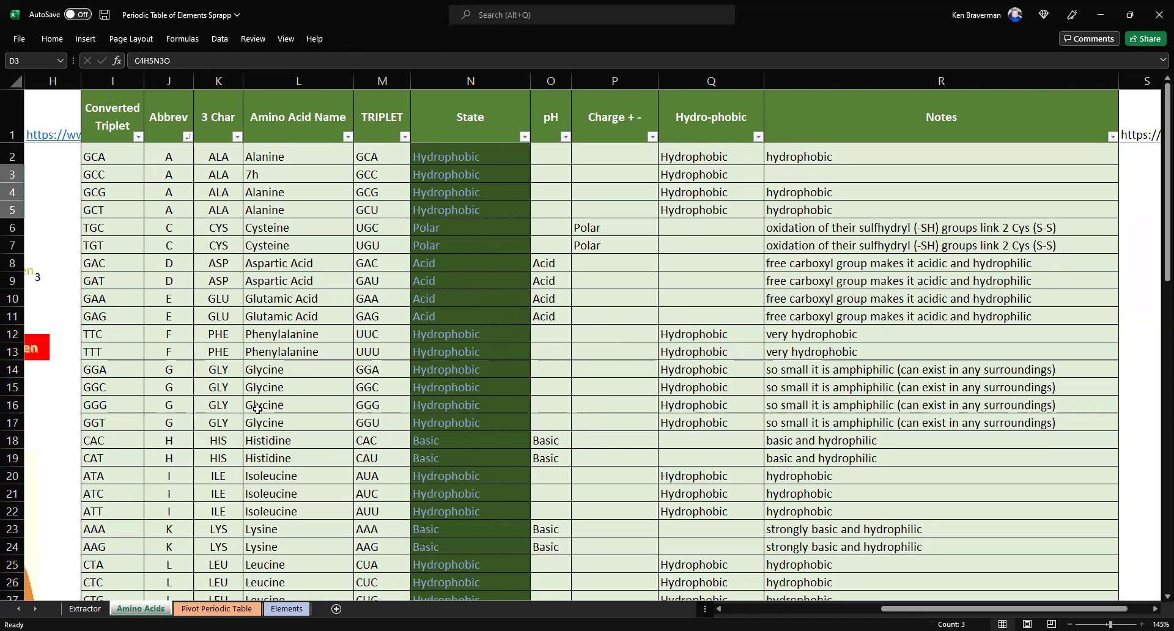
# - Scroll through the Extractor sheet's mRNA sequence table, then go back to Pivot Periodic Table
pyautogui.scroll(-2, 259, 409)
pyautogui.scroll(2, 247, 427)
pyautogui.hotkey('ctrl', 'pageup')
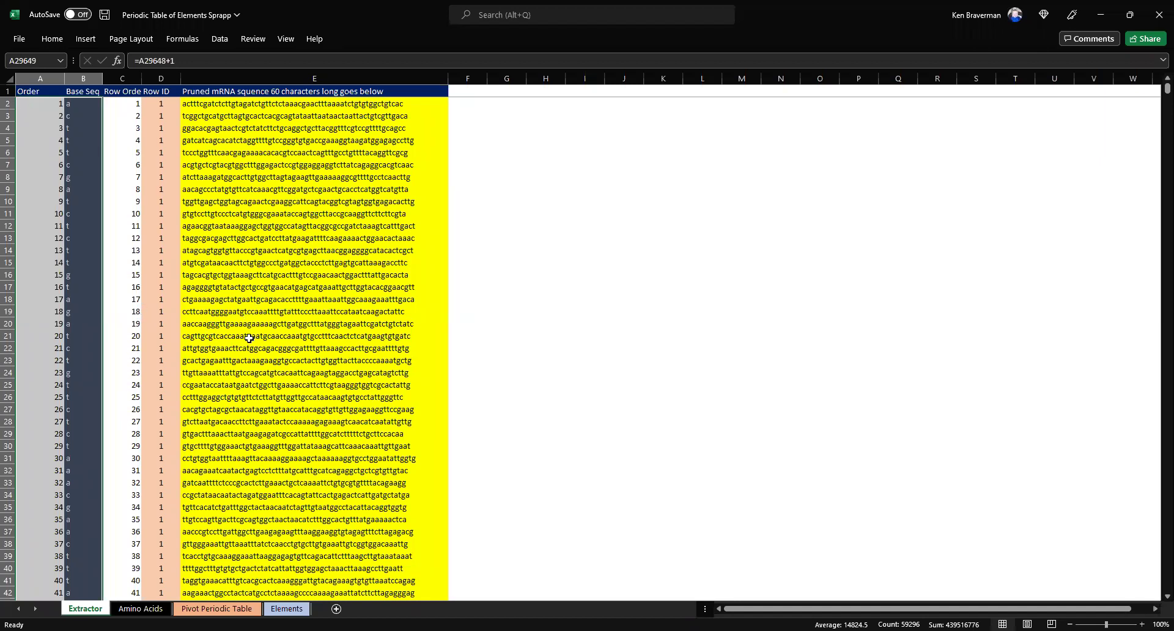
pyautogui.scroll(-3, 300, 341)
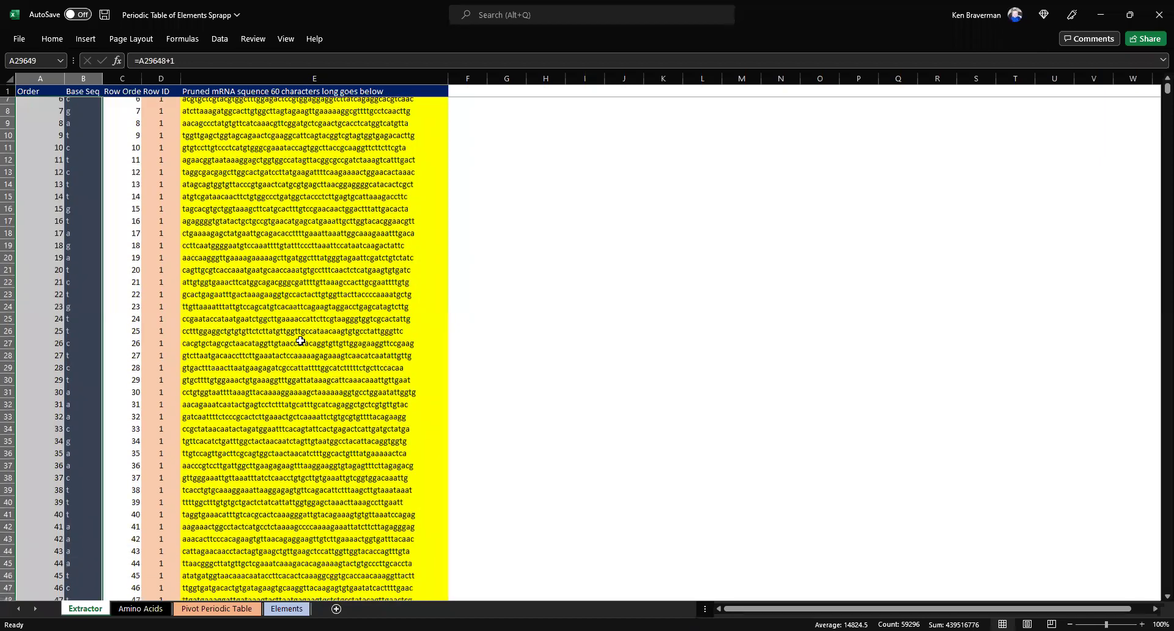
pyautogui.scroll(3, 287, 363)
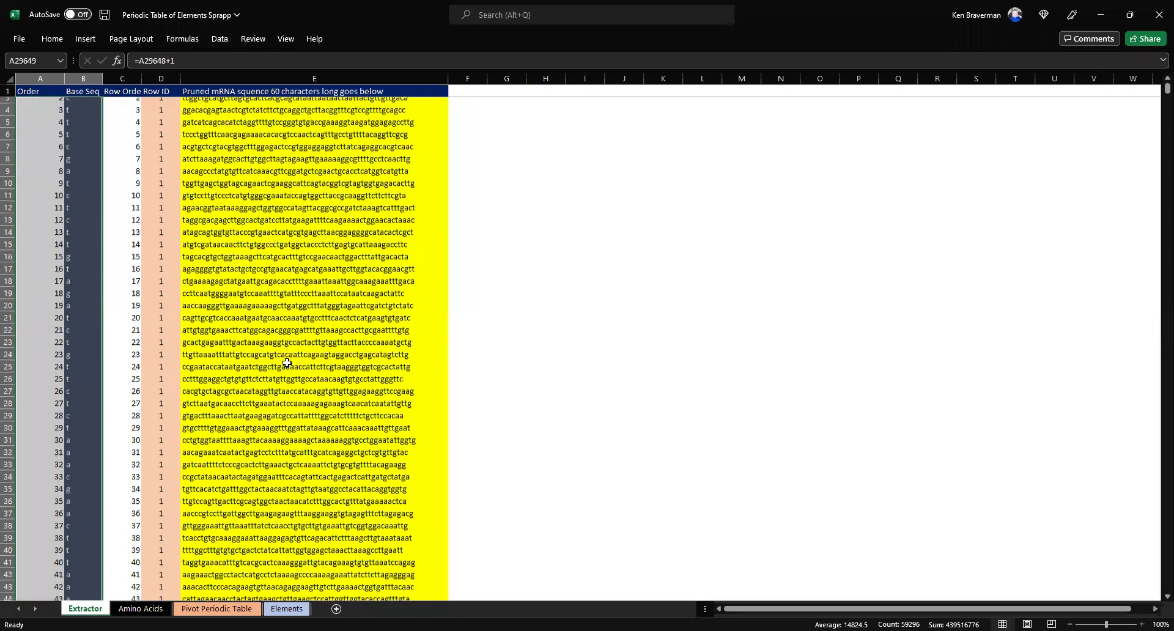
pyautogui.scroll(1, 398, 435)
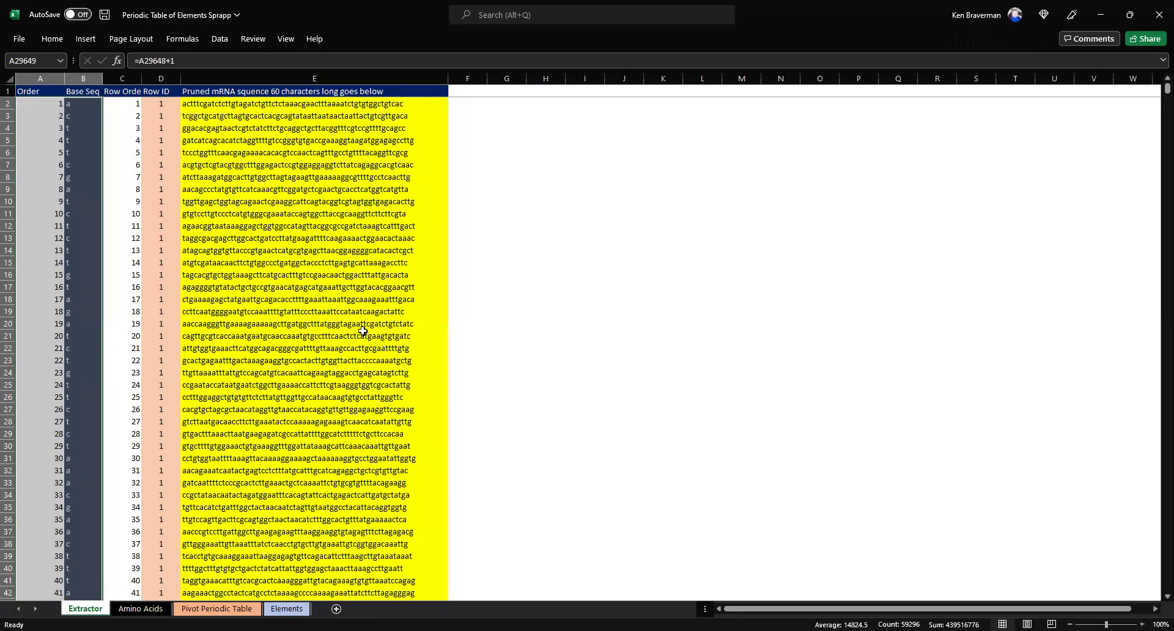
pyautogui.click(216, 608)
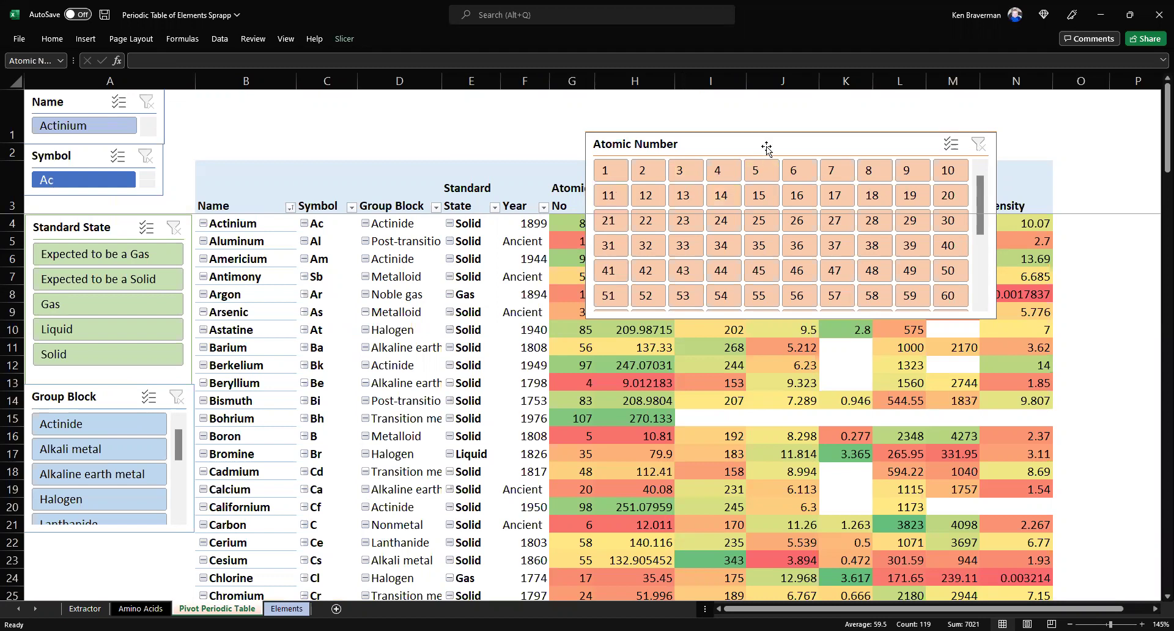
# - Shrink the Atomic Number slicer to about two rows of buttons above the pivot, then open Elements
pyautogui.moveTo(987, 312); pyautogui.dragTo(986, 228)
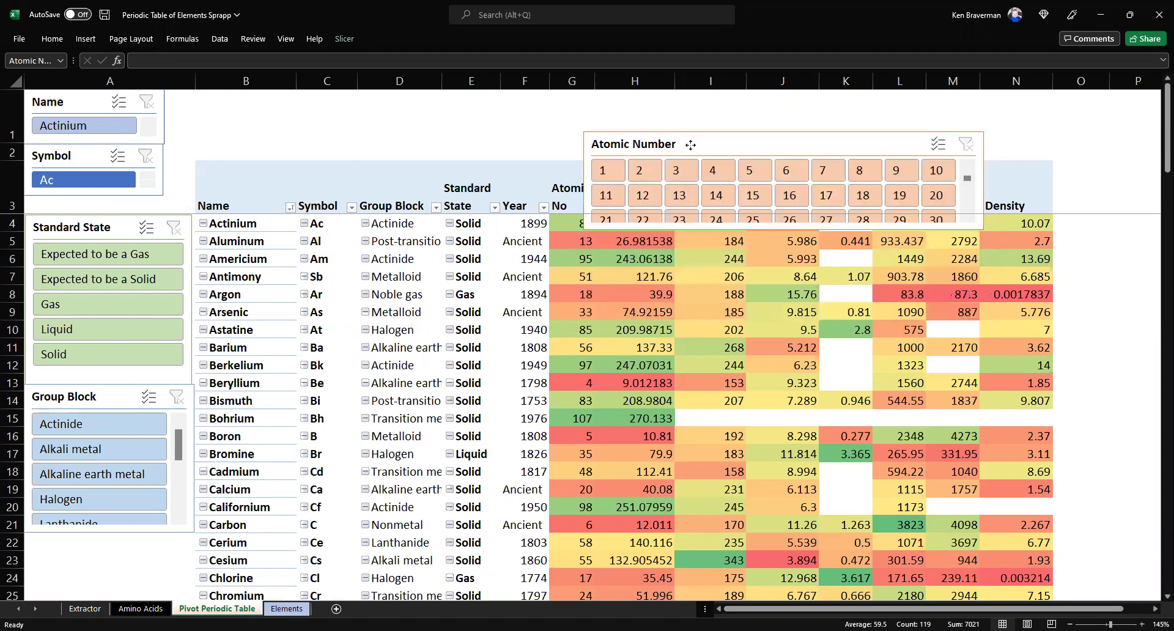
pyautogui.moveTo(692, 146); pyautogui.dragTo(300, 98)
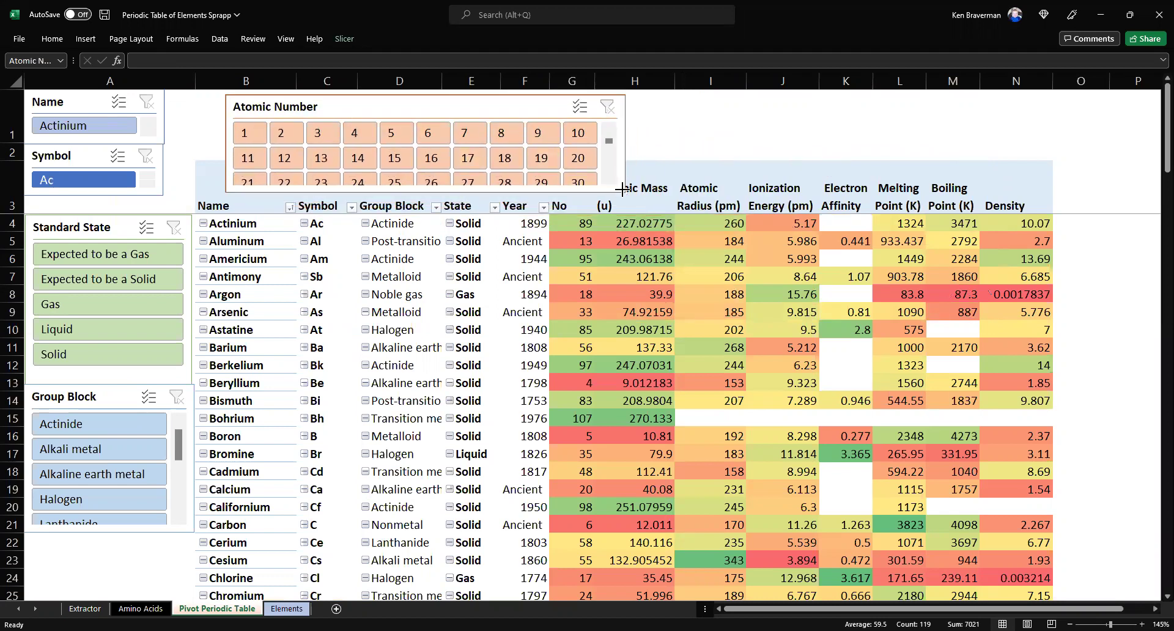
pyautogui.moveTo(622, 189); pyautogui.dragTo(624, 160)
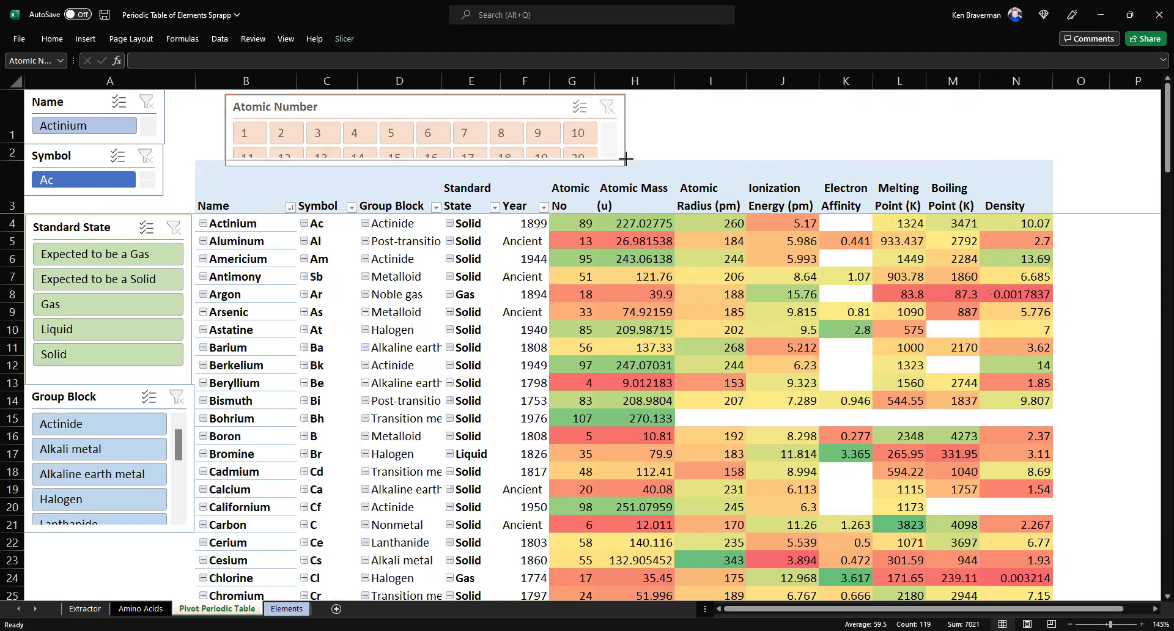
pyautogui.click(688, 147)
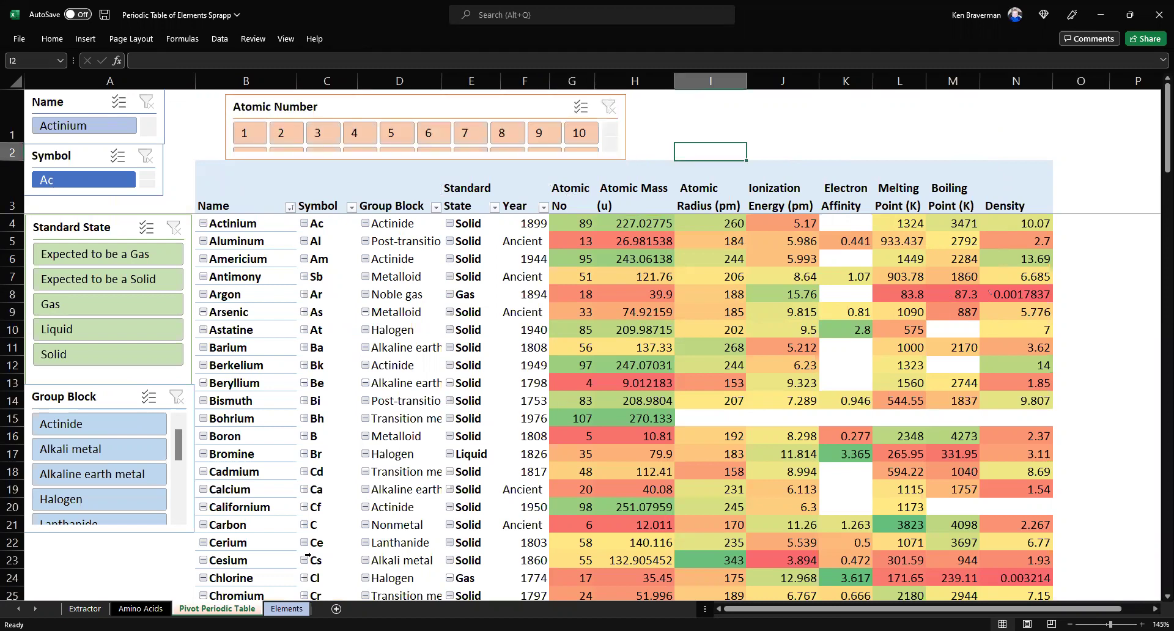
pyautogui.click(290, 609)
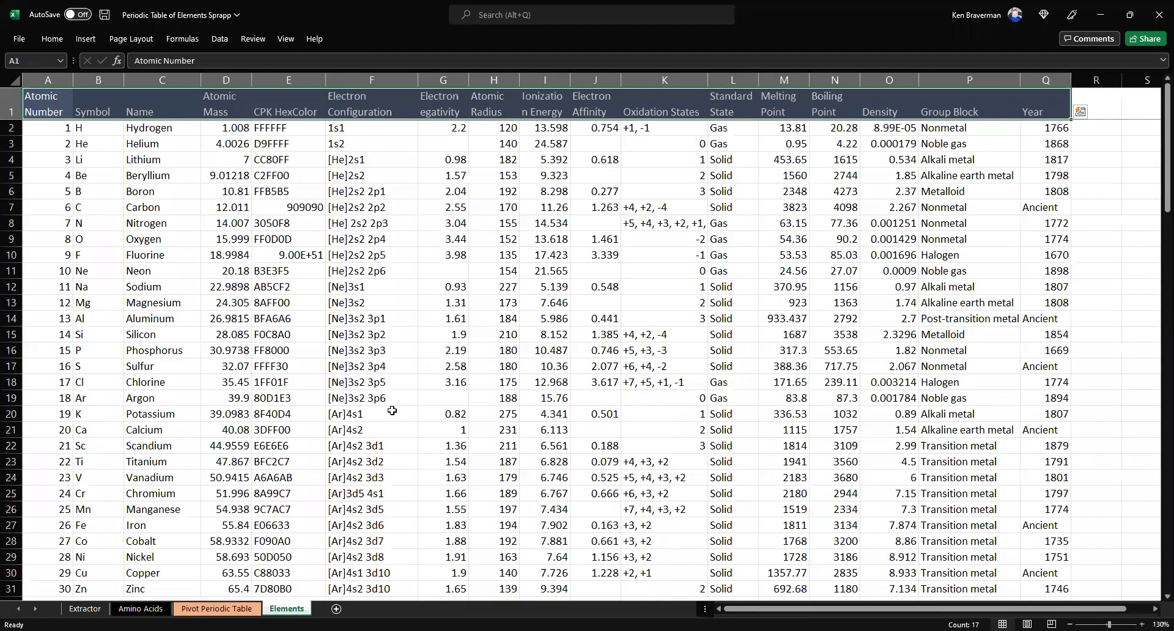
# - Return to the Pivot Periodic Table sheet with Ctrl+PageUp
pyautogui.hotkey('ctrl', 'pageup')
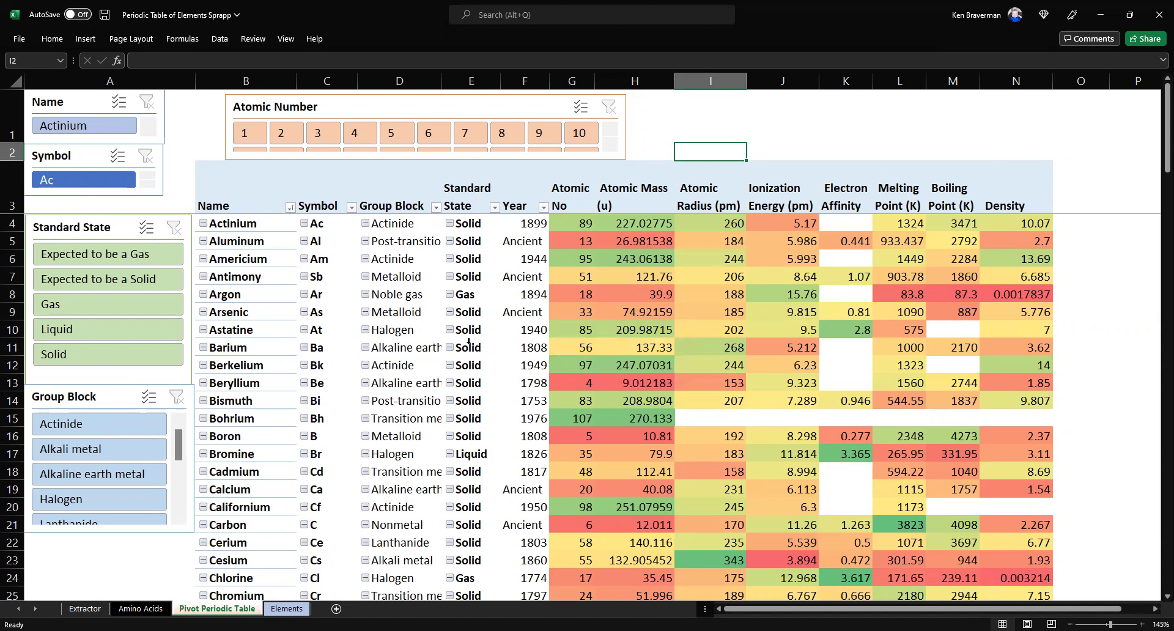
# - On the Amino Acids sheet, select the nucleobase names and chemical formulas down to Inosine
pyautogui.click(85, 609)
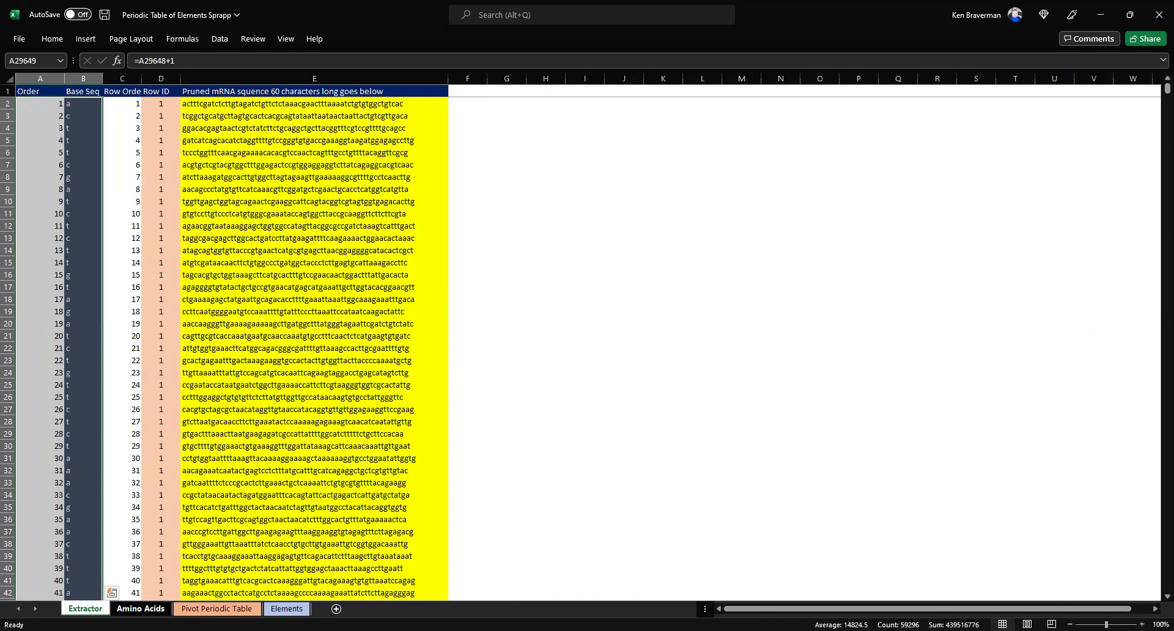
pyautogui.click(141, 608)
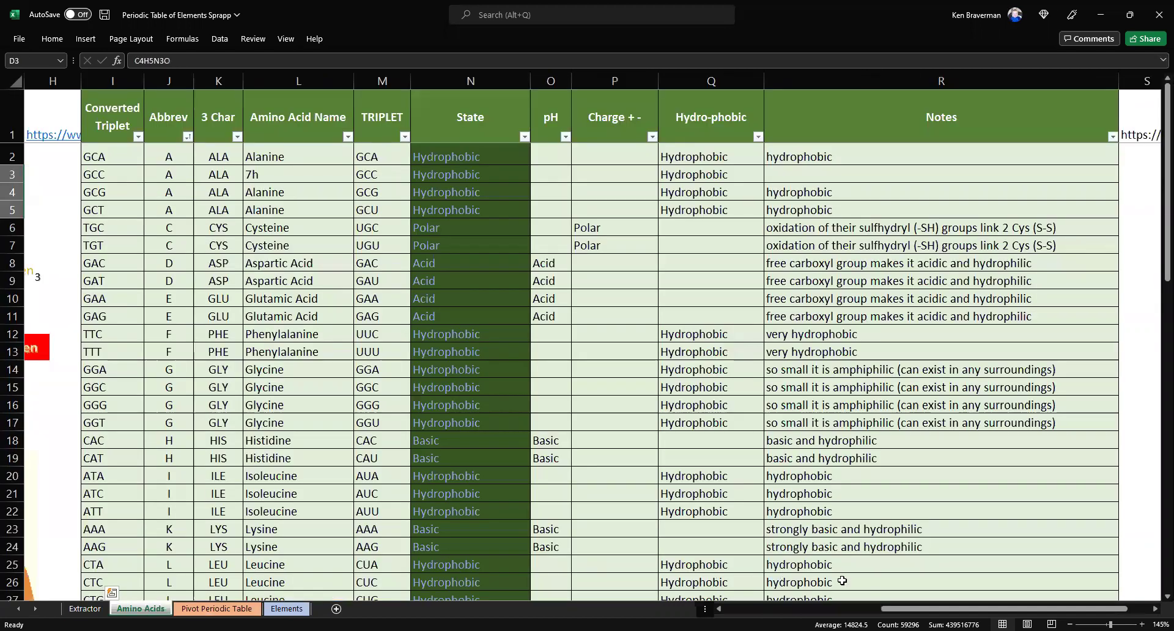
pyautogui.moveTo(951, 608); pyautogui.dragTo(912, 608)
pyautogui.hscroll(-5, 451, 494)
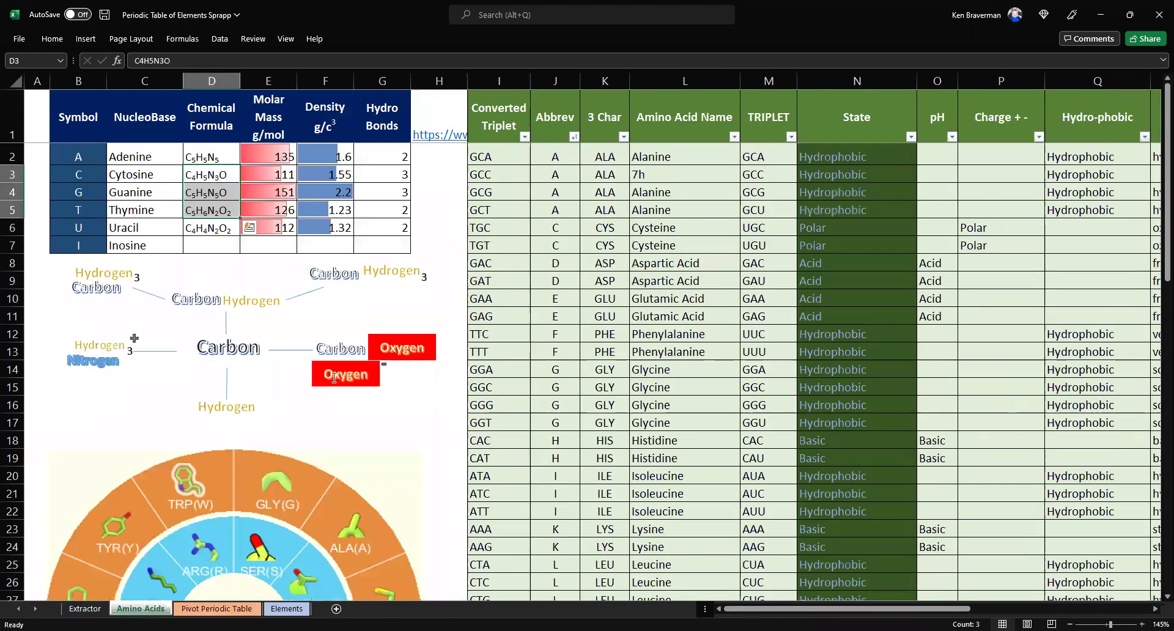
pyautogui.moveTo(160, 153); pyautogui.dragTo(217, 227)
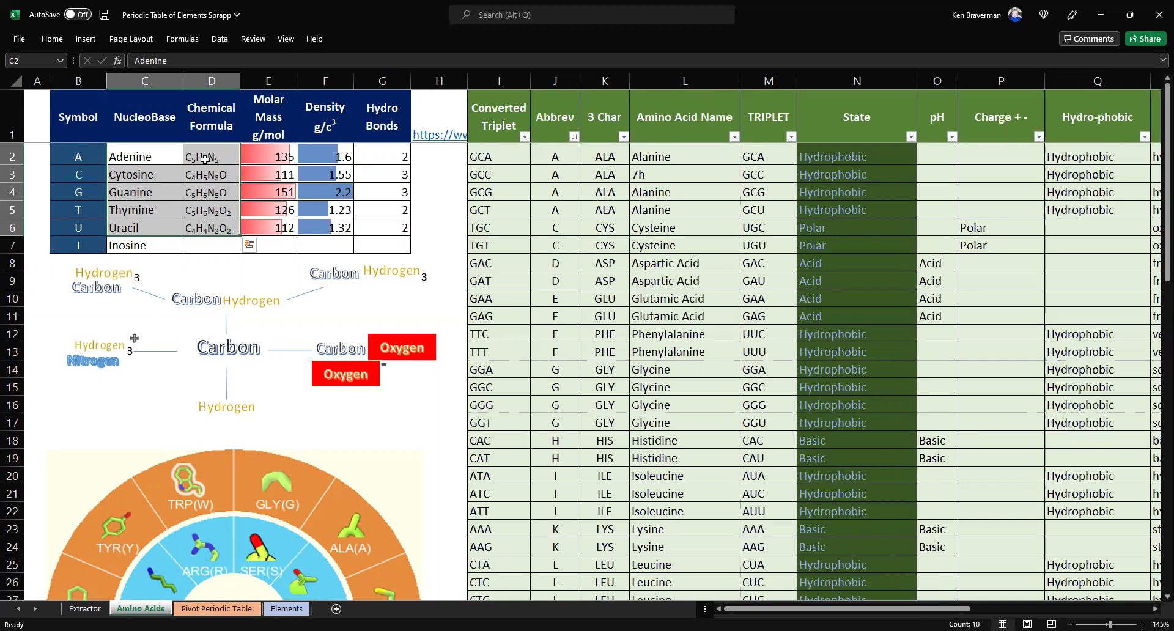
pyautogui.moveTo(205, 159); pyautogui.dragTo(212, 245)
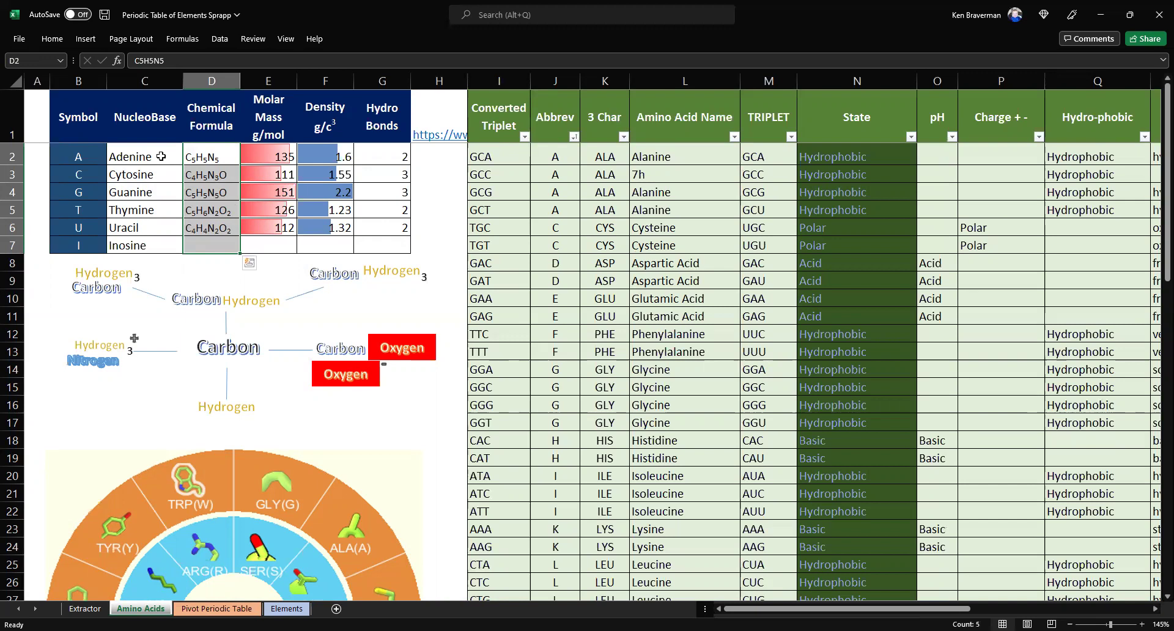
pyautogui.moveTo(162, 157); pyautogui.dragTo(196, 240)
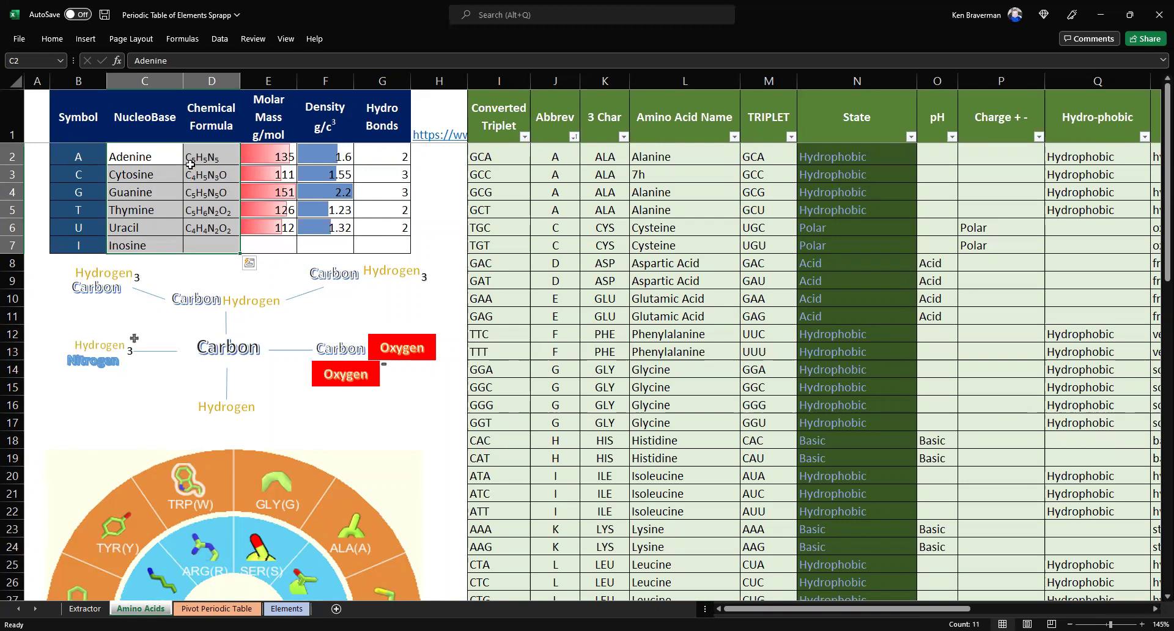
pyautogui.moveTo(149, 134); pyautogui.dragTo(168, 162)
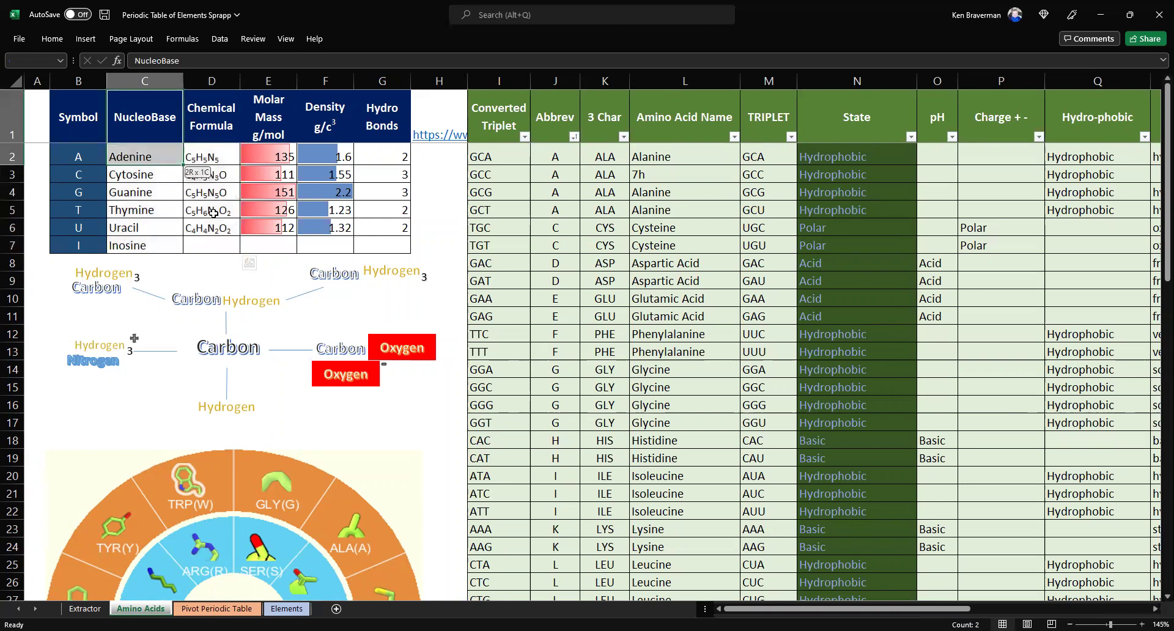
pyautogui.moveTo(383, 251); pyautogui.dragTo(383, 250)
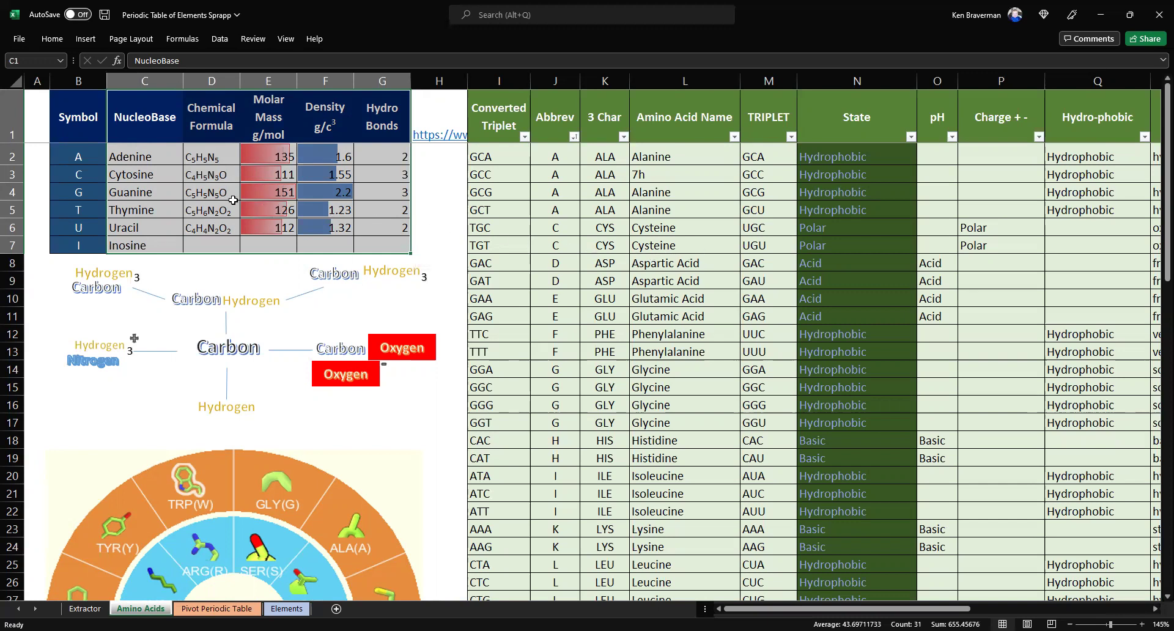
pyautogui.moveTo(233, 197); pyautogui.dragTo(233, 208)
pyautogui.click(221, 171)
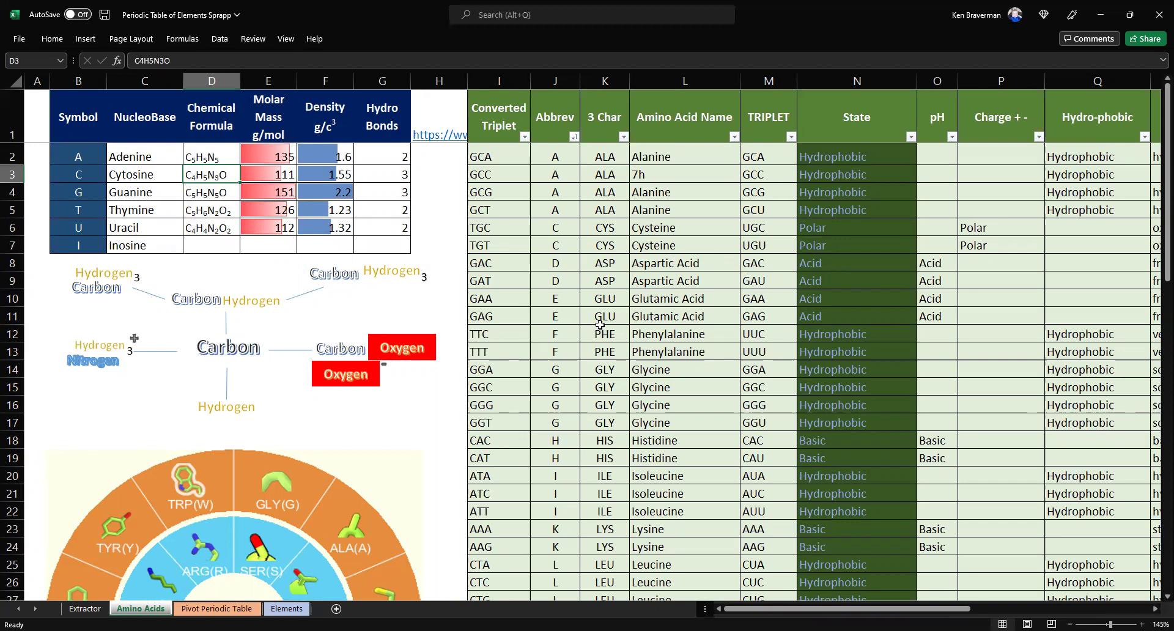
pyautogui.scroll(-2, 600, 324)
pyautogui.scroll(2, 600, 325)
pyautogui.click(145, 170)
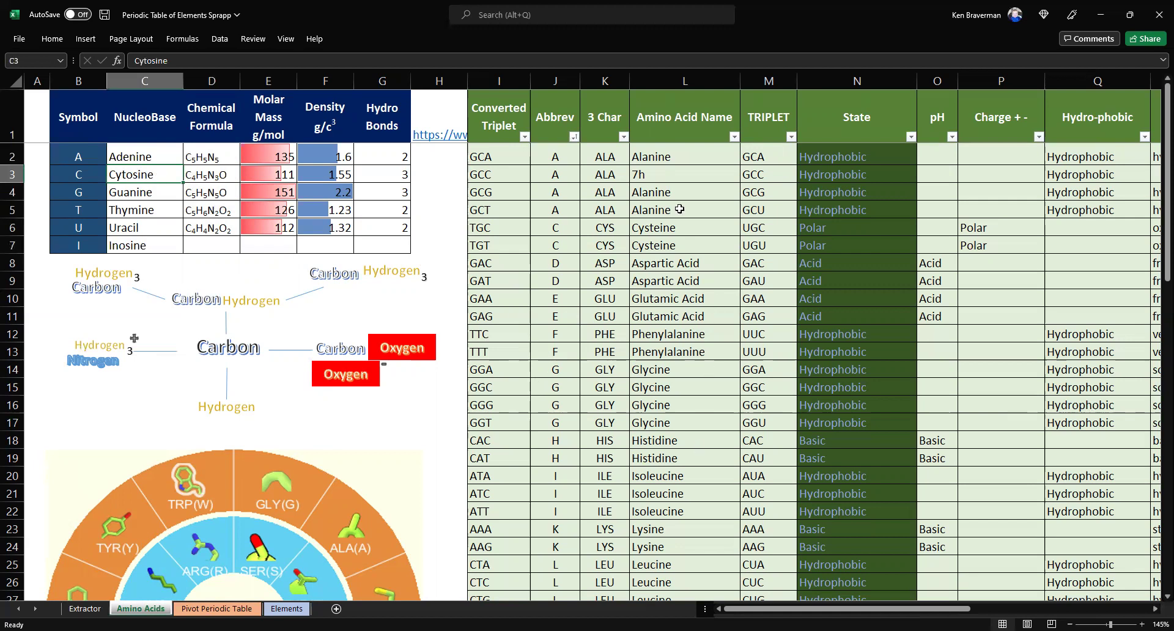